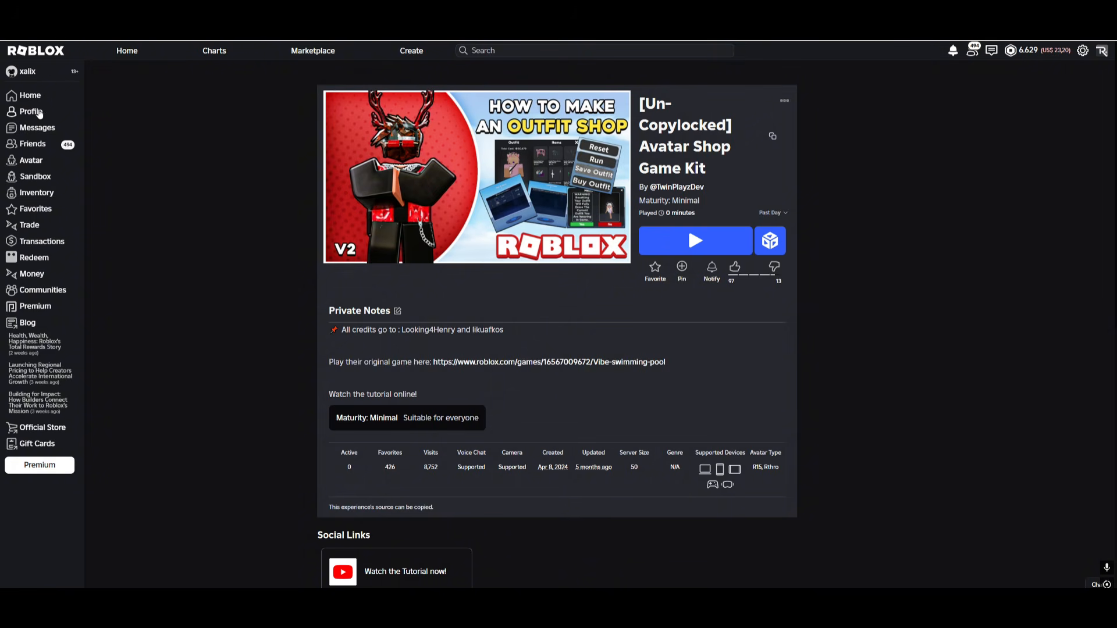
Open the creator's own Roblox profile and look over its experiences and statistics.
left_click(35, 114)
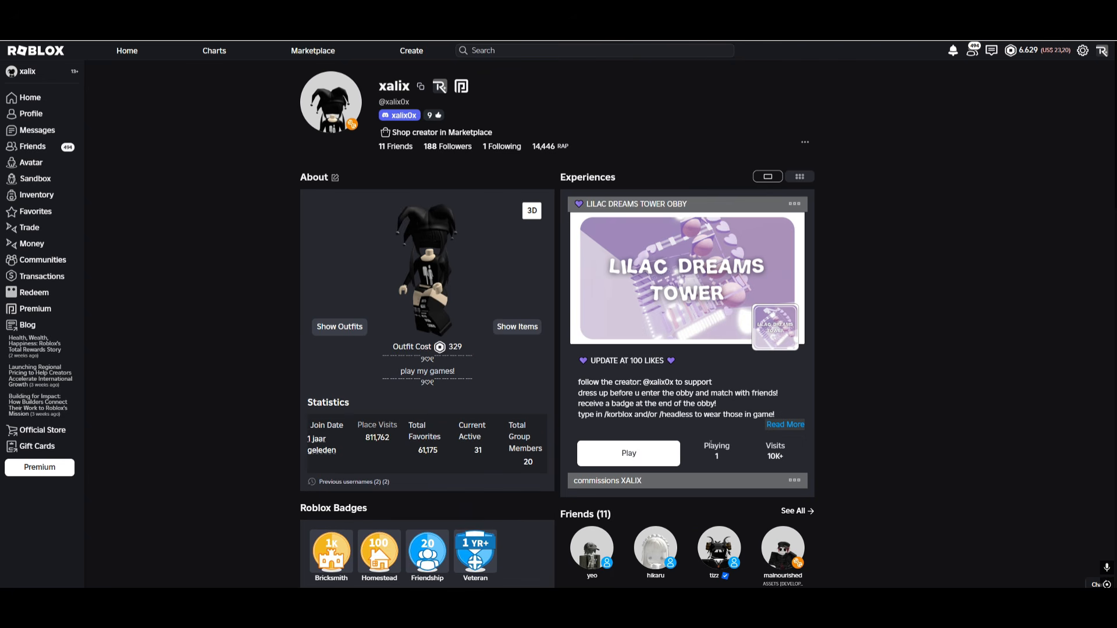
scroll(712, 412, "down", 2)
scroll(713, 412, "up", 2)
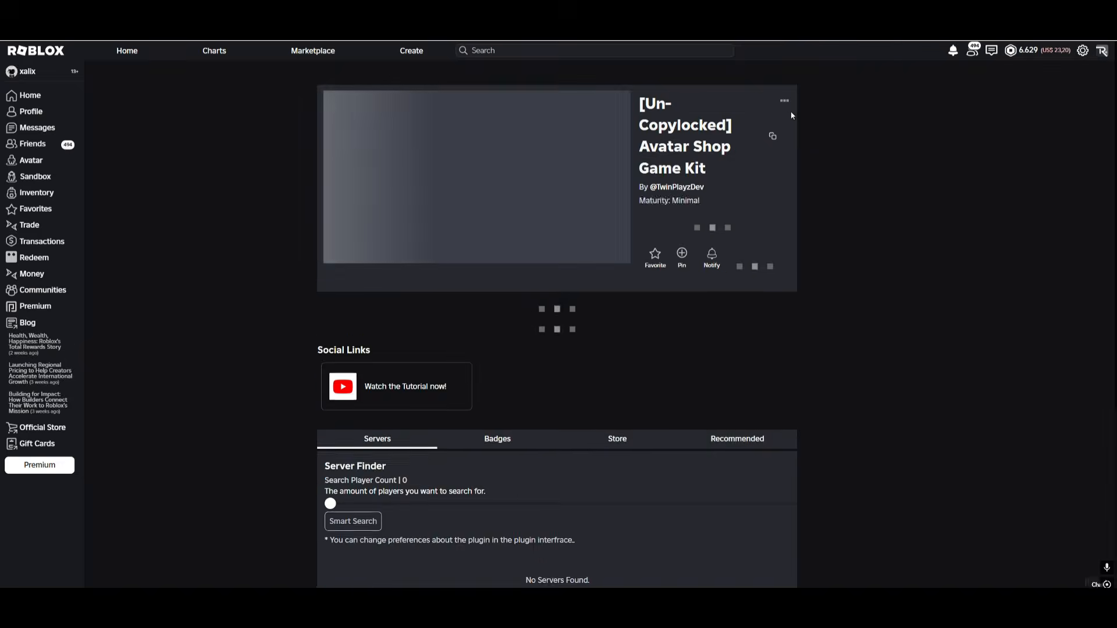
Show the additional options for the [Un-Copylocked] Avatar Shop Game Kit experience, including Edit in Studio.
left_click(784, 100)
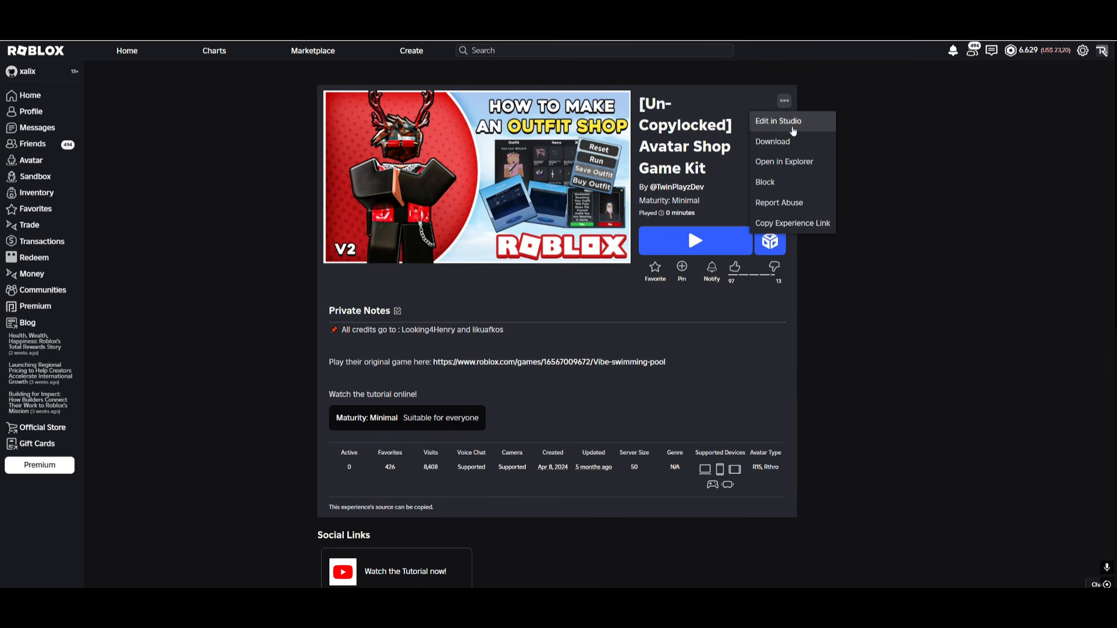
left_click(883, 244)
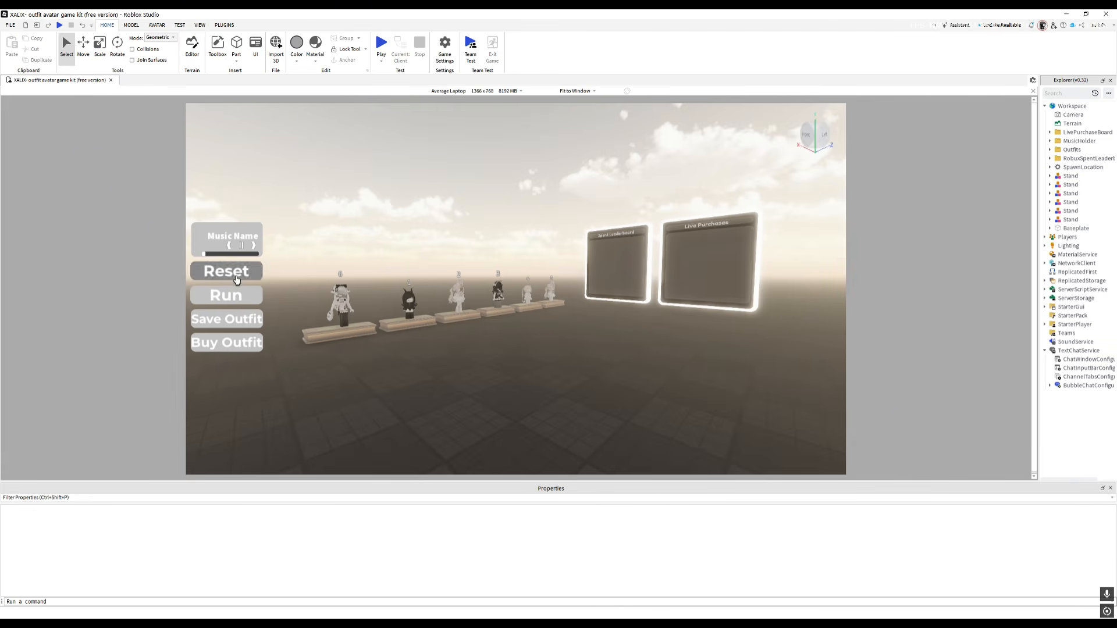
In Roblox Studio, examine the outfit stands and the Spent Leaderboard and Live Purchases boards in the outfit game kit.
right_click_drag(426, 404, 426, 404)
key("w")
key("w")
key("a")
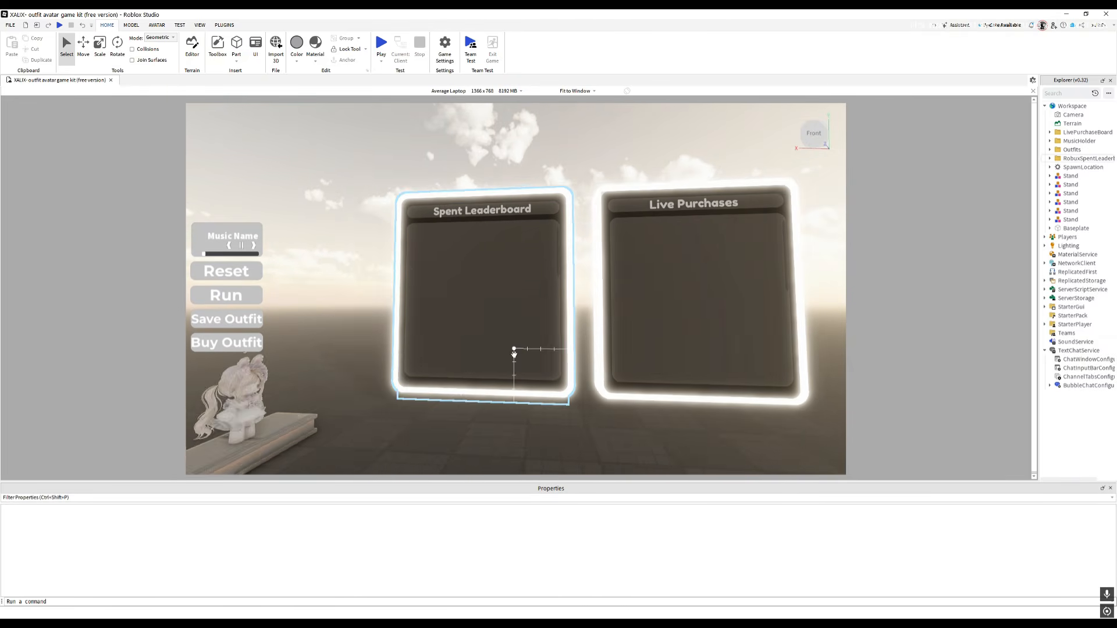
key("d")
right_click_drag(548, 326, 549, 326)
key("a")
key("d")
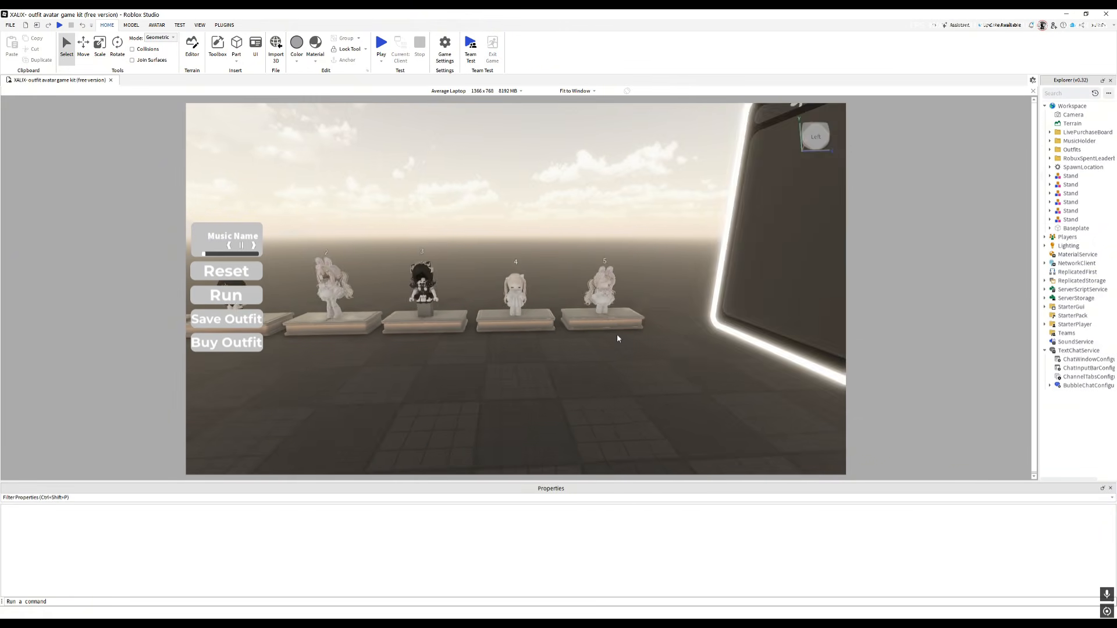
key("a")
right_click_drag(603, 368, 603, 368)
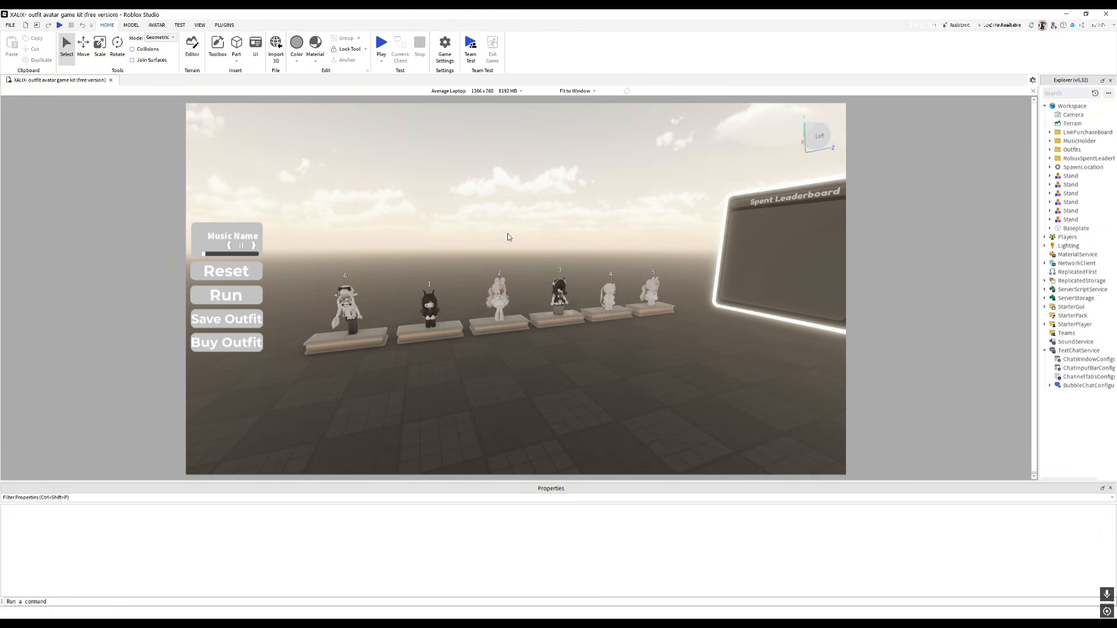
right_click_drag(531, 231, 532, 231)
key("a")
key("s")
key("w")
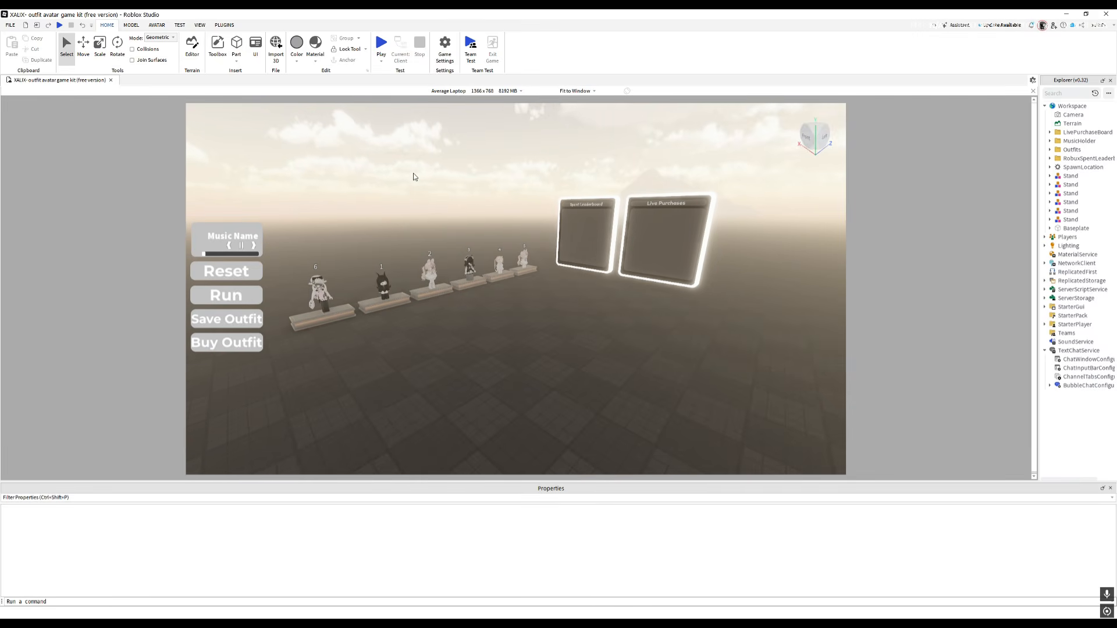
Review the Security options in the game settings, from HTTP requests to Mesh / Image APIs, and close the settings.
left_click(10, 26)
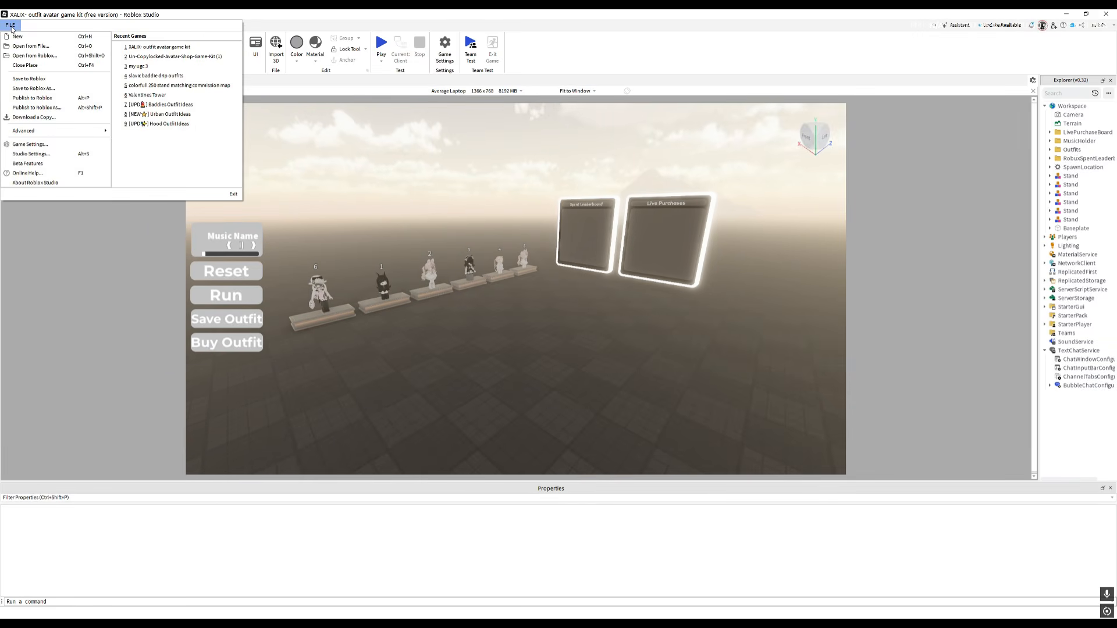
left_click(75, 145)
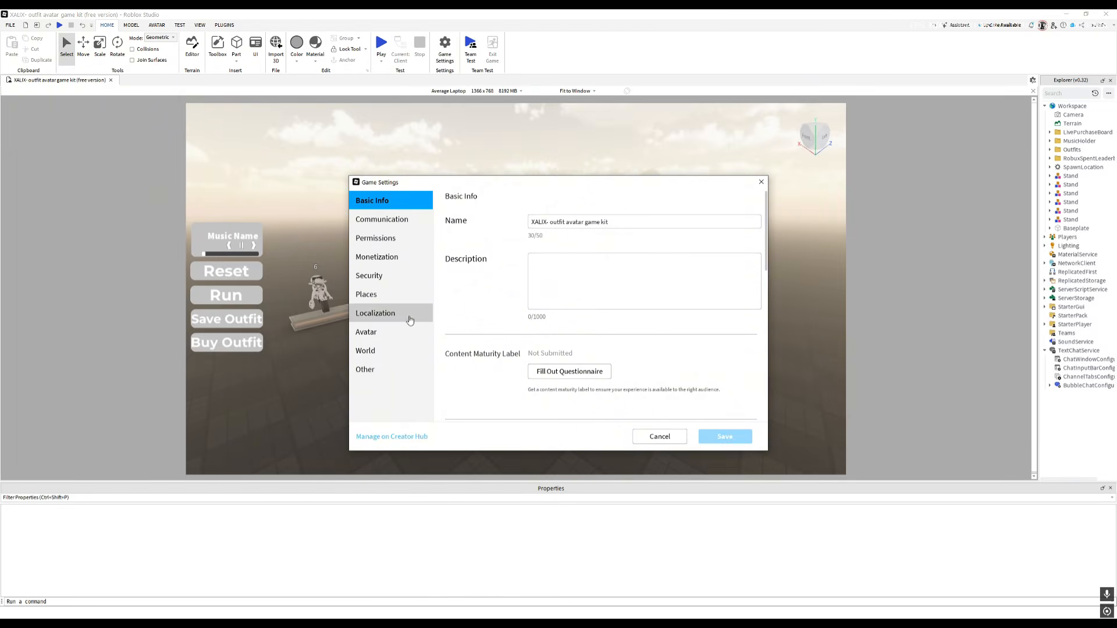
left_click(382, 277)
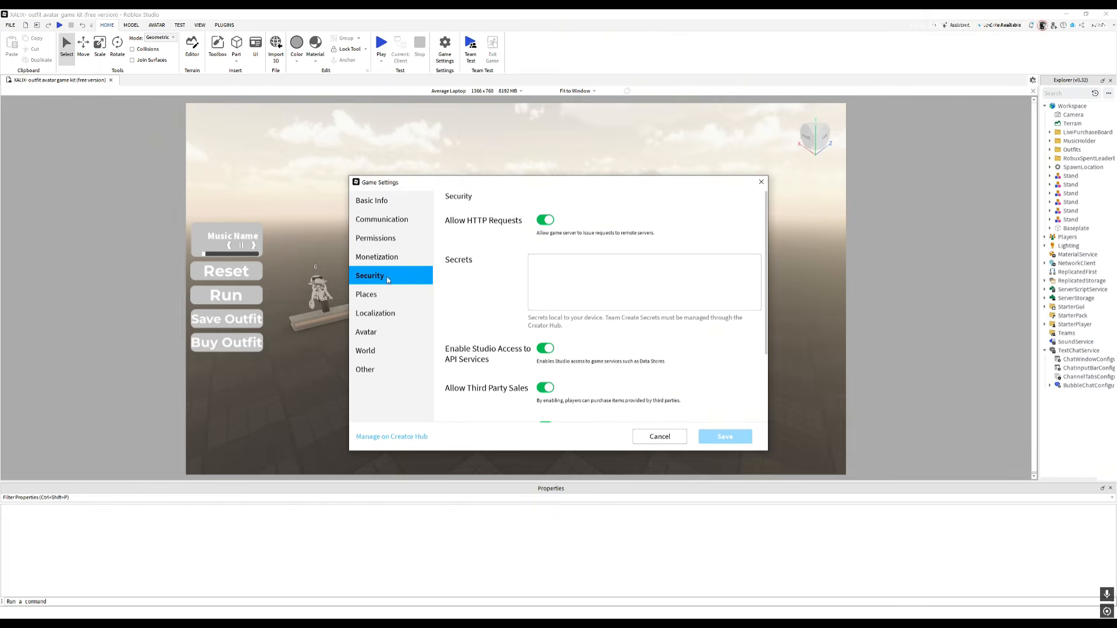
scroll(512, 248, "down", 2)
scroll(500, 265, "up", 2)
scroll(486, 295, "down", 2)
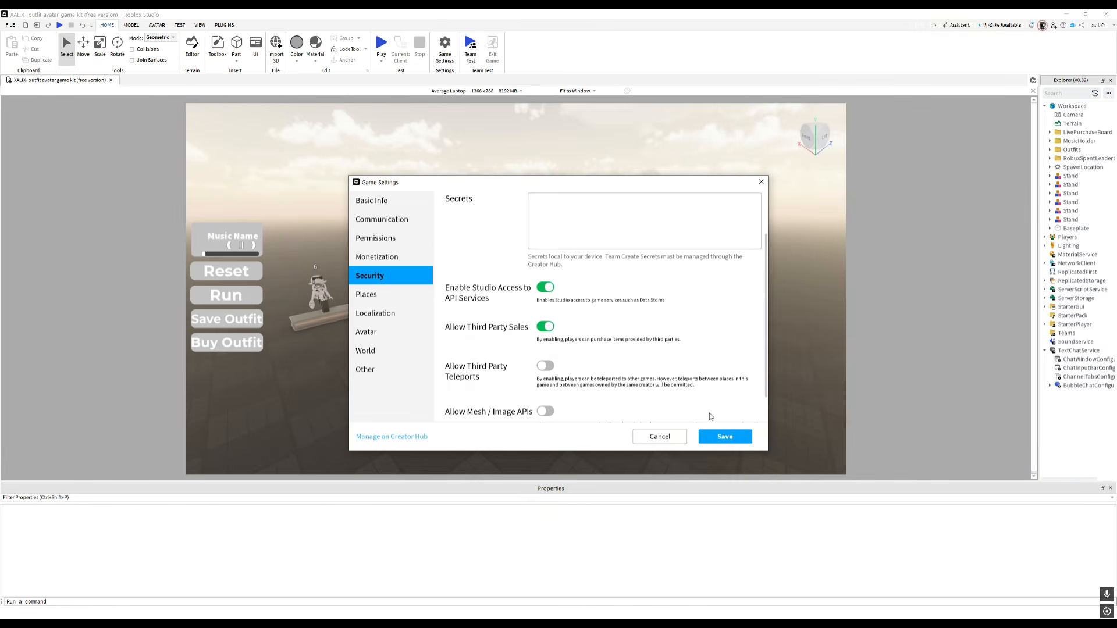
key("Escape")
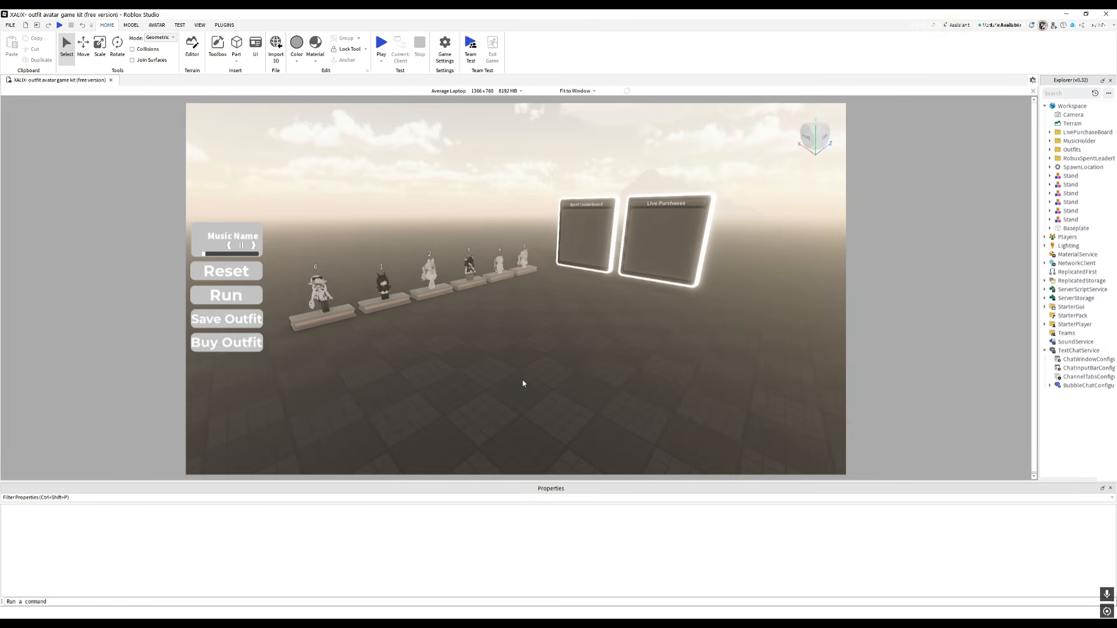
Inspect the numbered outfit models on their stands up close, selecting models 6 and 1.
right_click_drag(522, 380, 522, 380)
key("d")
key("w")
key("w")
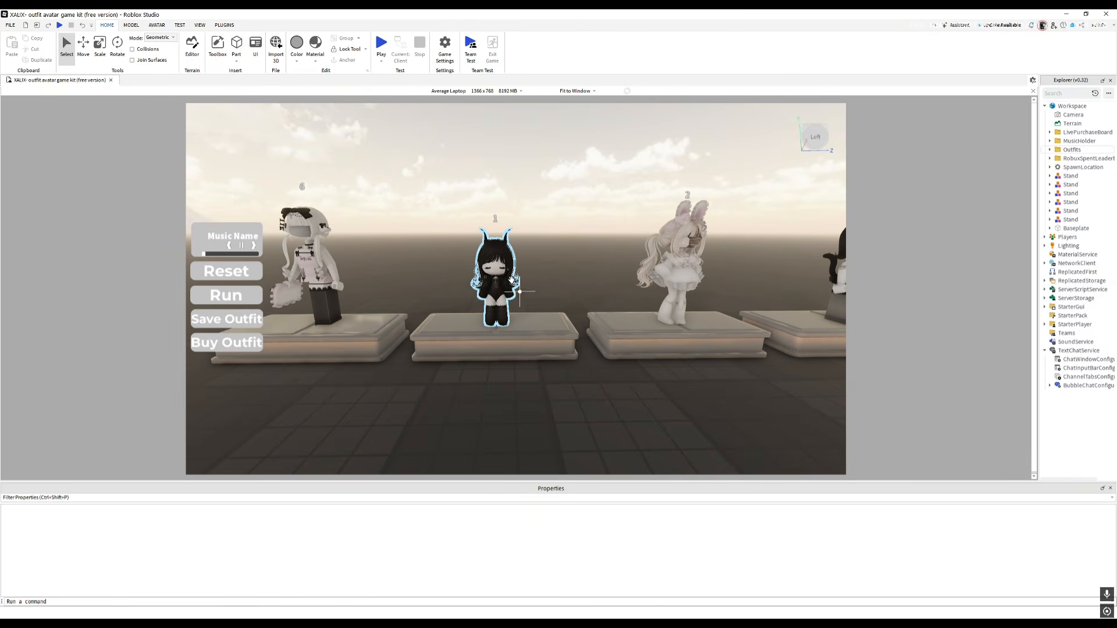
key("d")
key("a")
left_click(556, 272)
key("d")
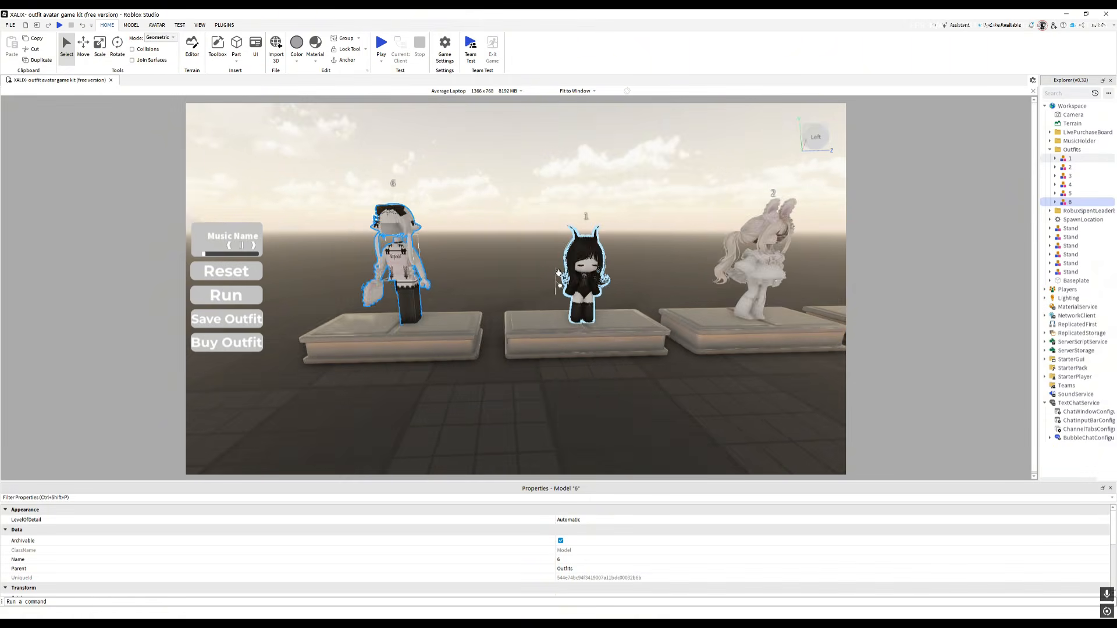
key("d")
key("a")
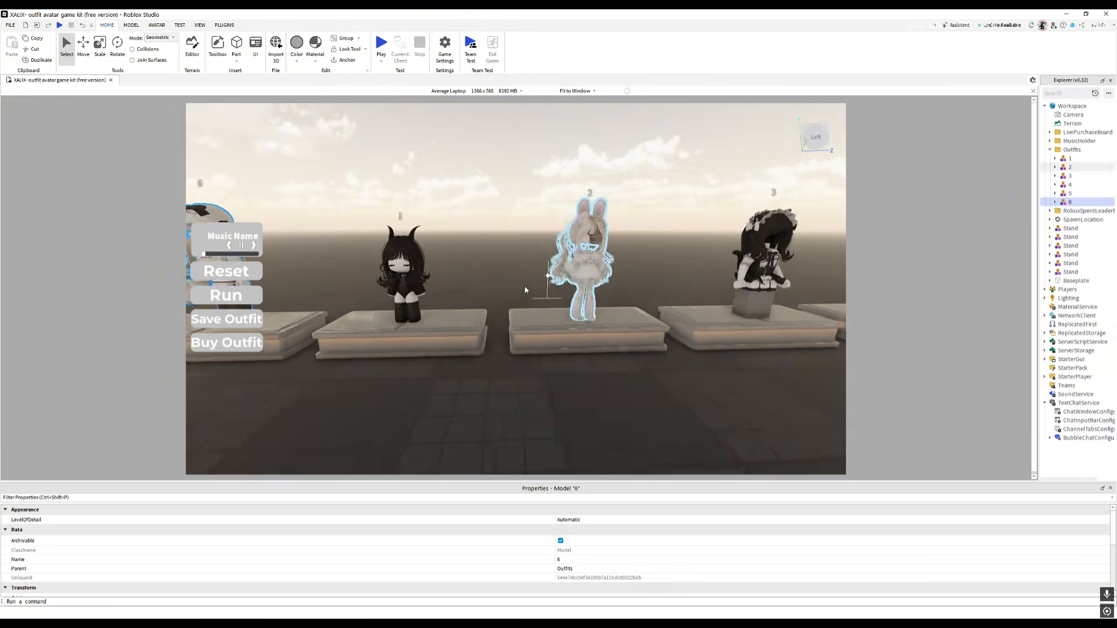
scroll(553, 294, "down", 5)
scroll(561, 297, "up", 3)
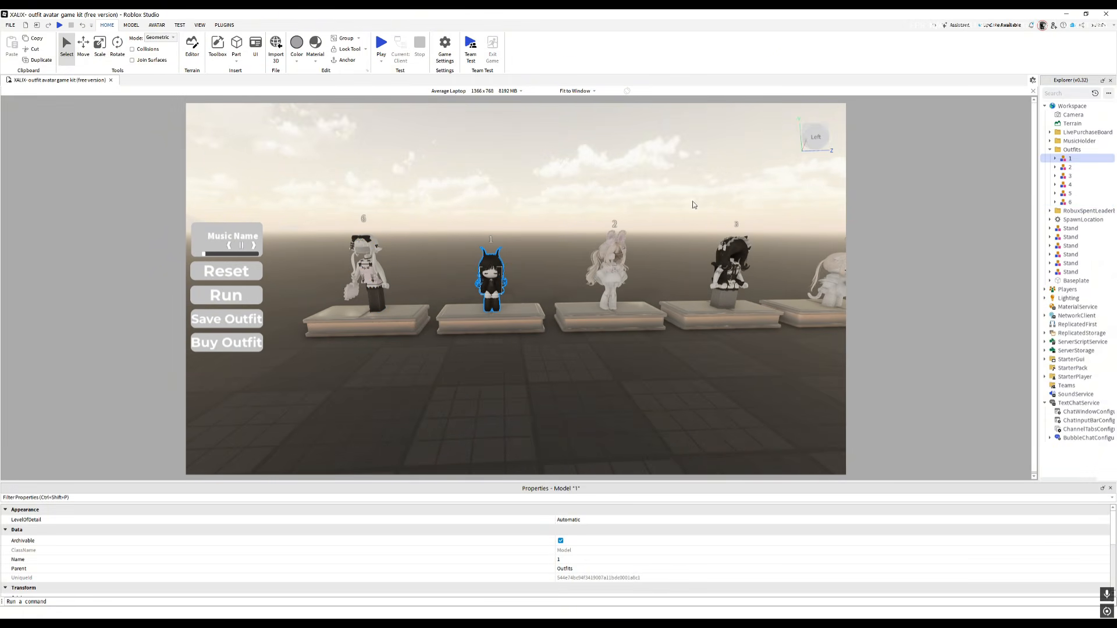
Highlight every outfit model in the map by selecting the Outfits folder, and clear the selection.
left_click(1072, 151)
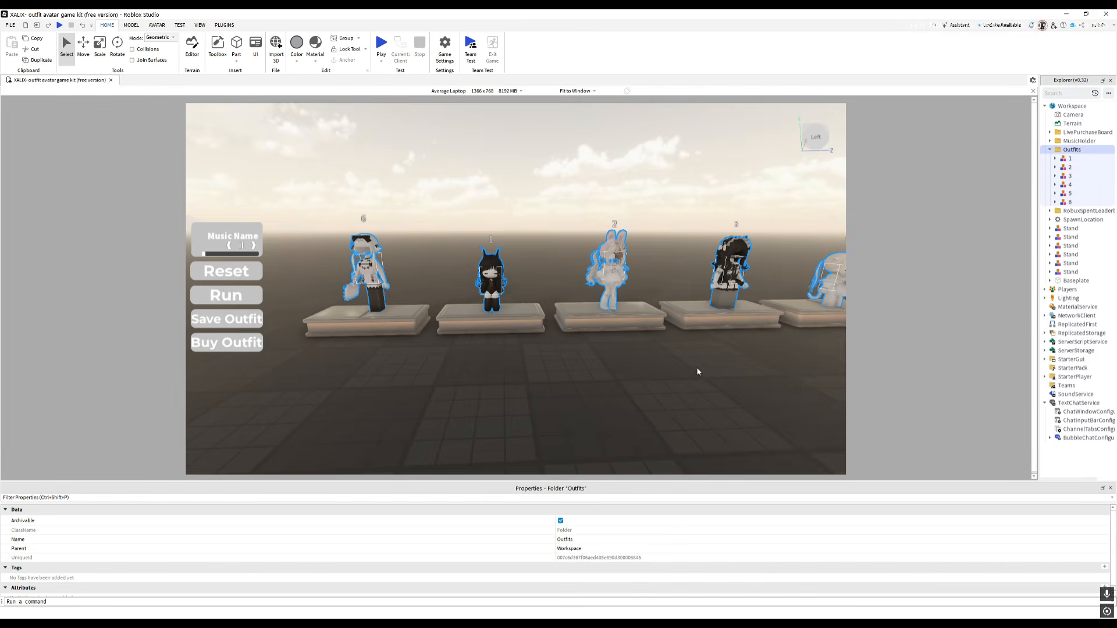
right_click_drag(686, 371, 686, 371)
key("s")
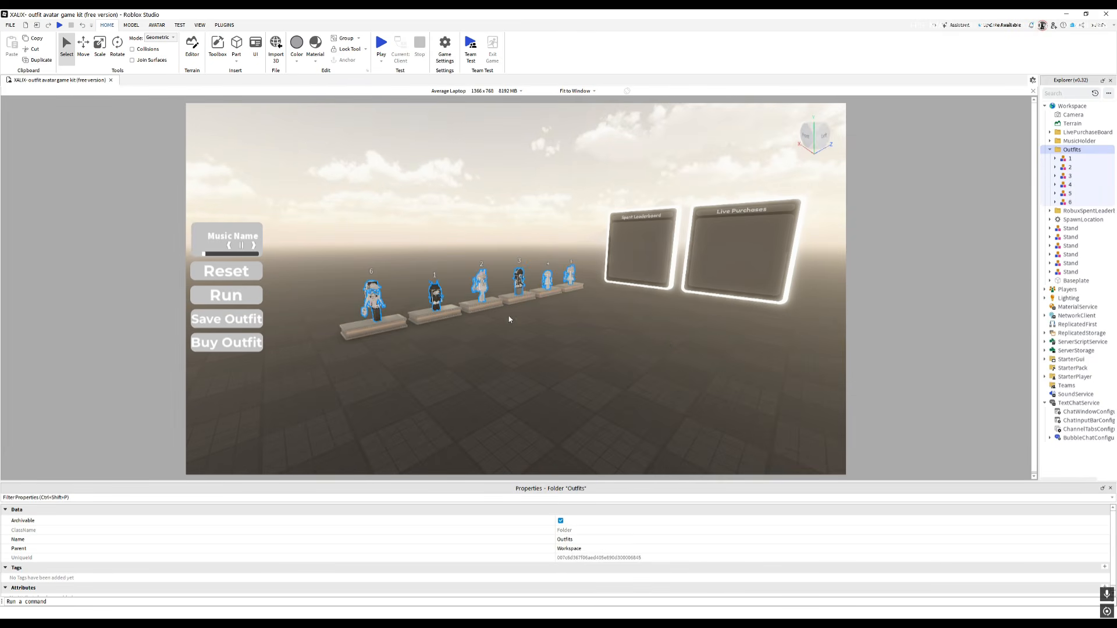
left_click(574, 297)
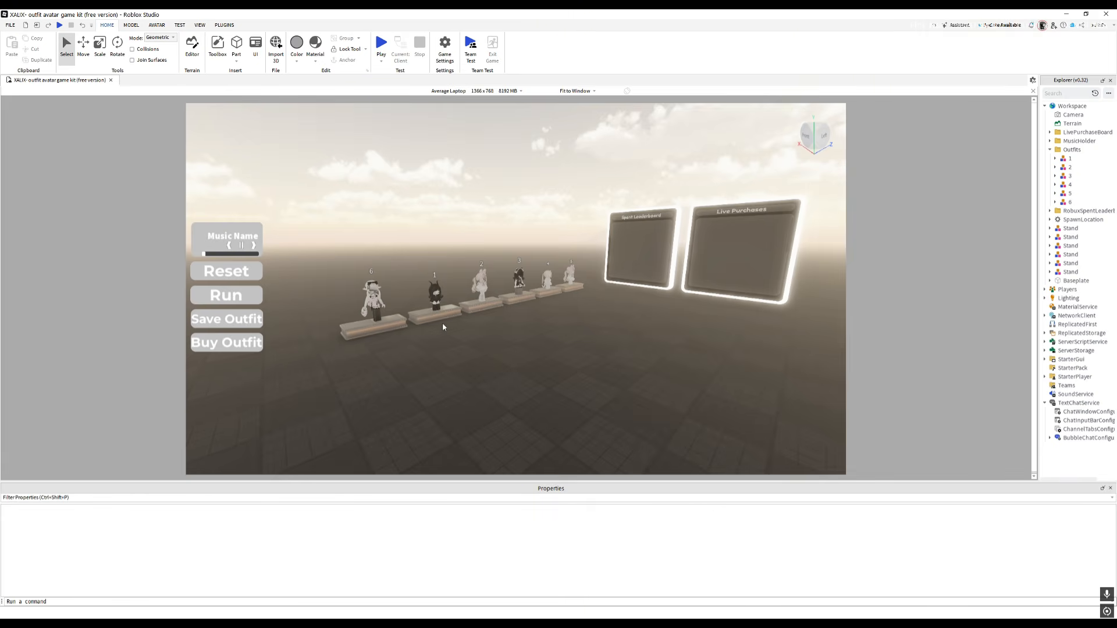
Start a play test of the game and pause the background music.
left_click(381, 47)
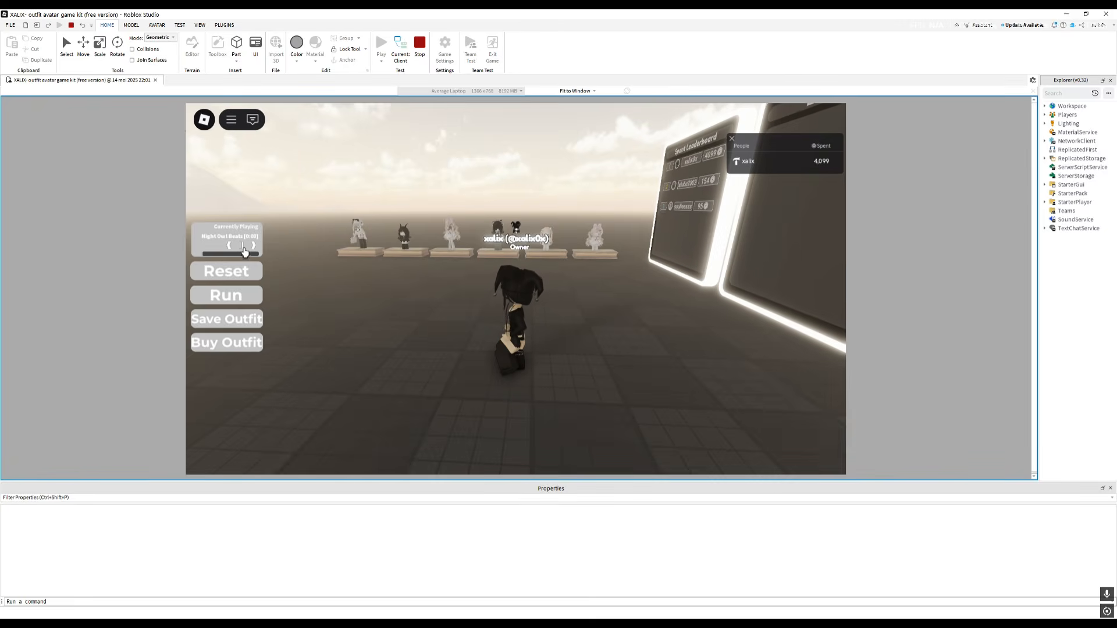
key("w")
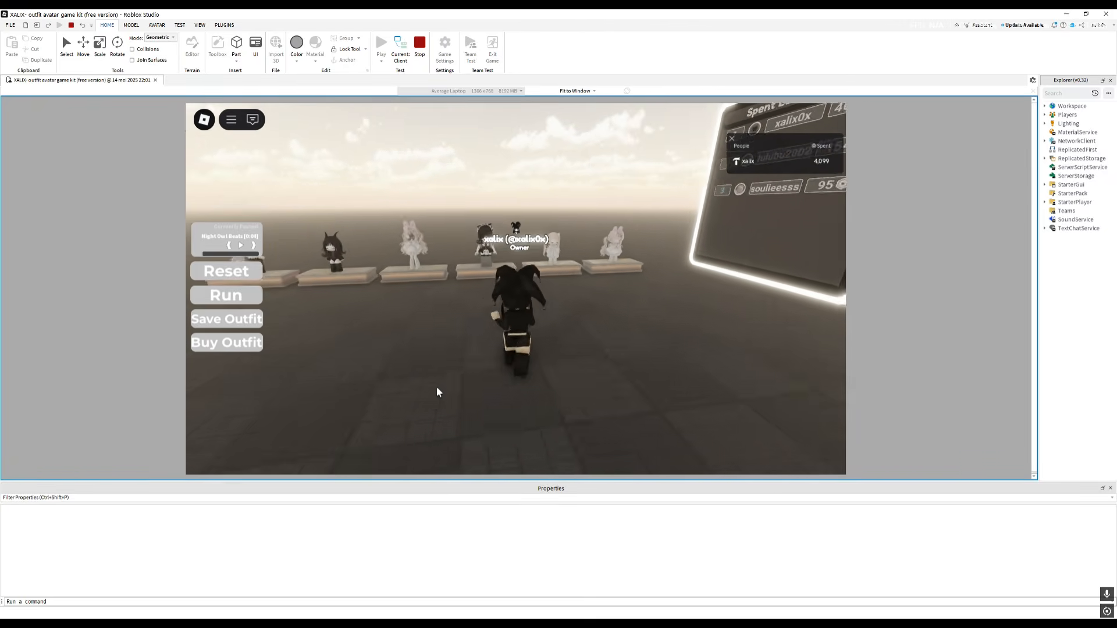
Walk the avatar to the white outfit's stand and browse the items in its outfit window.
key("w")
right_click_drag(437, 387, 436, 387)
key("e")
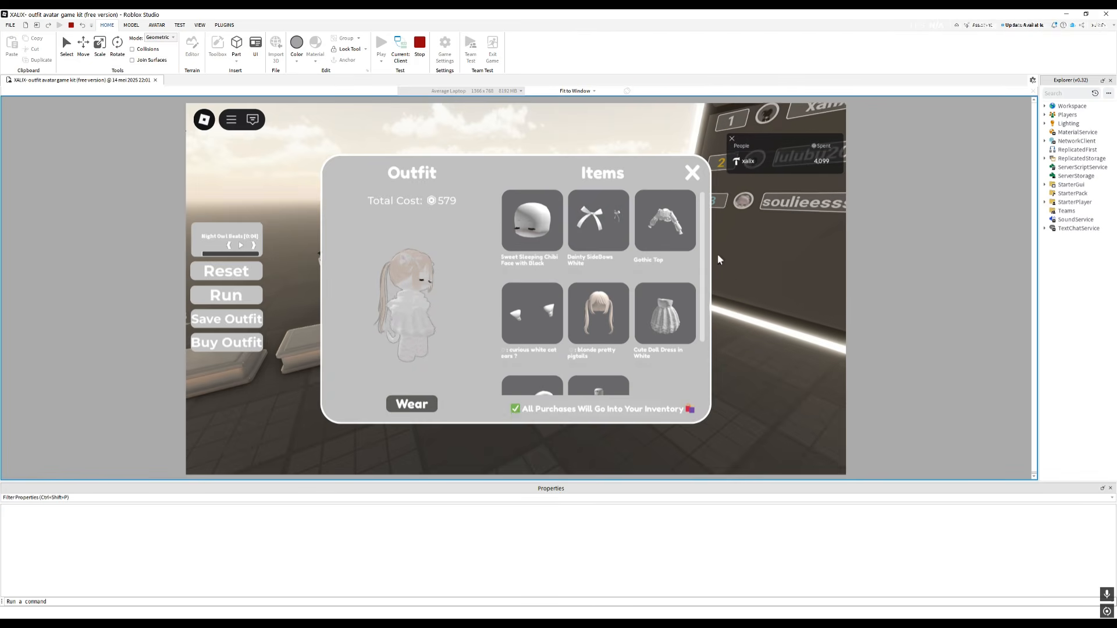
scroll(605, 298, "down", 2)
scroll(553, 340, "up", 2)
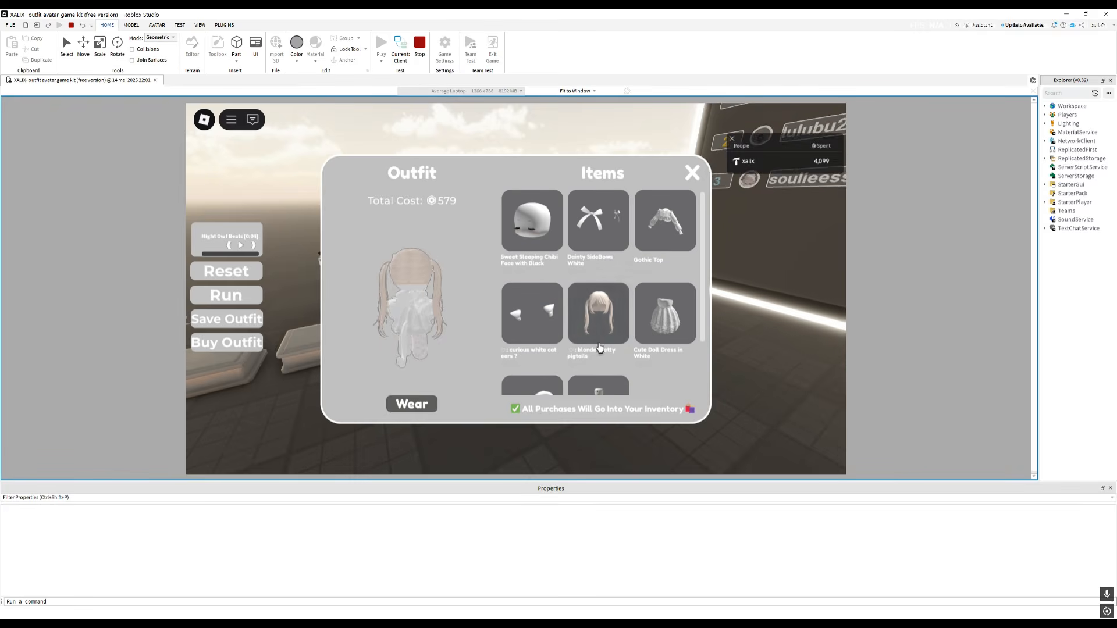
Wear the displayed white outfit on the avatar and close its outfit window.
left_click(432, 405)
right_click_drag(456, 400, 456, 399)
key("e")
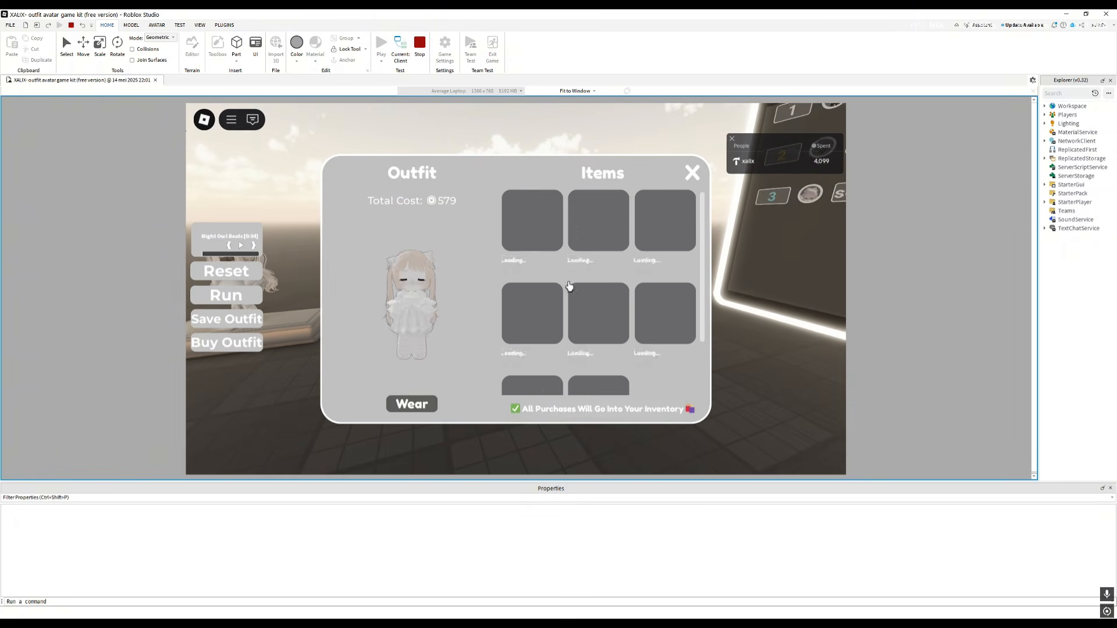
left_click(694, 175)
Walk the avatar to the Spent Leaderboard and Live Purchases boards and examine them together with the worn outfit.
key("s")
key("a")
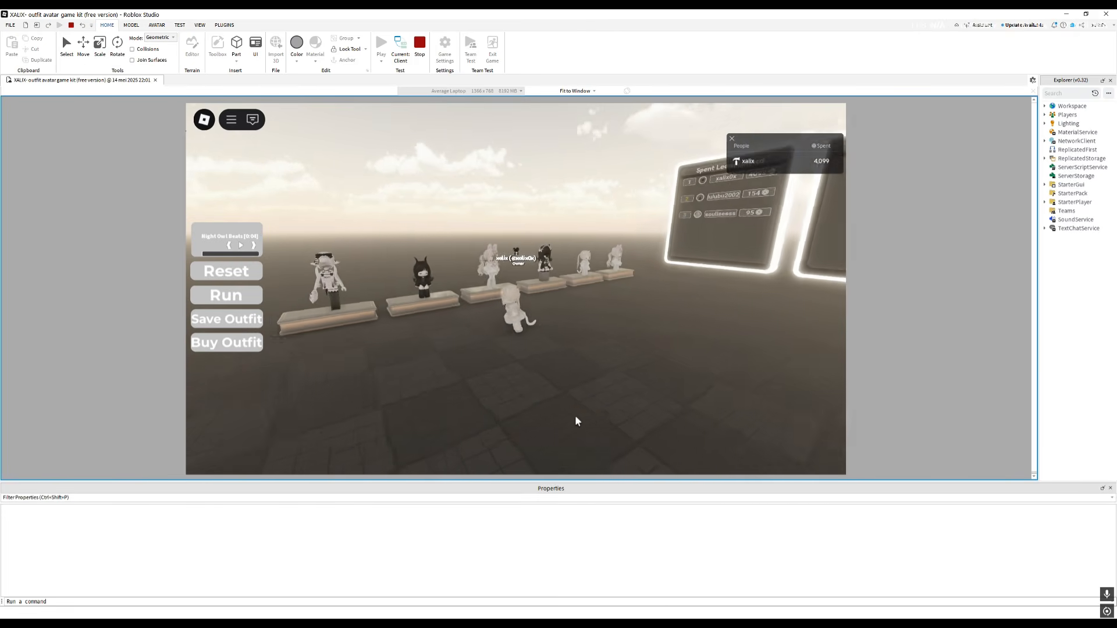
key("w")
right_click_drag(574, 416, 575, 415)
key("w")
key("d")
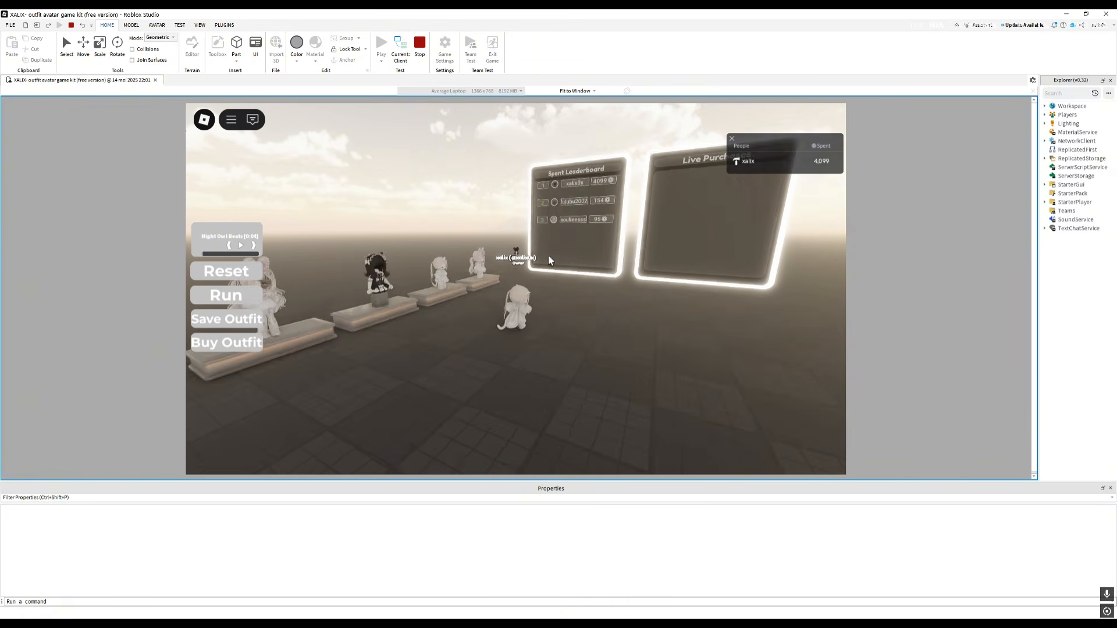
key("w")
right_click_drag(581, 341, 581, 340)
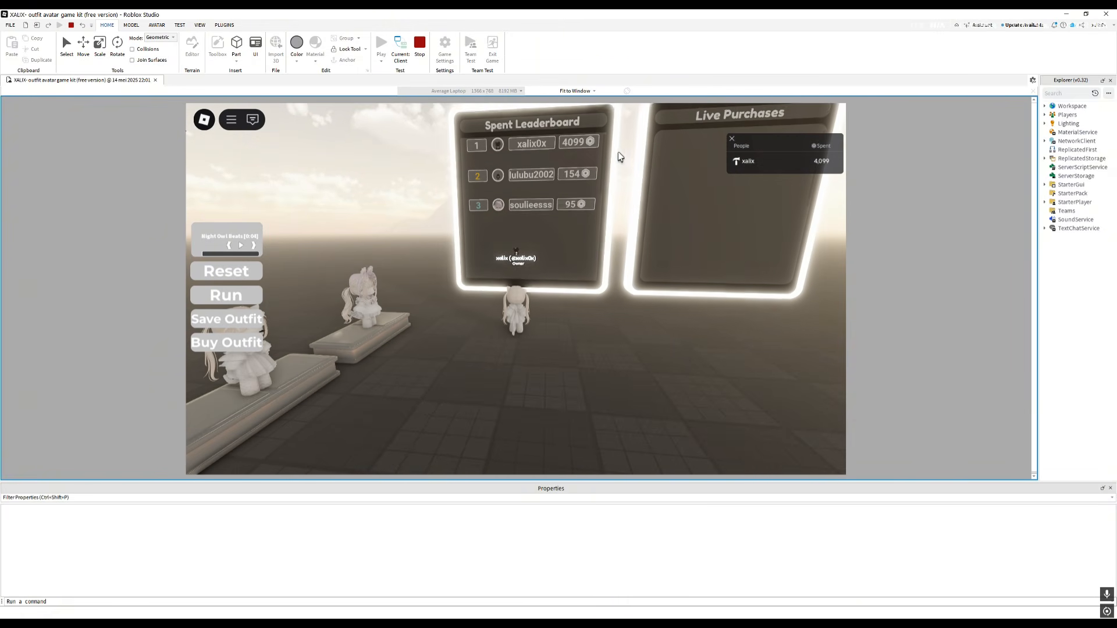
key("s")
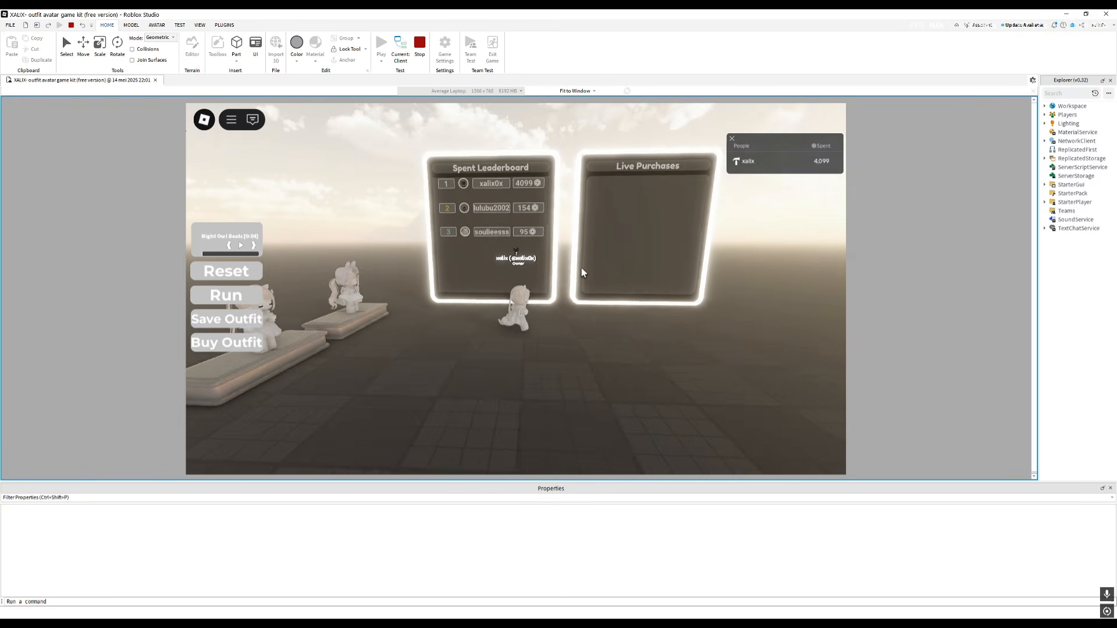
key("d")
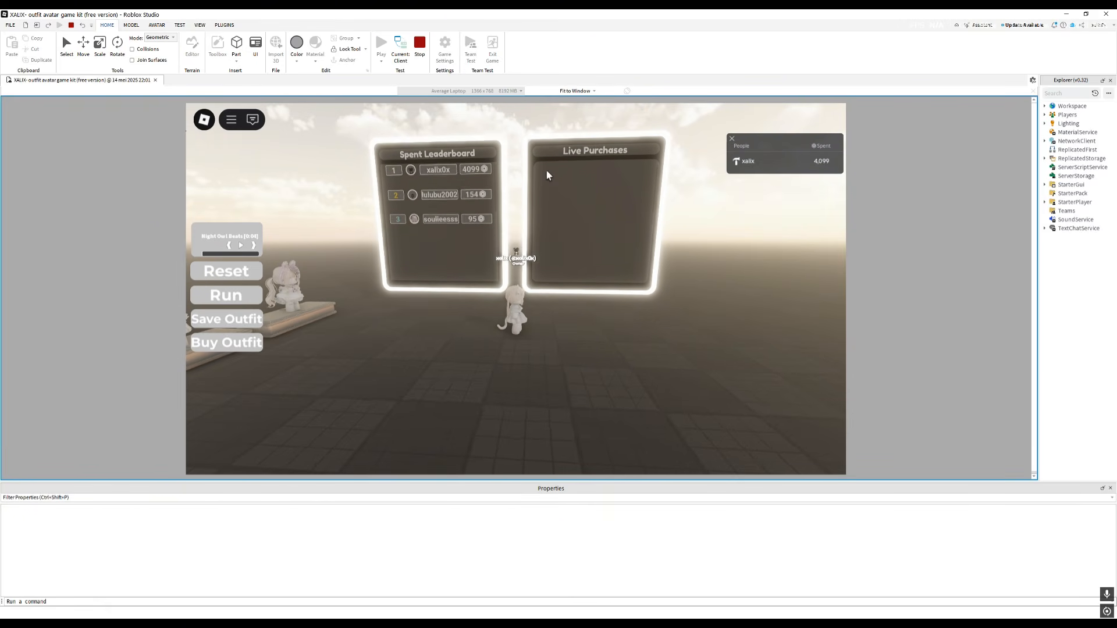
right_click_drag(562, 318, 562, 318)
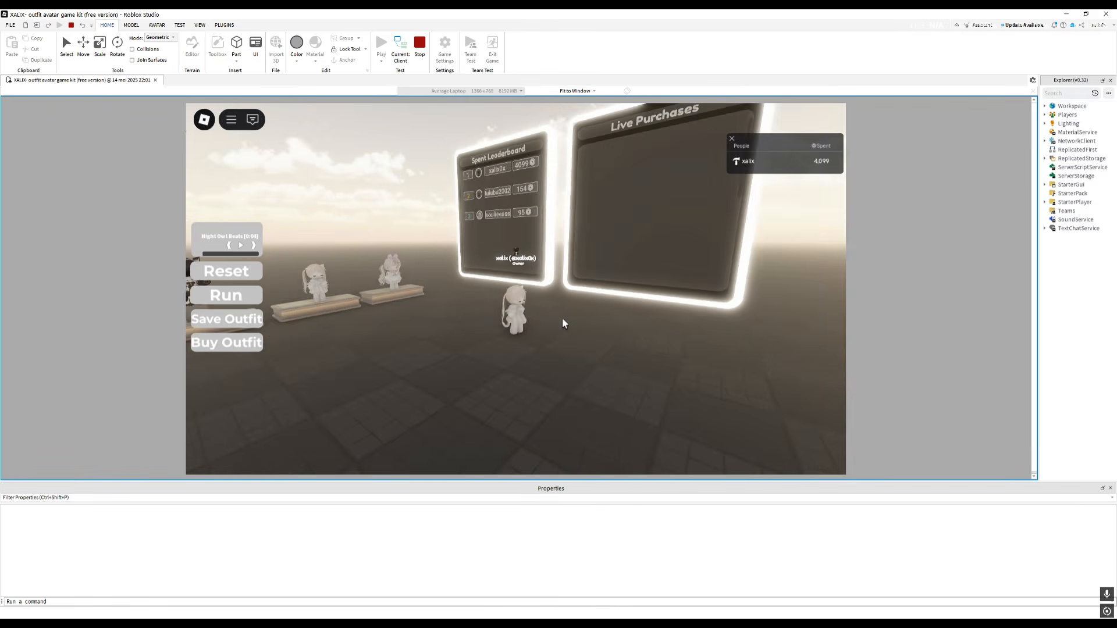
scroll(562, 317, "up", 5)
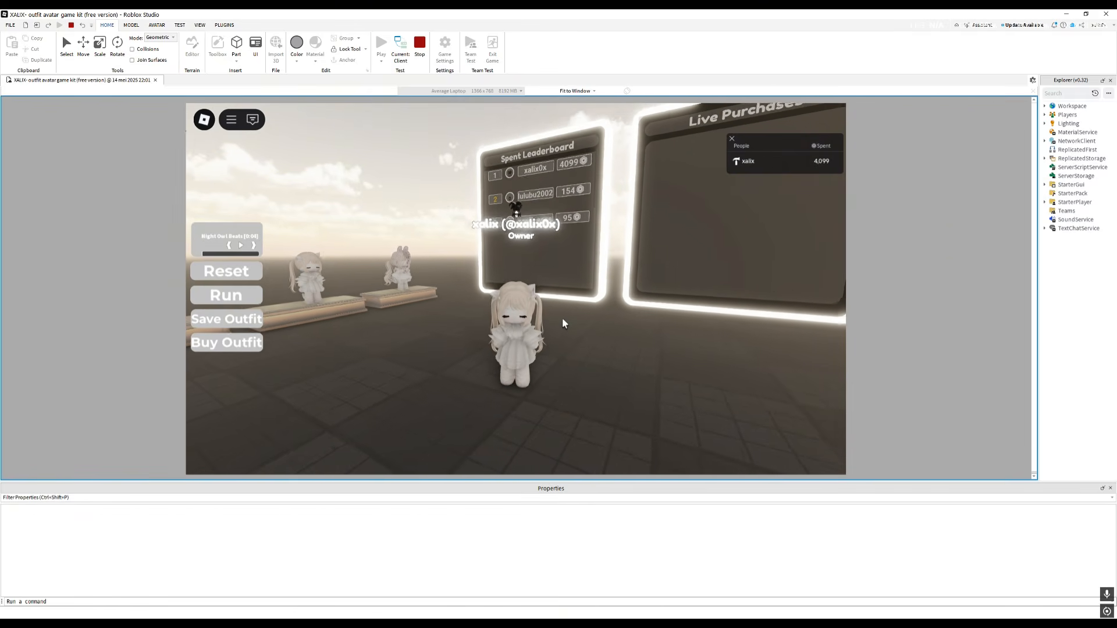
right_click_drag(504, 360, 557, 330)
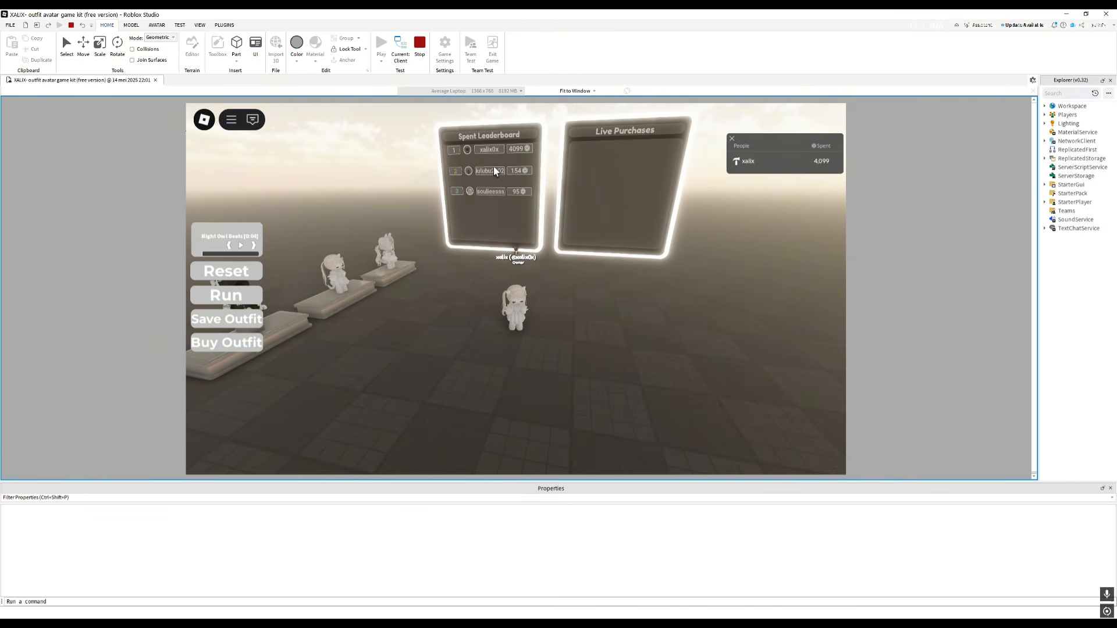
scroll(549, 338, "up", 2)
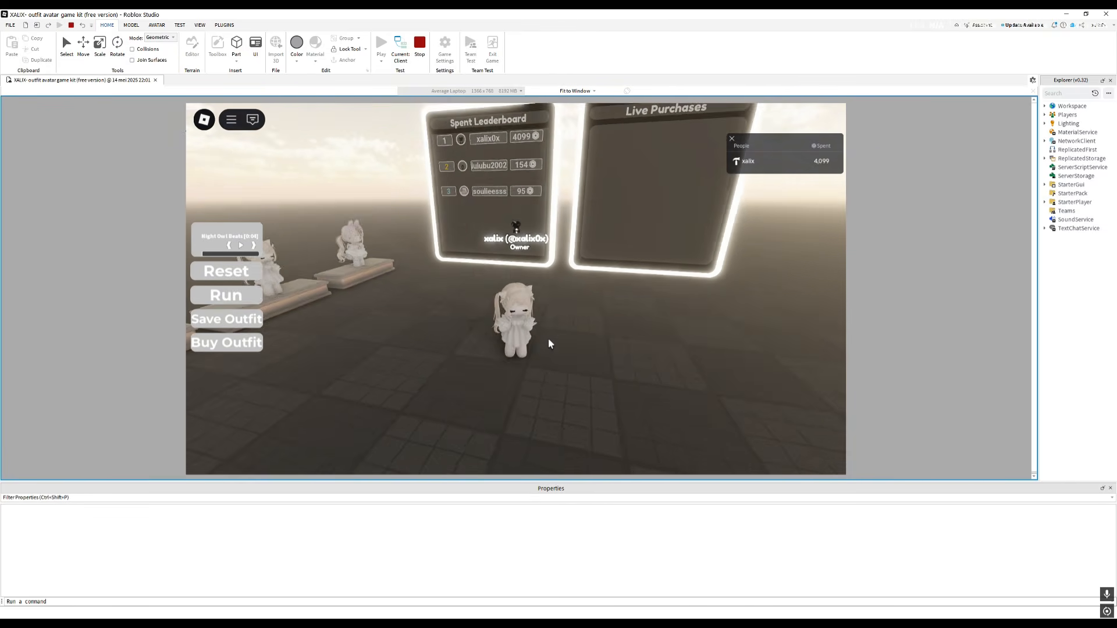
Walk the avatar back along the row of outfit stands to outfit 2.
key("w")
right_click_drag(548, 337, 547, 339)
key("a")
key("a")
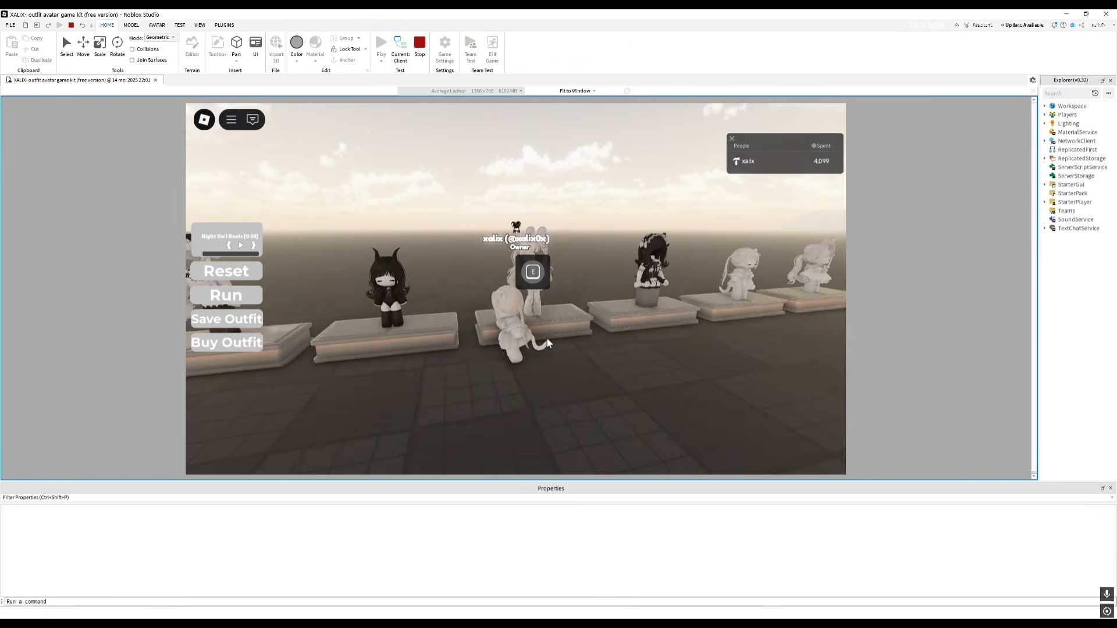
Open the outfit window at the stand with the Princess bag, buy the laced lamb ears for 105 Robux and close the window.
key("a")
key("e")
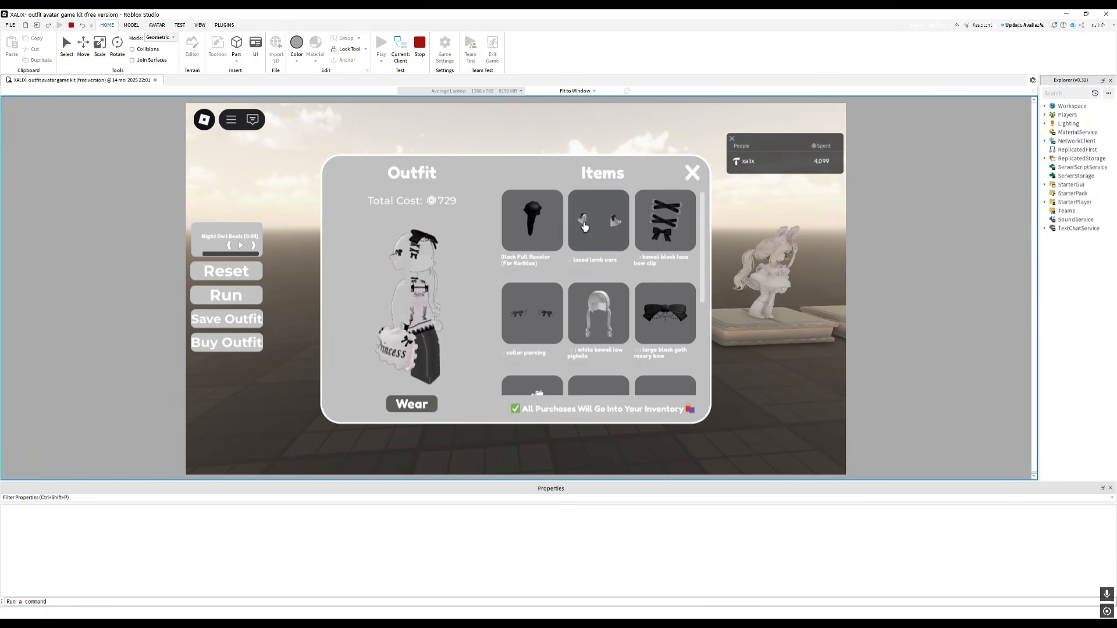
left_click(599, 230)
left_click(599, 231)
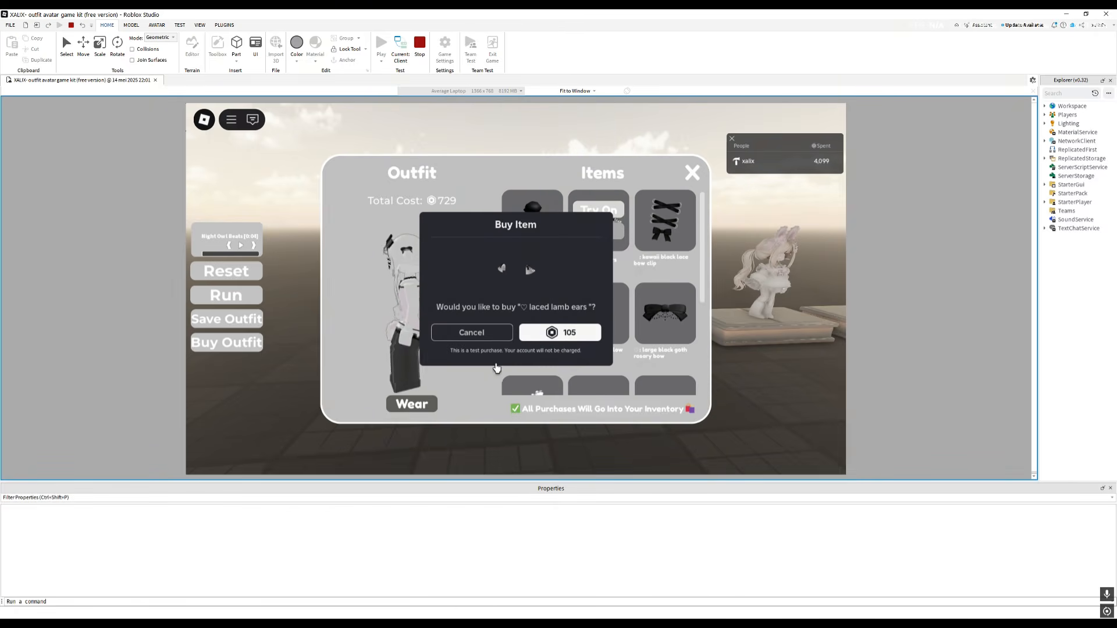
left_click(567, 333)
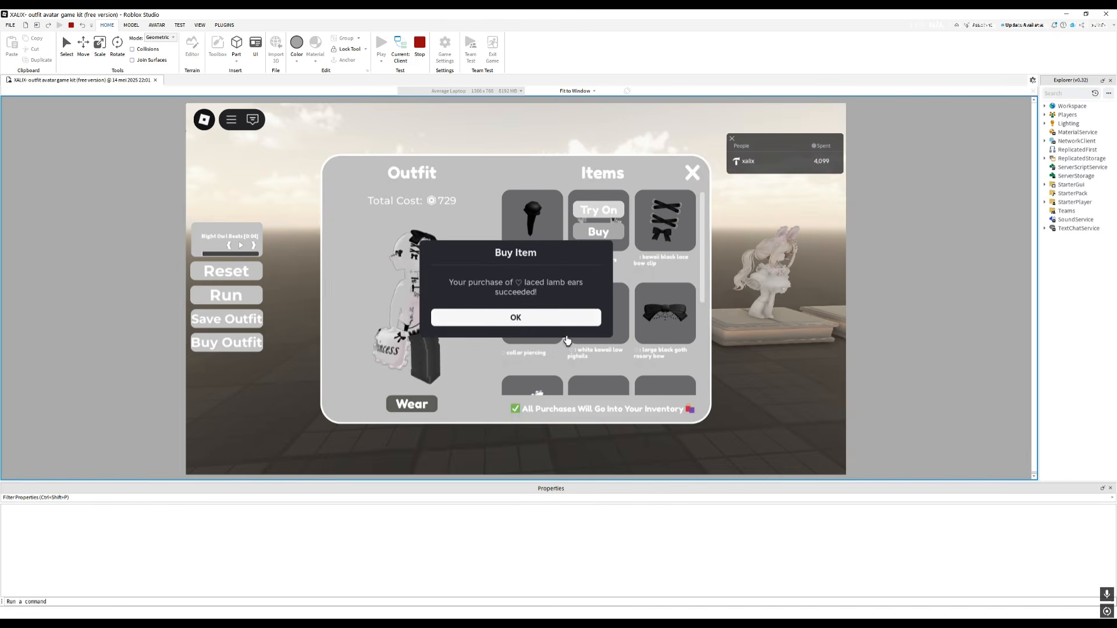
left_click(514, 317)
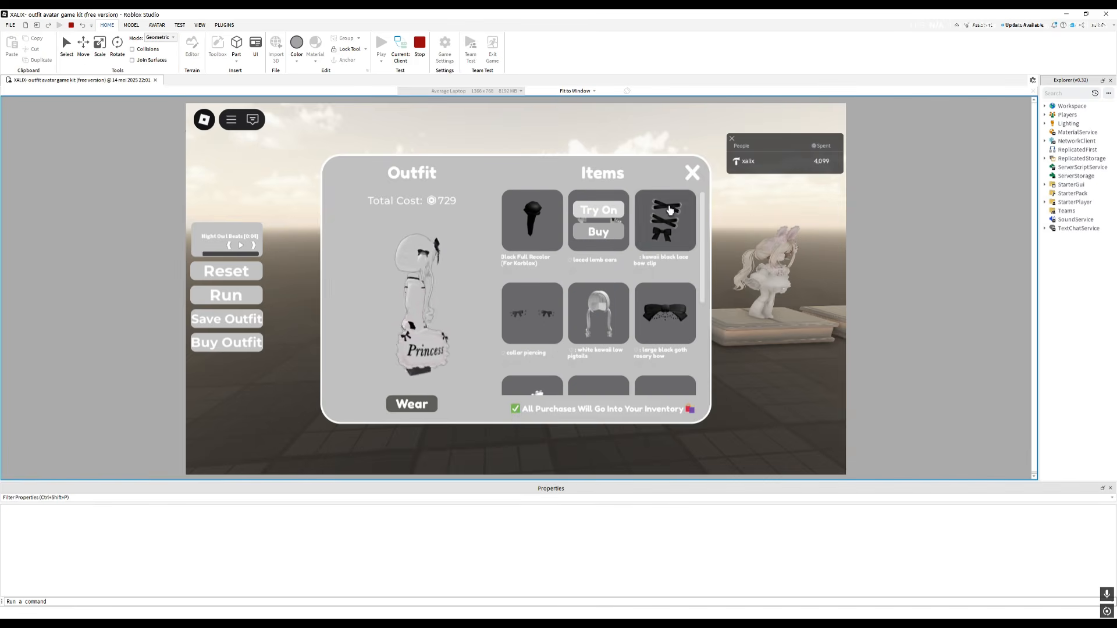
left_click(692, 173)
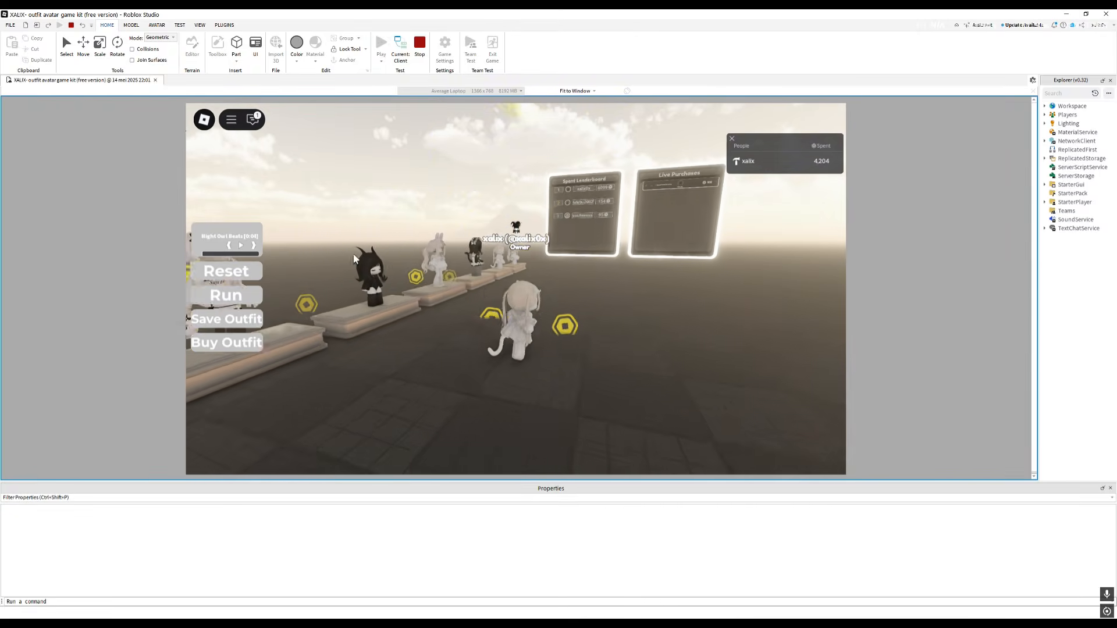
Walk the avatar to the Spent Leaderboard and Live Purchases boards and examine how they list the laced lamb ears purchase.
key("w")
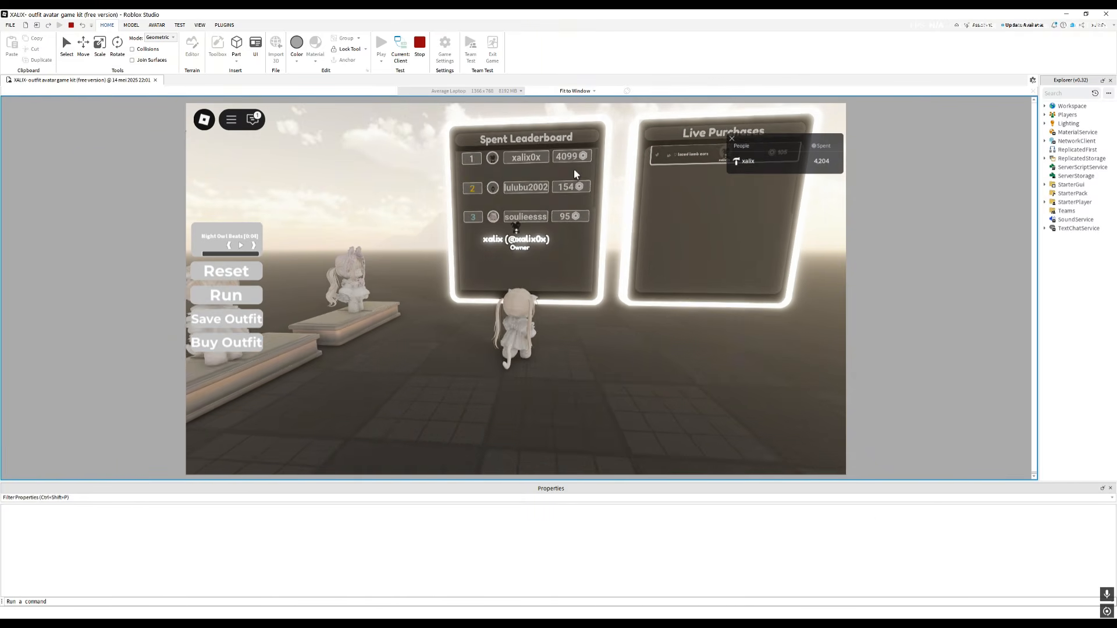
key("d")
key("w")
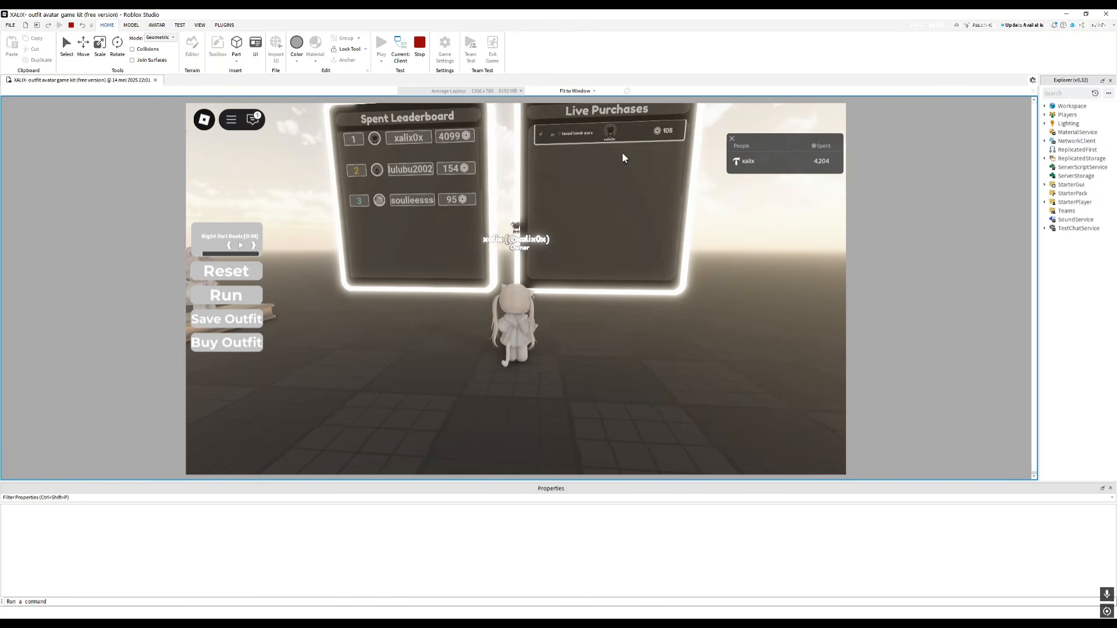
key("a")
key("s")
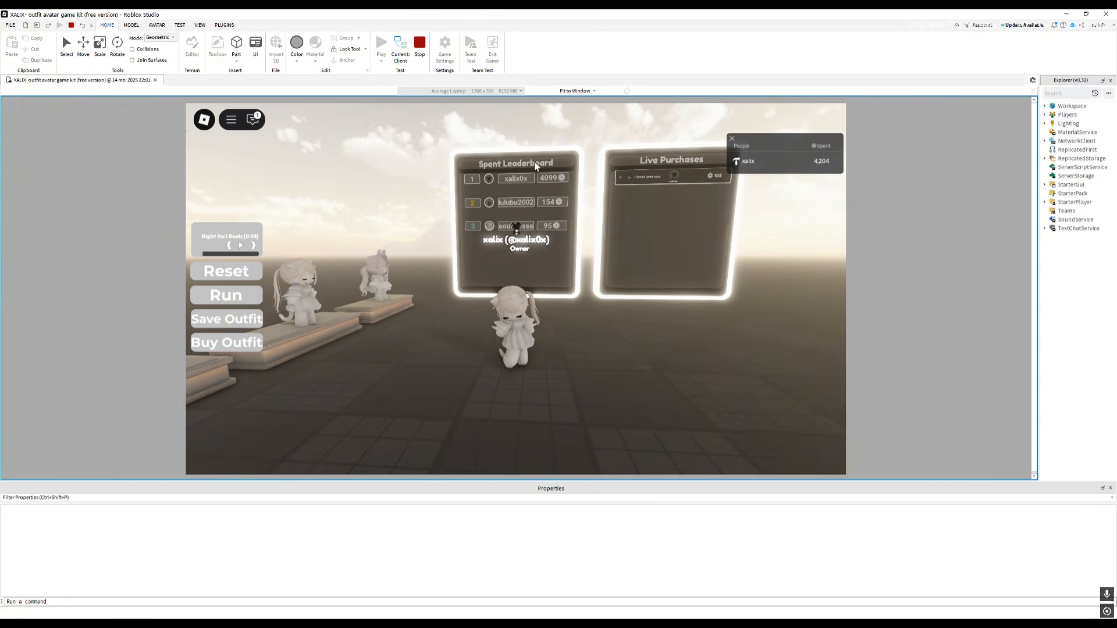
right_click_drag(582, 348, 582, 348)
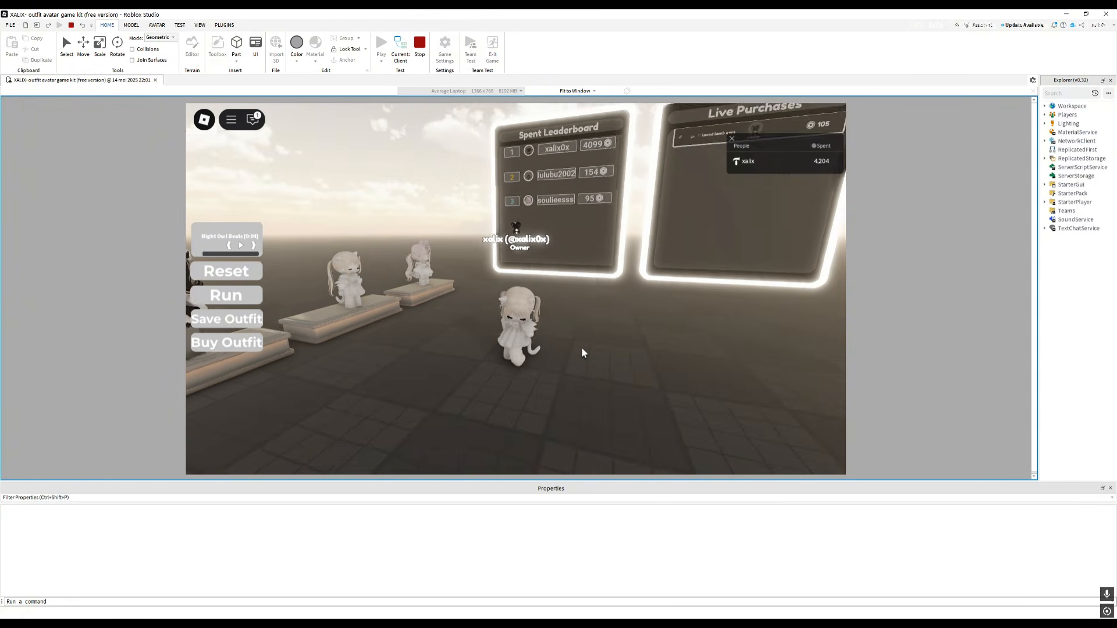
right_click_drag(481, 366, 487, 369)
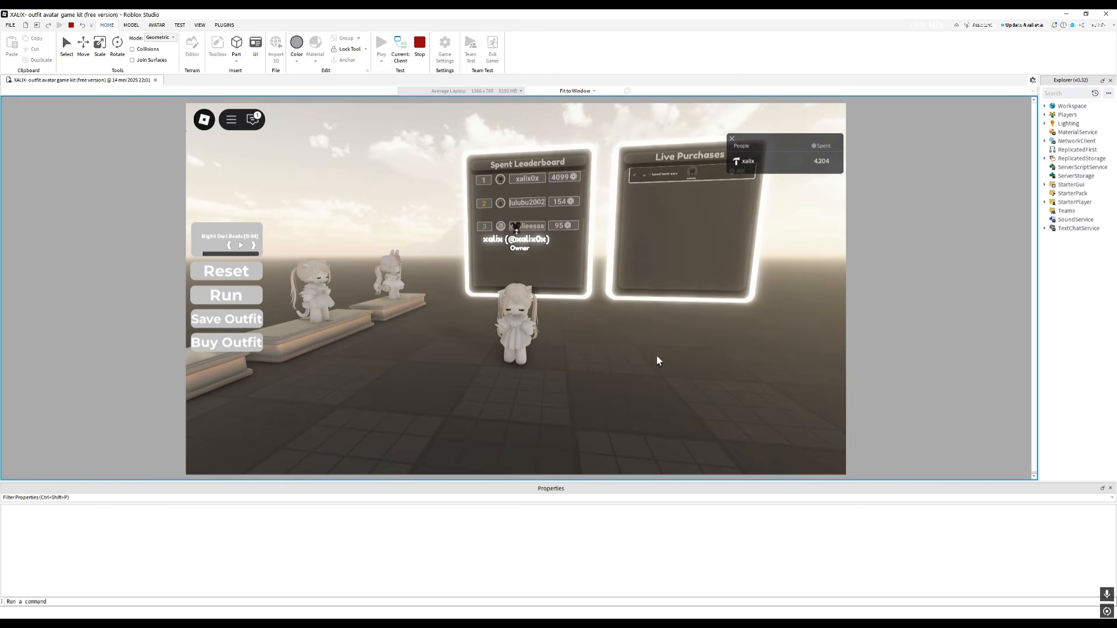
right_click_drag(658, 359, 656, 356)
key("w")
key("s")
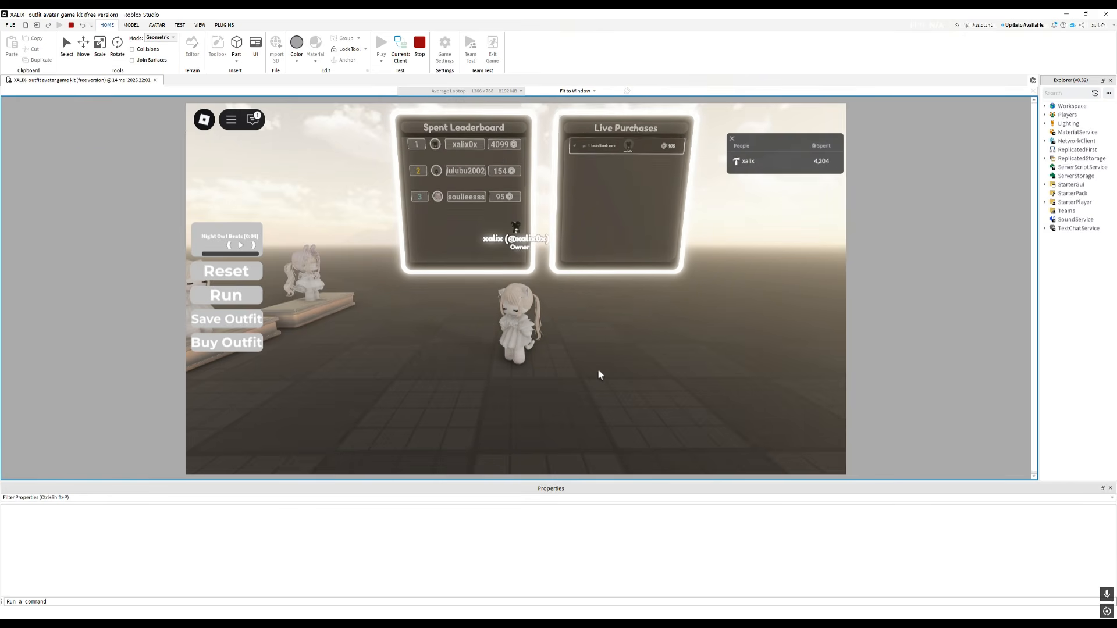
right_click_drag(613, 383, 613, 384)
key("s")
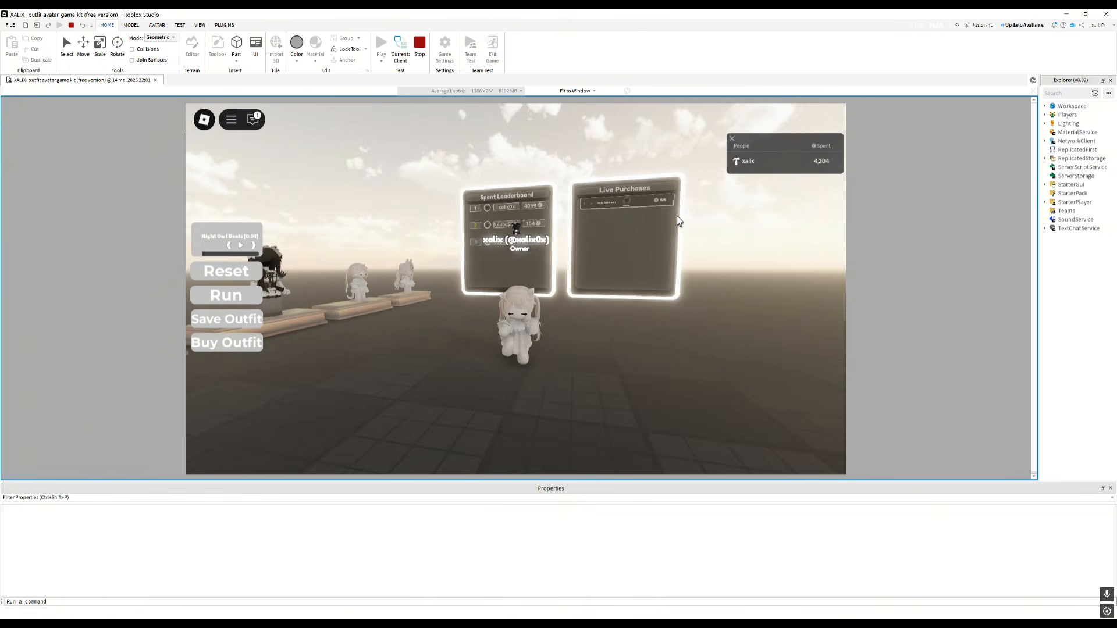
Walk the avatar away from the boards past the row of outfit stands and stop the play test.
key("a")
key("w")
right_click_drag(594, 311, 594, 310)
key("s")
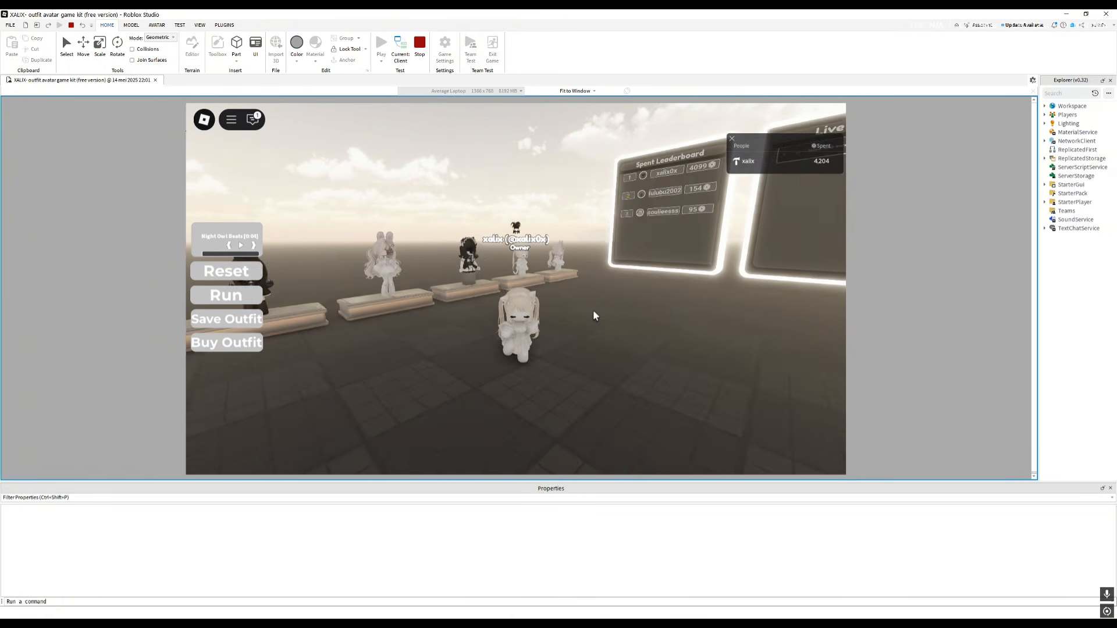
key("w")
key("a")
key("s")
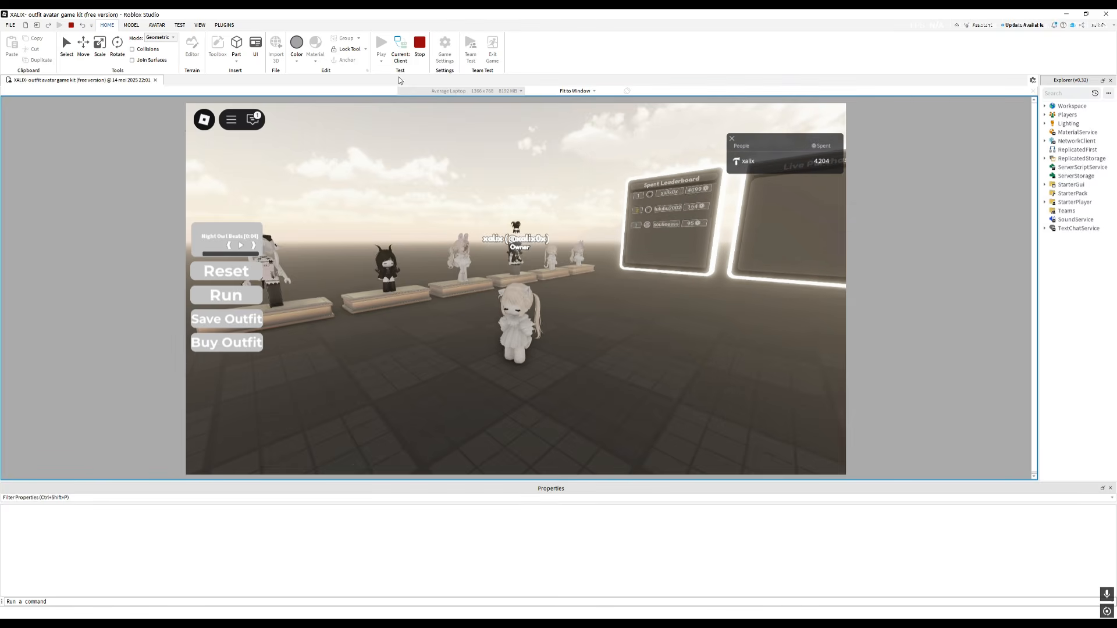
key("d")
key("a")
key("s")
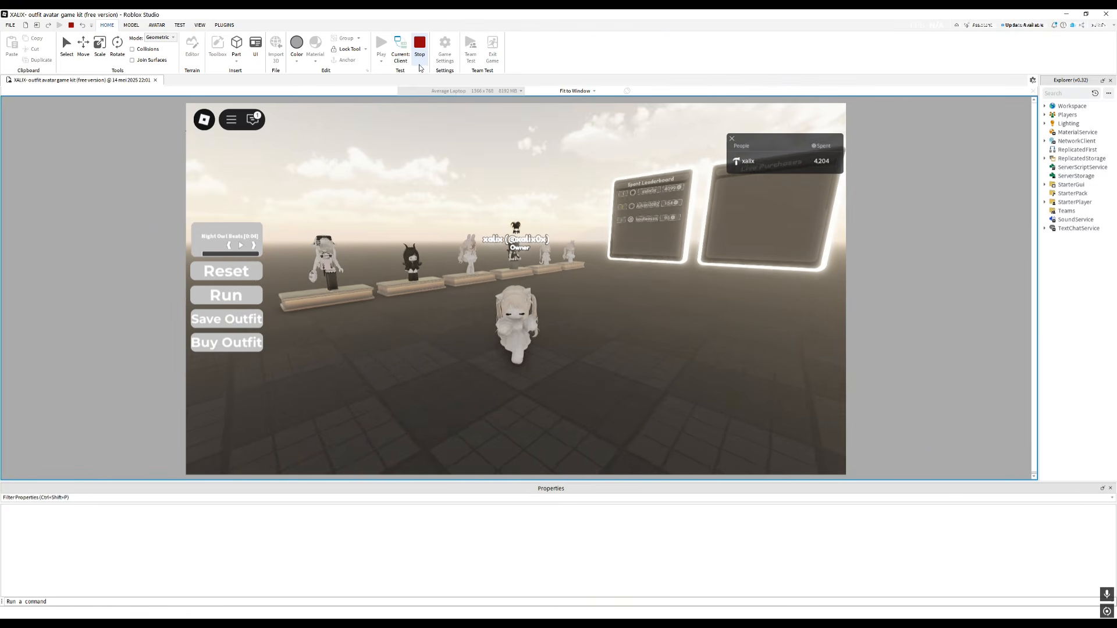
left_click(419, 49)
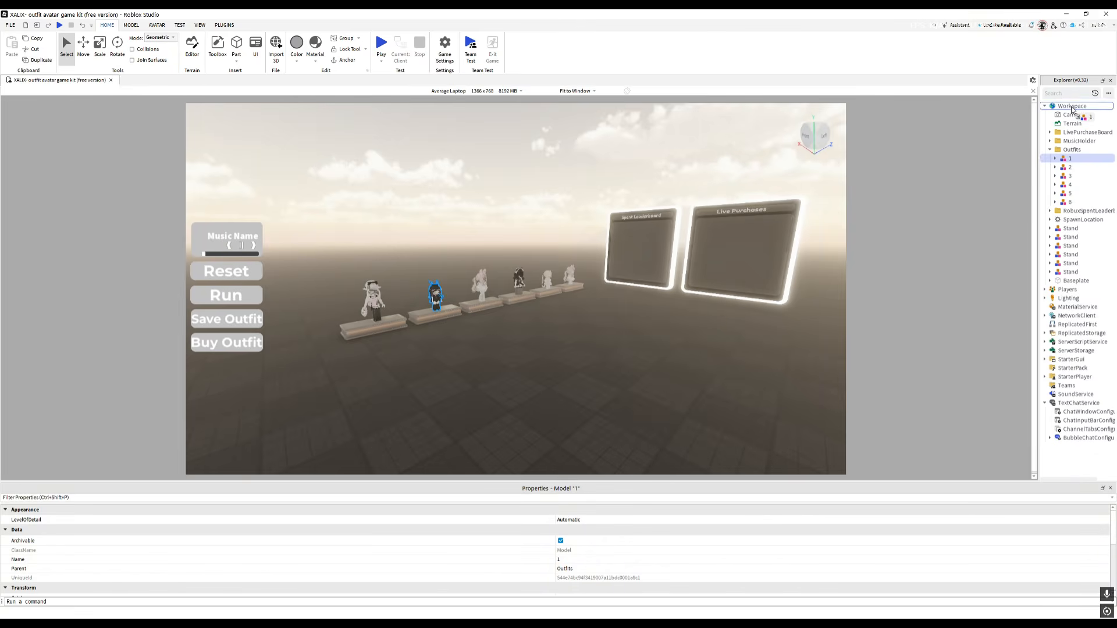
Move outfit model 1 out of the Outfits folder directly into Workspace and start a play test.
left_click(878, 259)
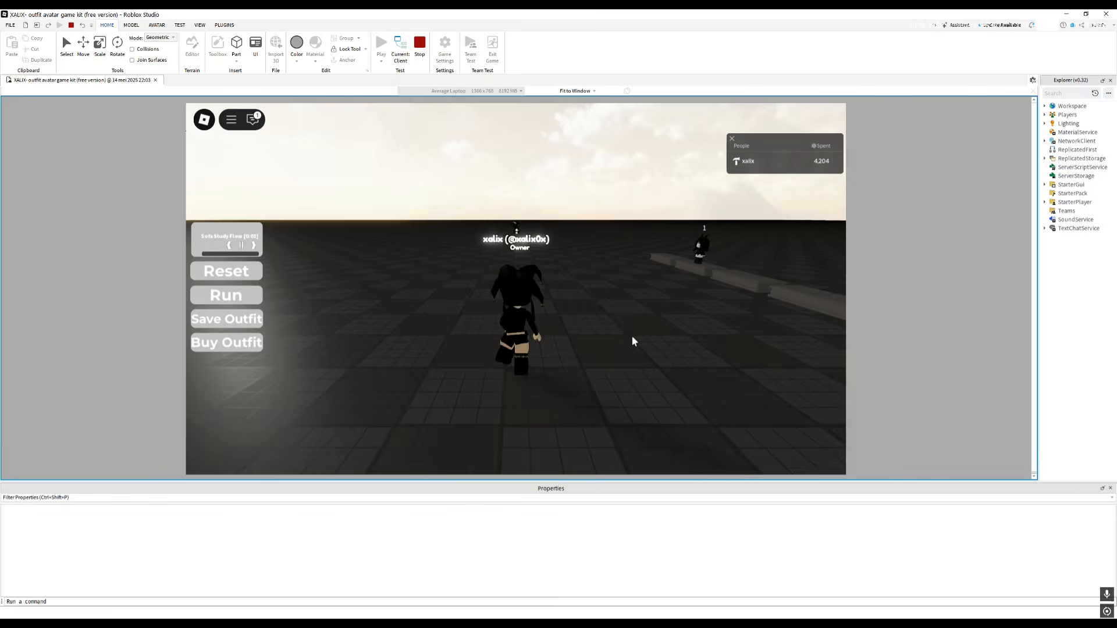
key("w")
right_click_drag(634, 341, 634, 341)
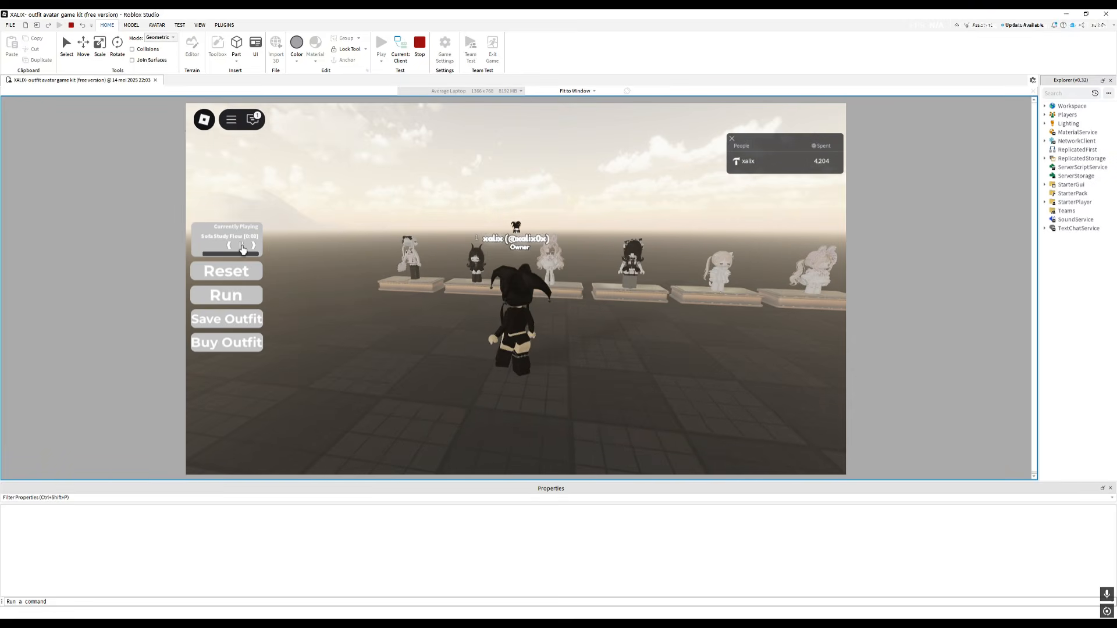
Pause the music and walk the avatar to outfit 1's stand to check whether it offers an interaction prompt.
left_click(242, 245)
key("w")
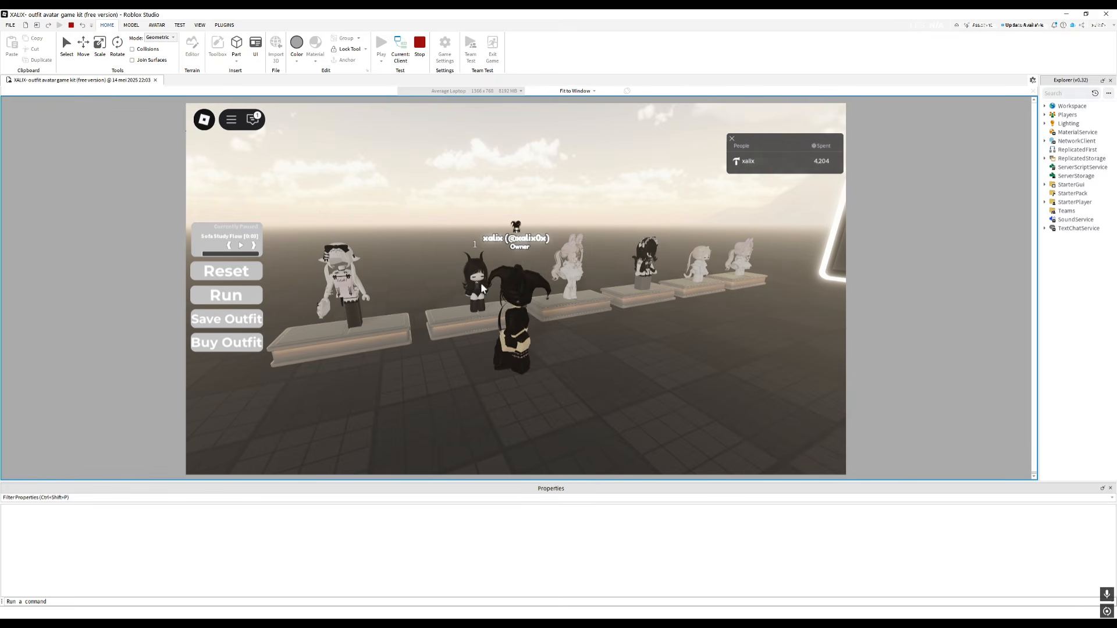
key("w")
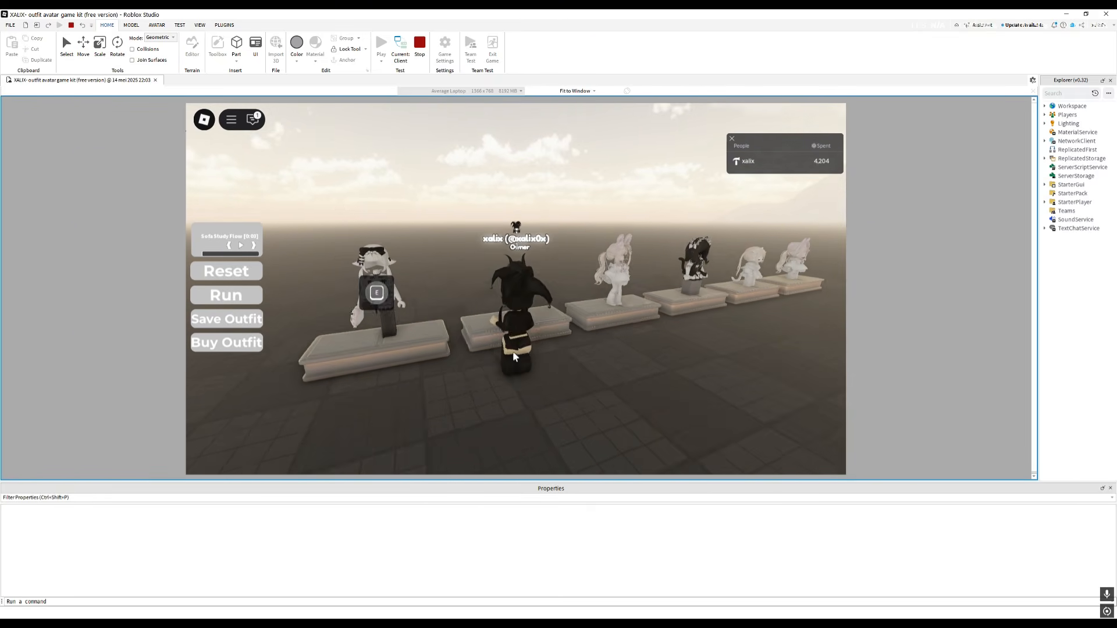
key("d")
key("a")
key("d")
key("a")
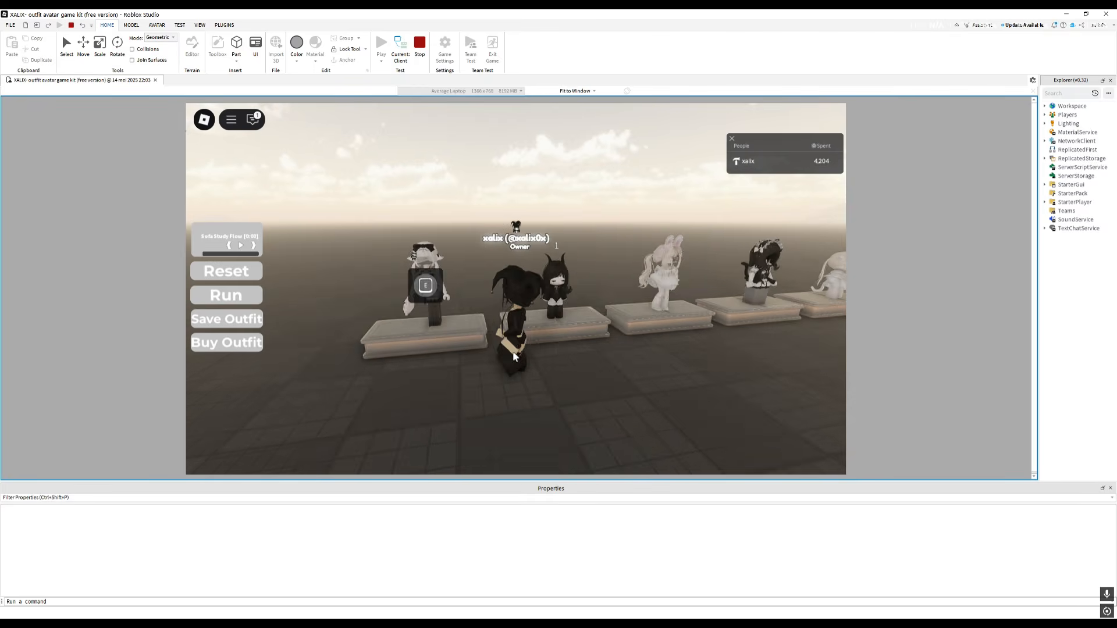
key("s")
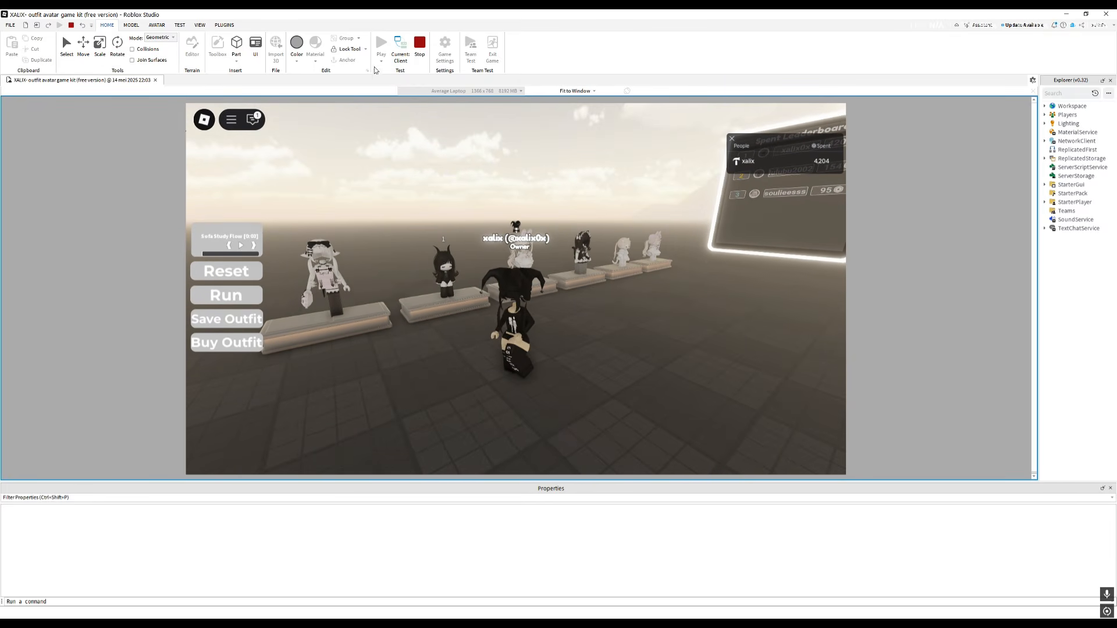
Stop the play test and move outfit model 1 from Workspace back into the Outfits folder.
left_click(420, 45)
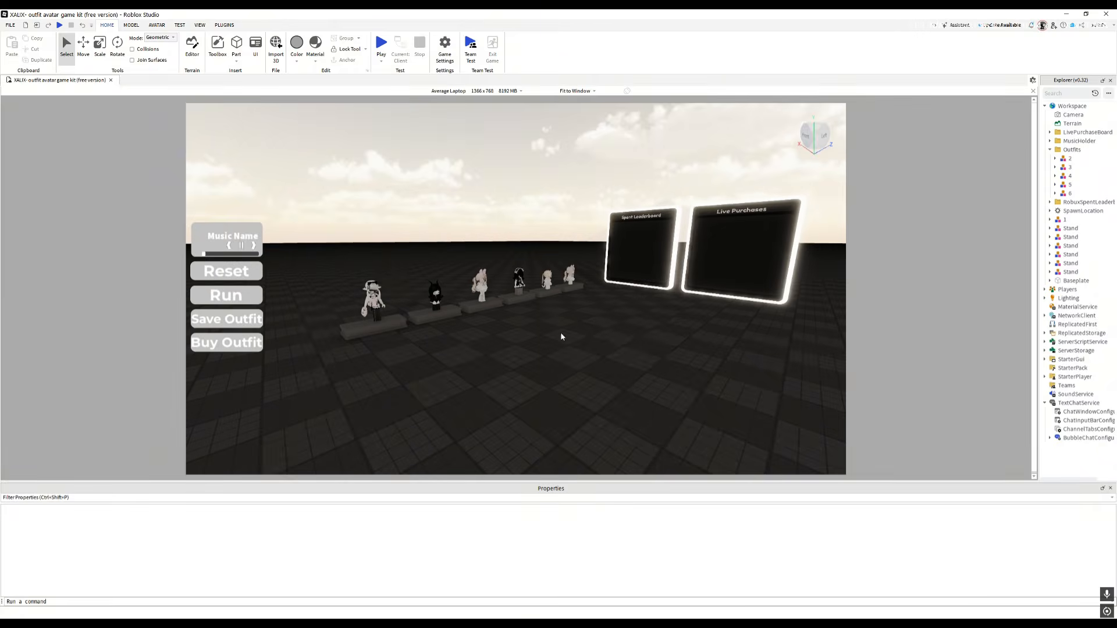
left_click_drag(1076, 221, 1065, 151)
left_click(1065, 151)
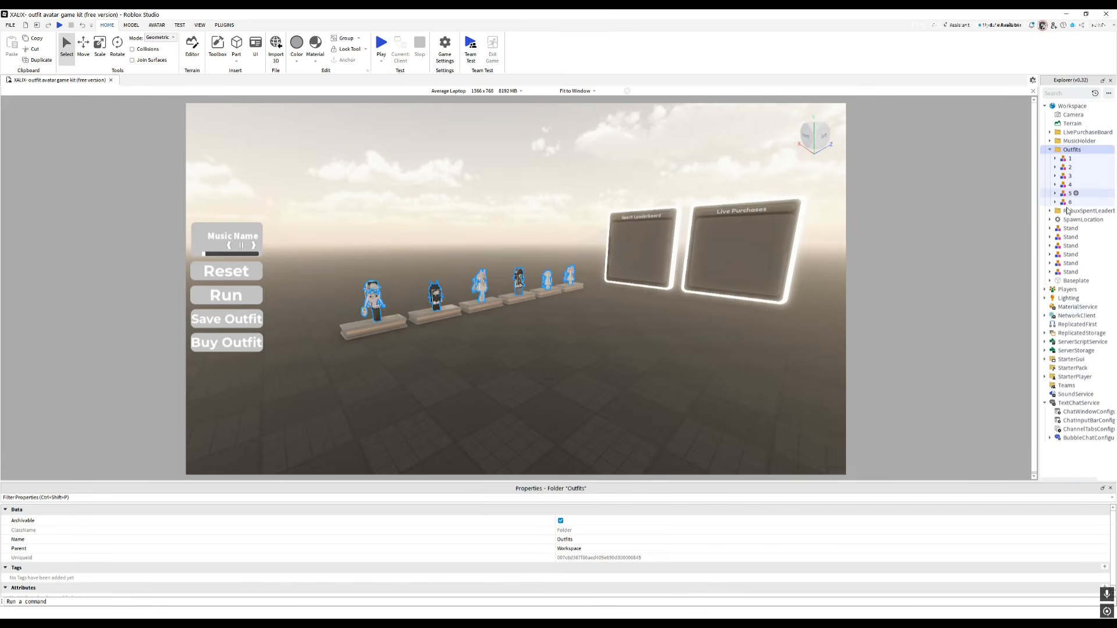
left_click(771, 398)
Collapse the Outfits folder in Workspace and review the place's saving and publishing commands.
right_click_drag(771, 397, 774, 394)
key("w")
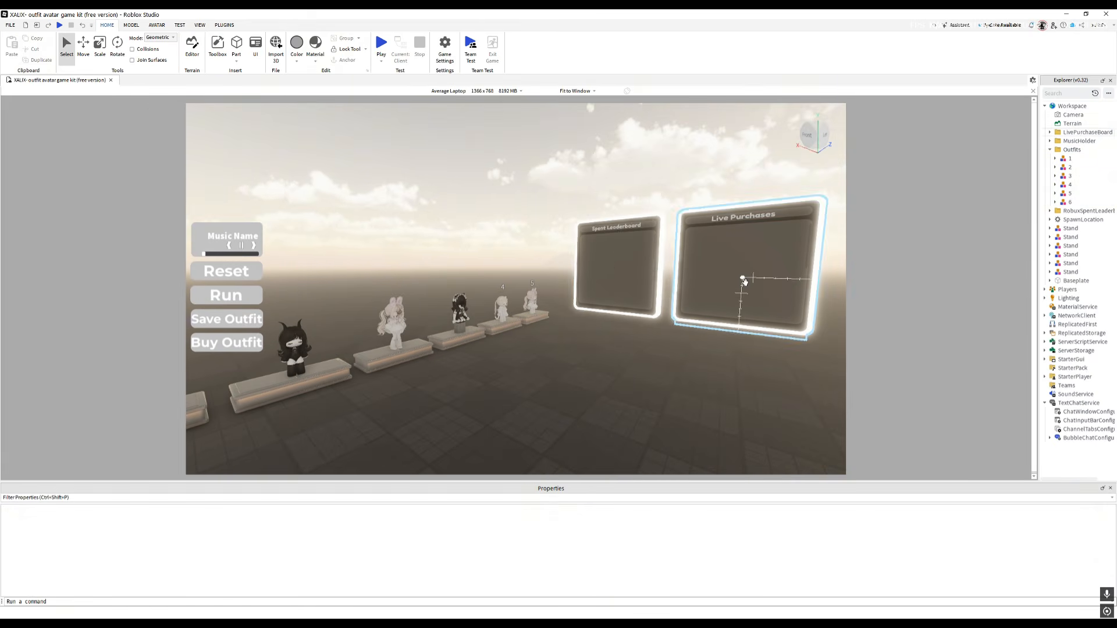
key("s")
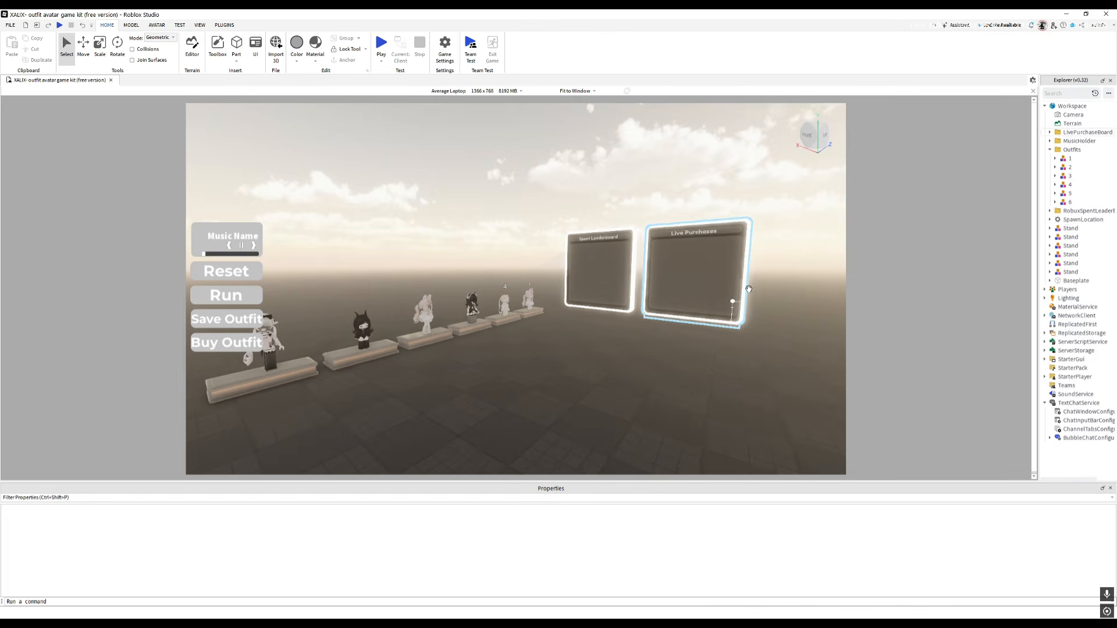
left_click(1051, 151)
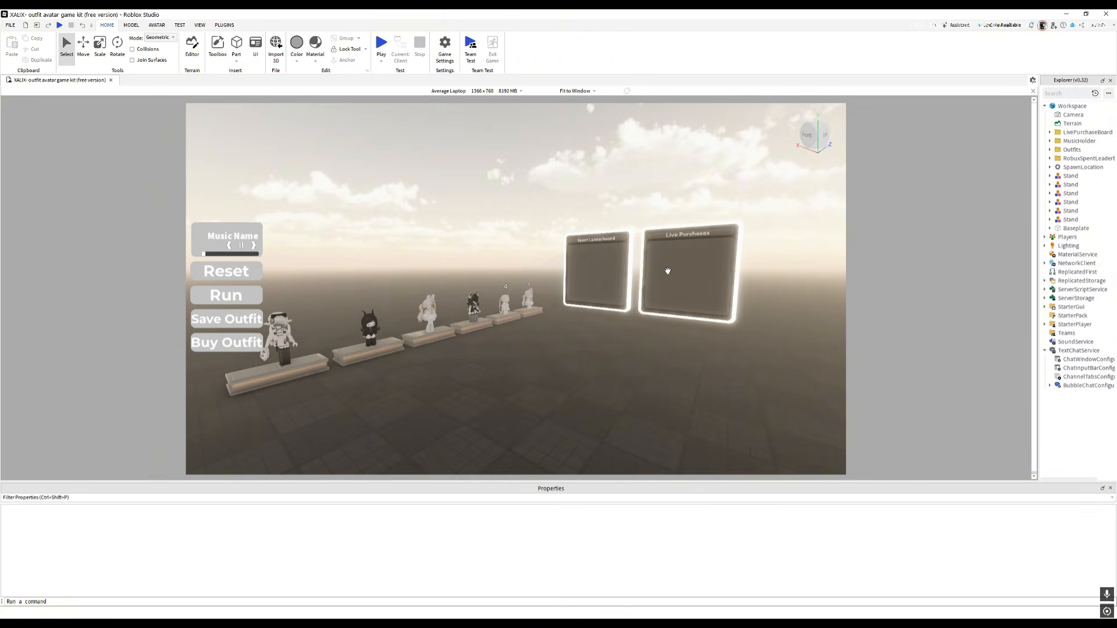
key("w")
right_click_drag(561, 356, 562, 357)
key("s")
key("w")
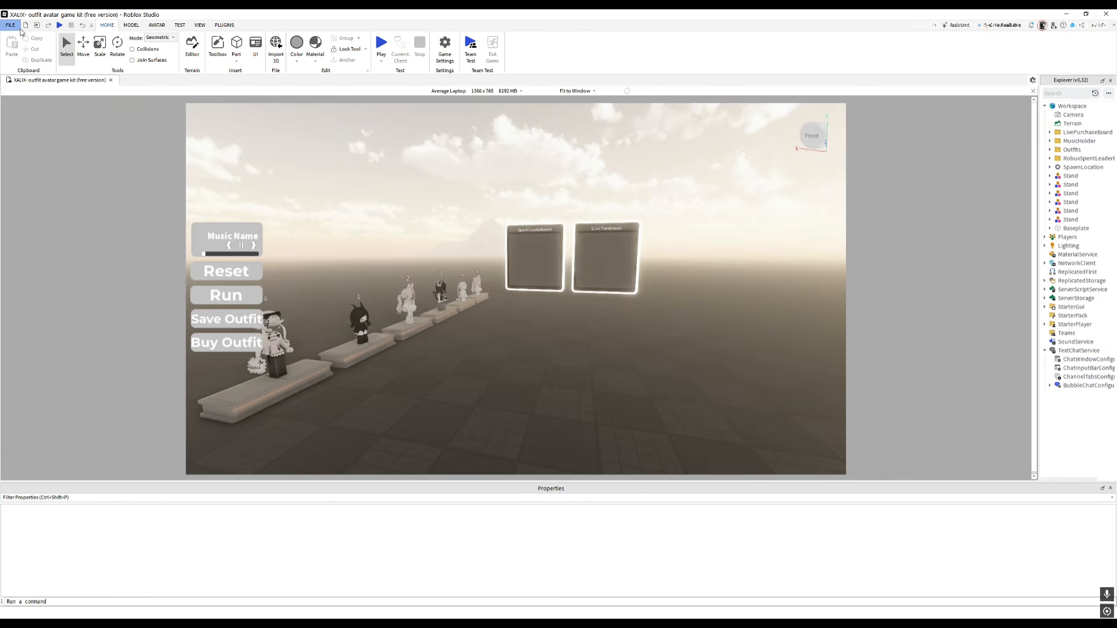
left_click(11, 24)
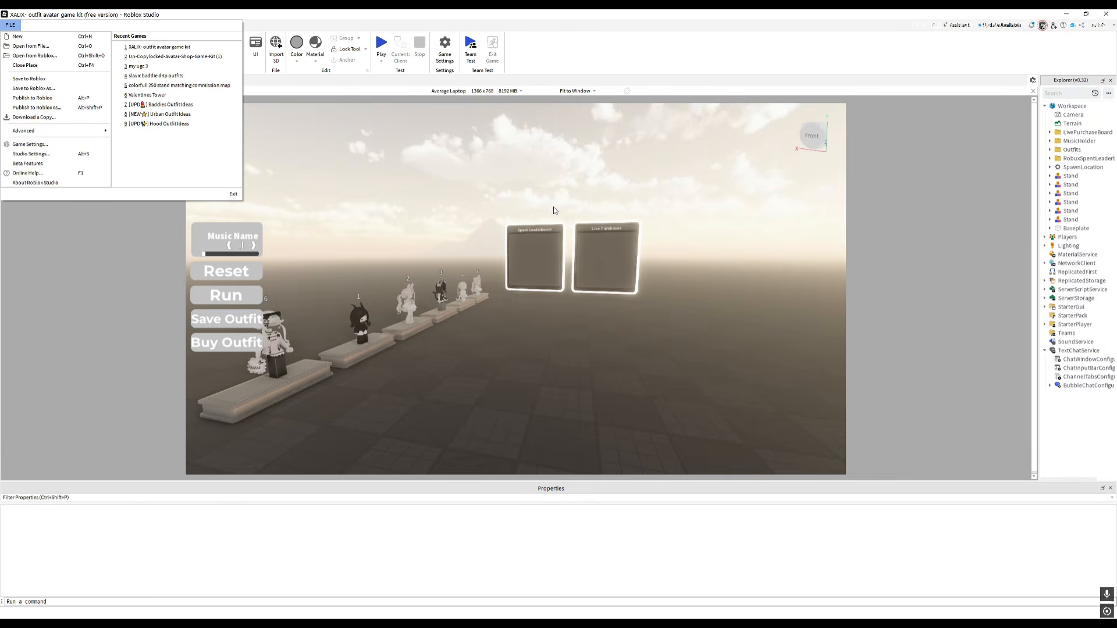
left_click(642, 326)
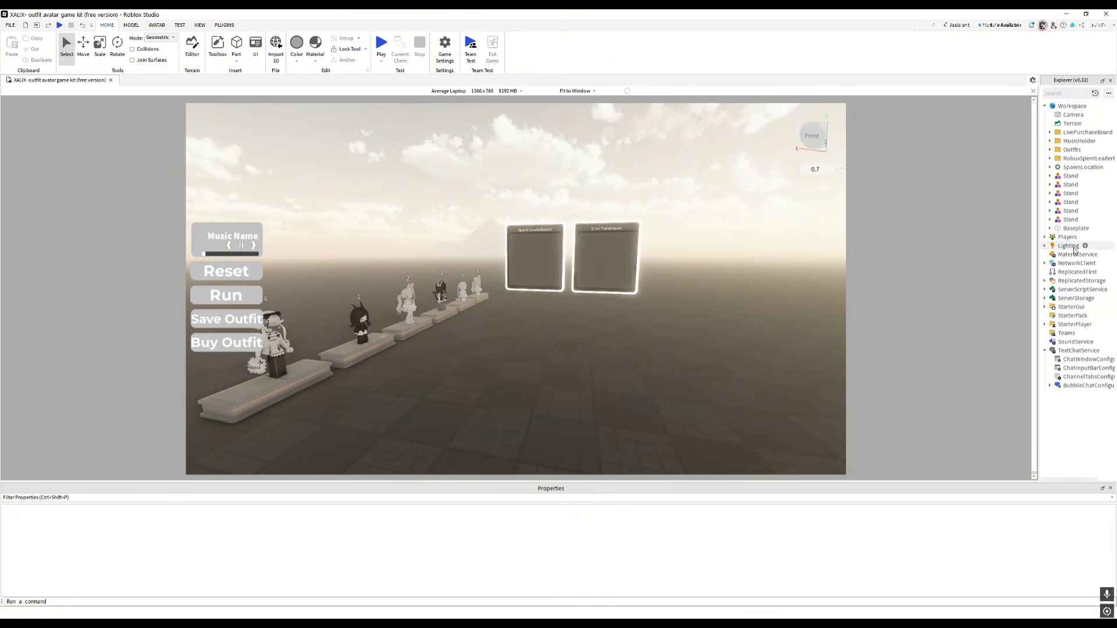
Expand ReplicatedStorage in the kit's object tree and create a new baseplate place.
left_click(1045, 281)
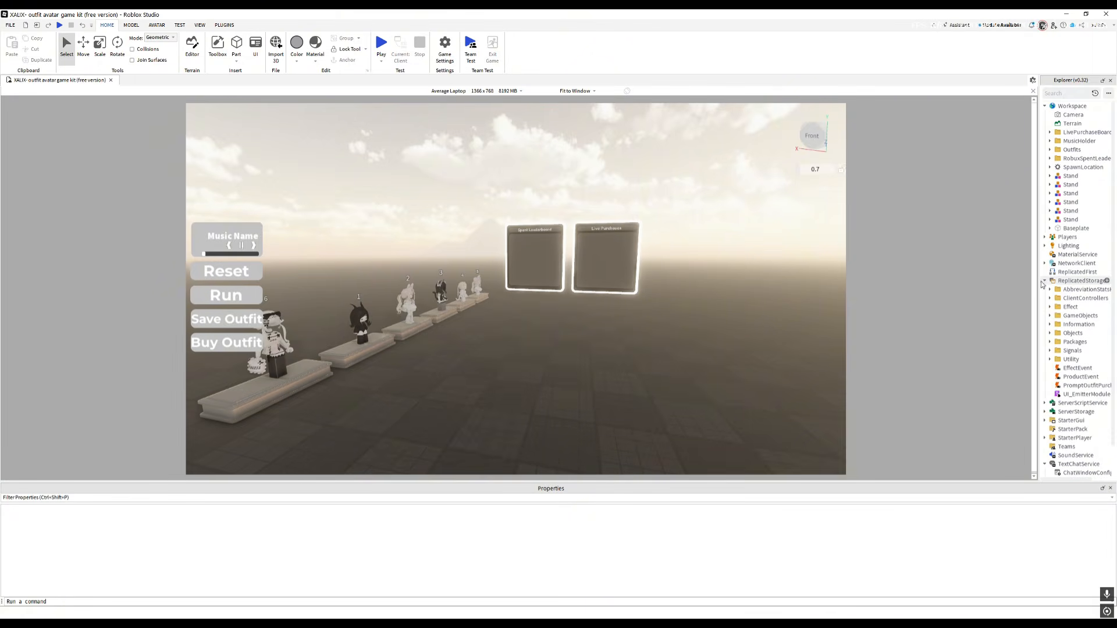
right_click_drag(769, 263, 764, 265)
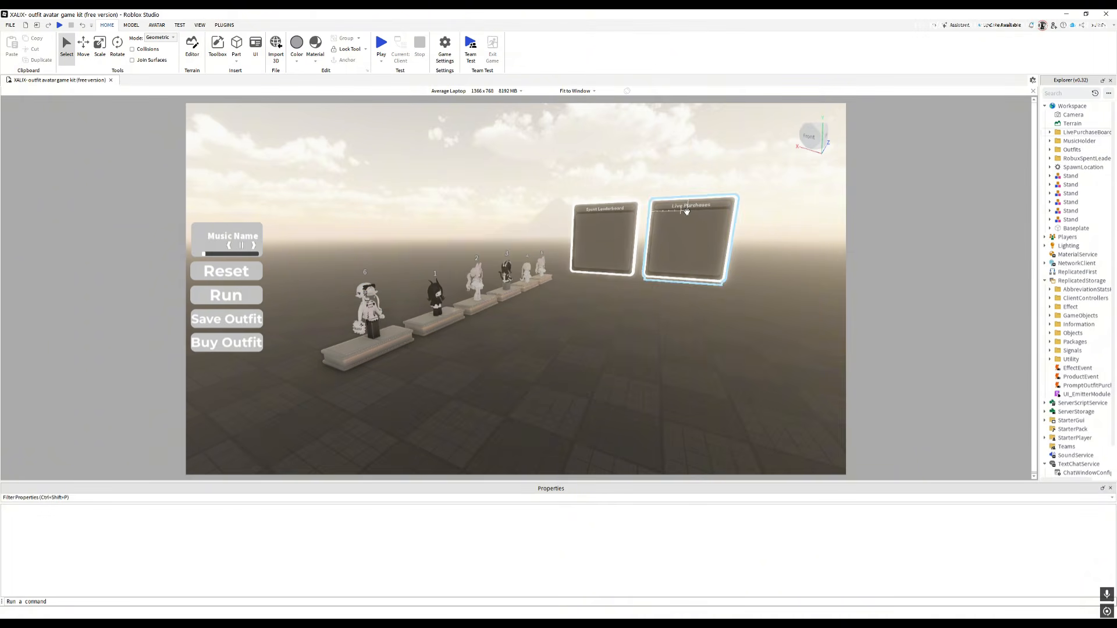
right_click_drag(553, 311, 483, 299)
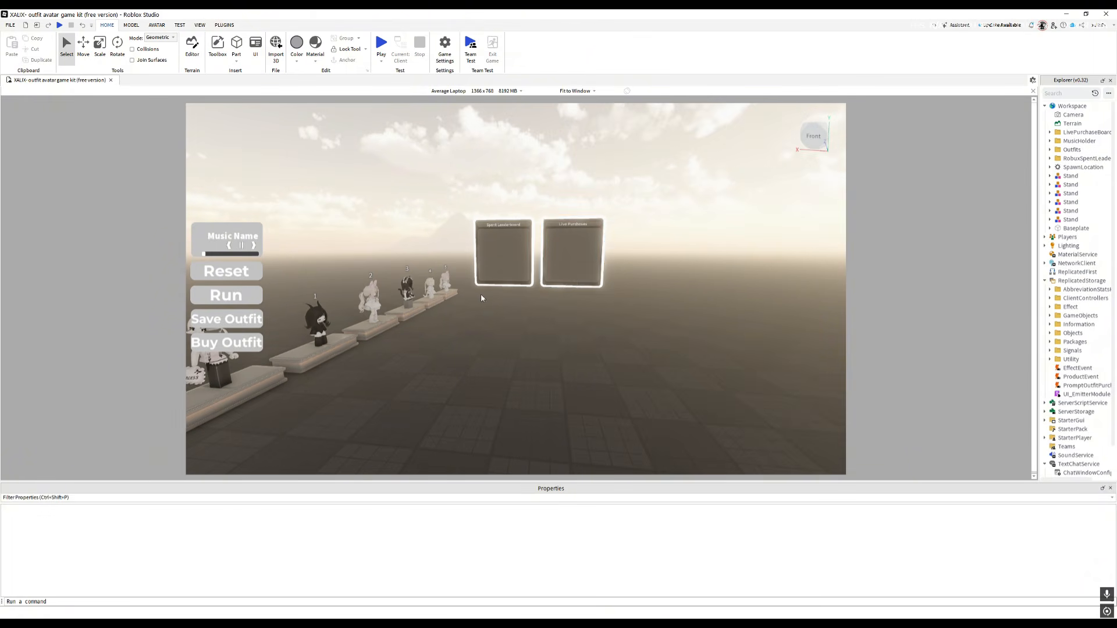
right_click_drag(579, 271, 672, 271)
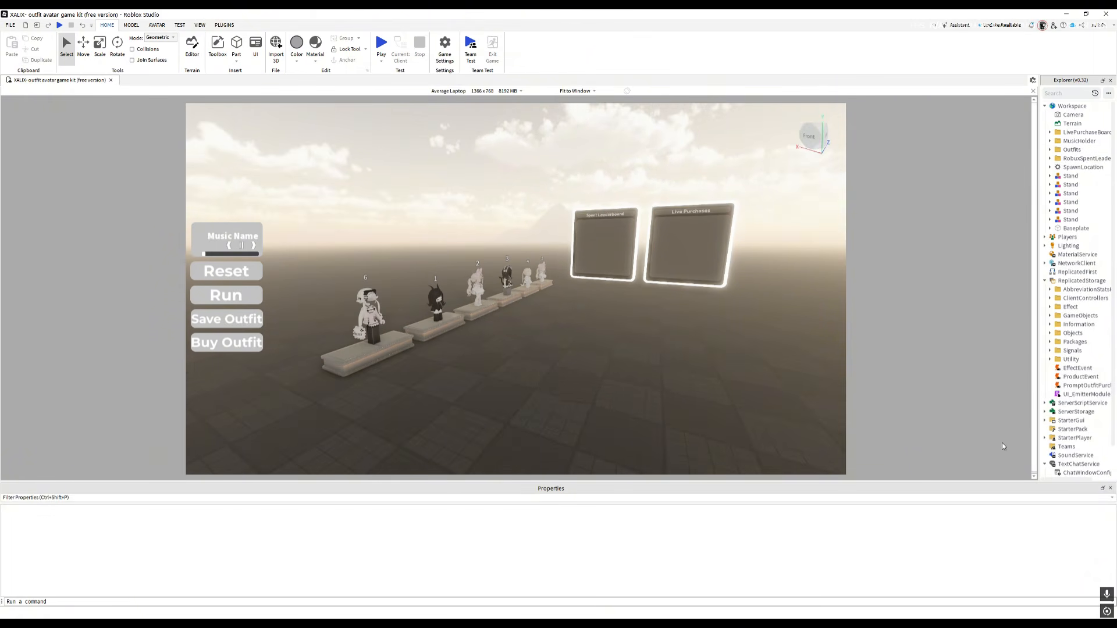
left_click(10, 24)
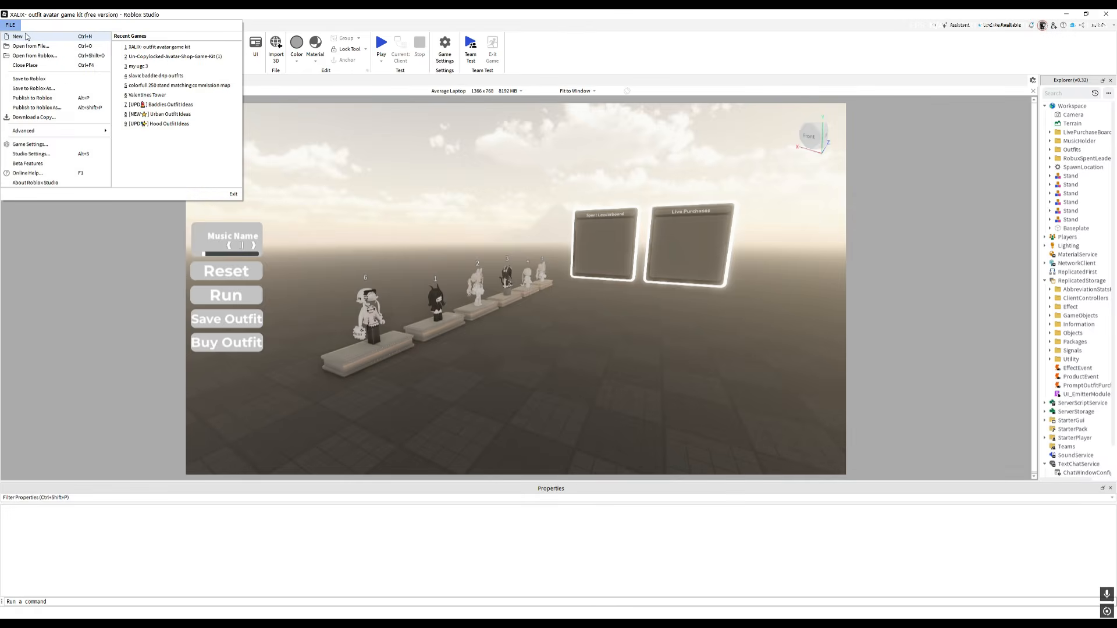
left_click(19, 36)
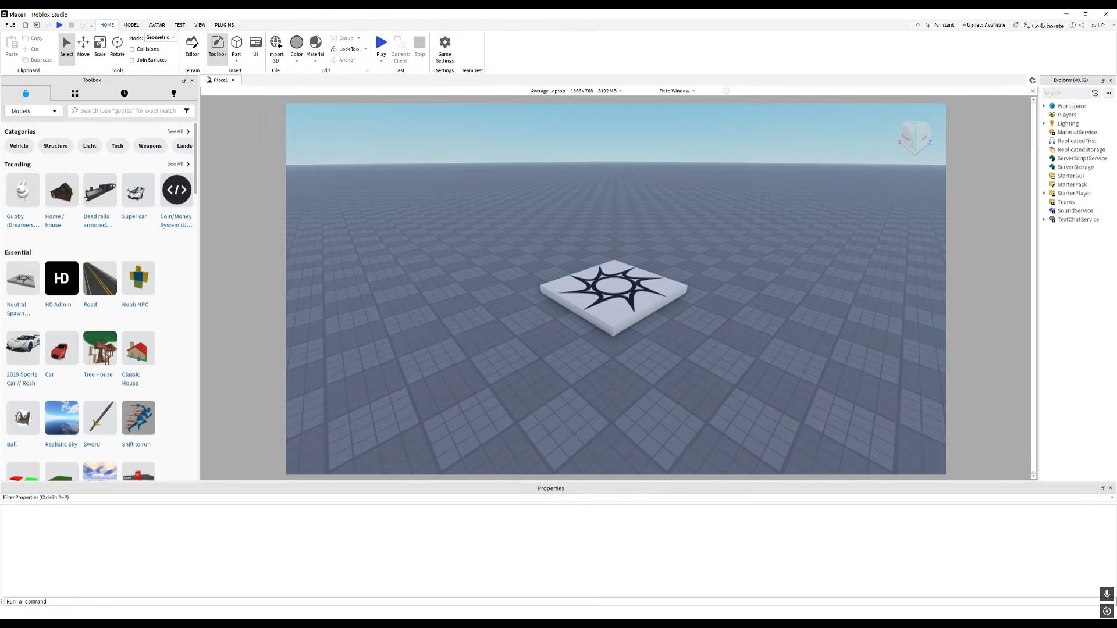
Return to the outfit kit place and copy everything inside ReplicatedStorage, from the AbbreviationStatsHandler folder through UI_EmitterModule.
mouse_move(285, 617)
left_click(262, 603)
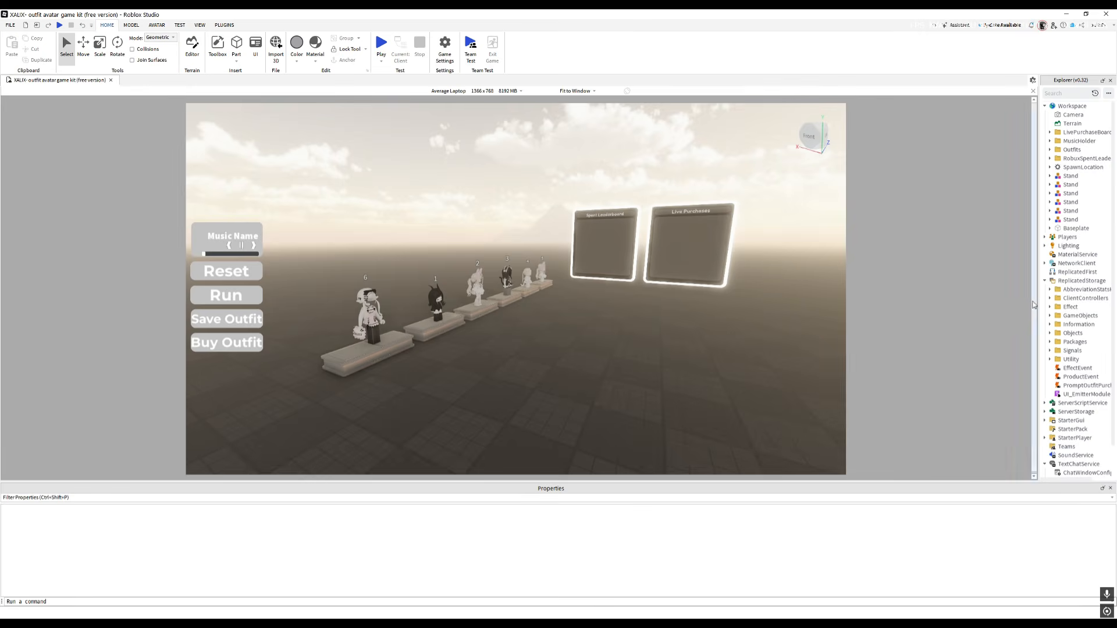
scroll(1073, 290, "down", 2)
left_click(1061, 255)
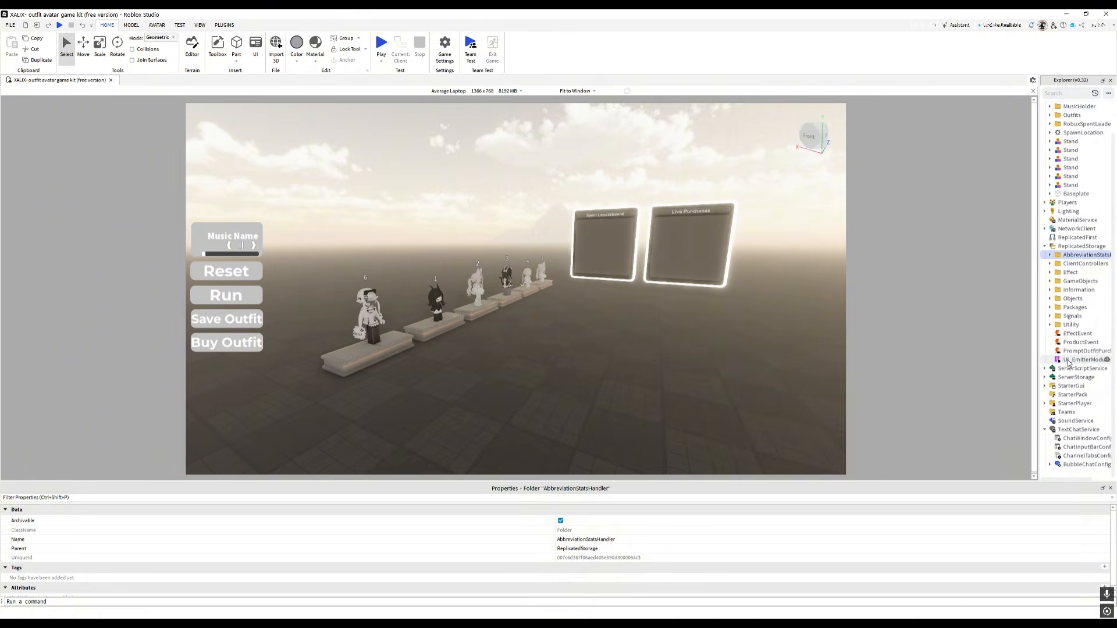
left_click(1068, 359, "shift")
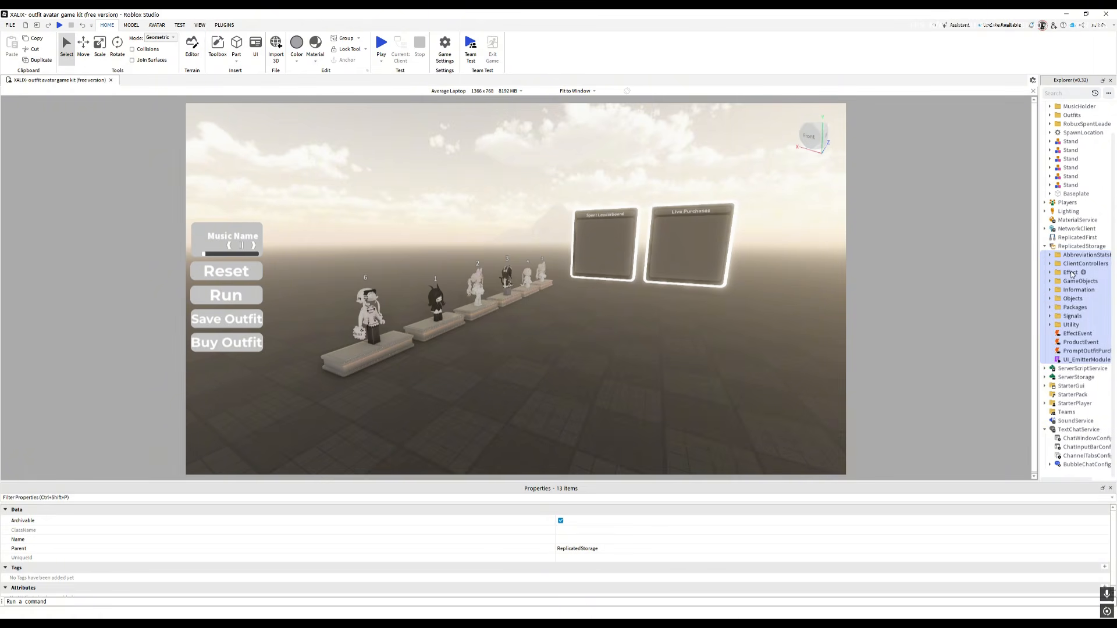
key("ctrl+c")
right_click(1061, 356)
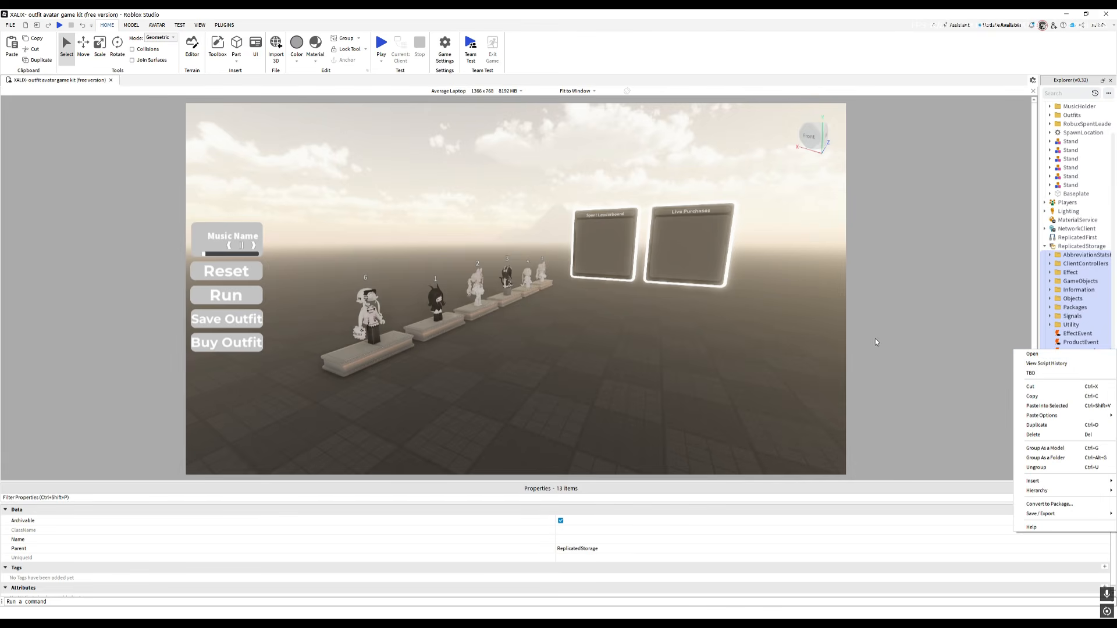
Switch to the new Place1 window and paste the copied folders, events and module into its ReplicatedStorage.
left_click(286, 624)
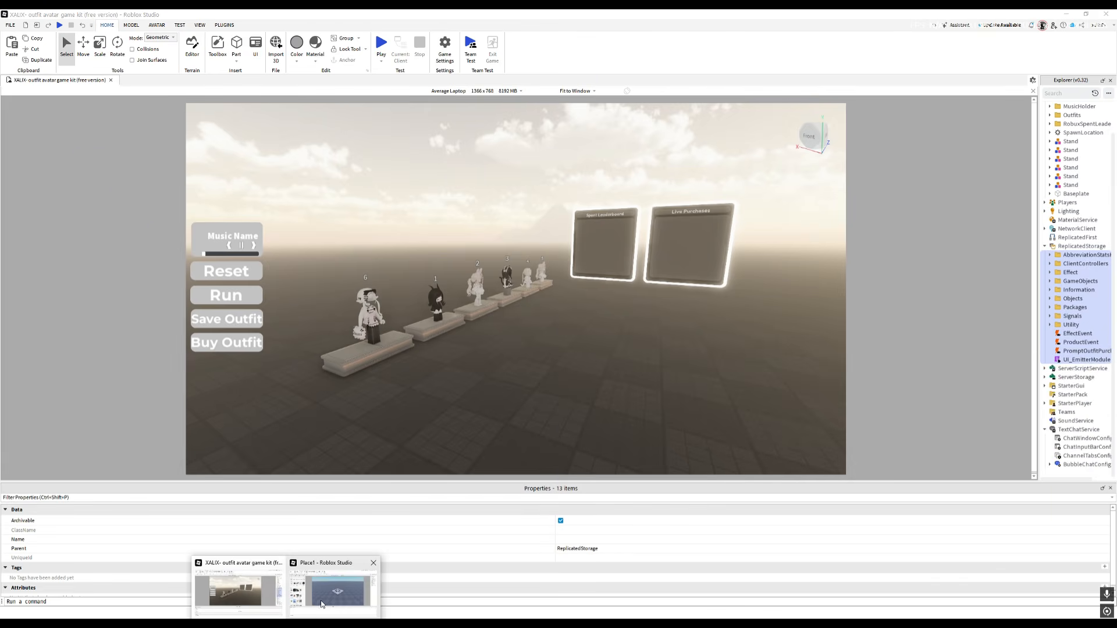
left_click(326, 600)
left_click(1079, 150)
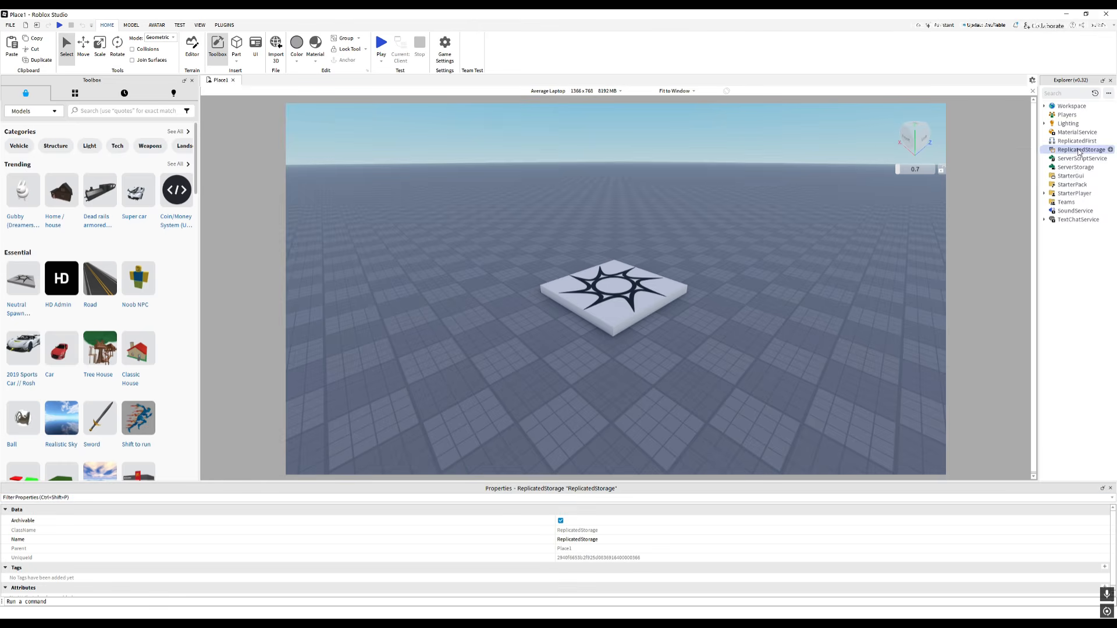
right_click(1080, 151)
left_click(1041, 154)
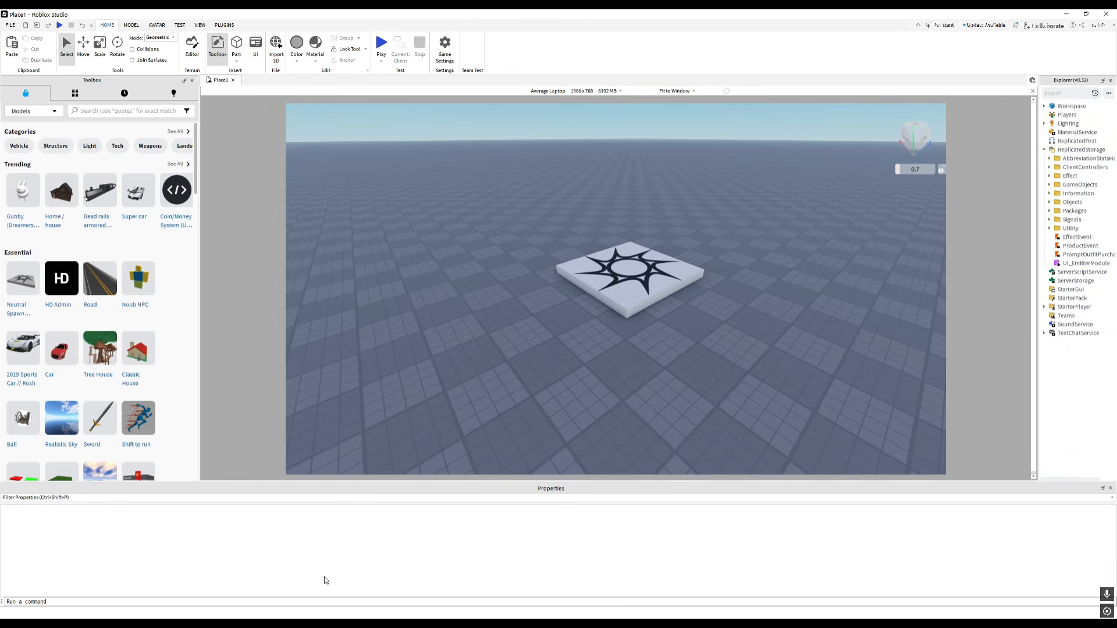
Back in the outfit kit place, expand ServerScriptService, ServerStorage, StarterGui and StarterPlayer with StarterPlayerScripts to review what else must be copied.
left_click(268, 594)
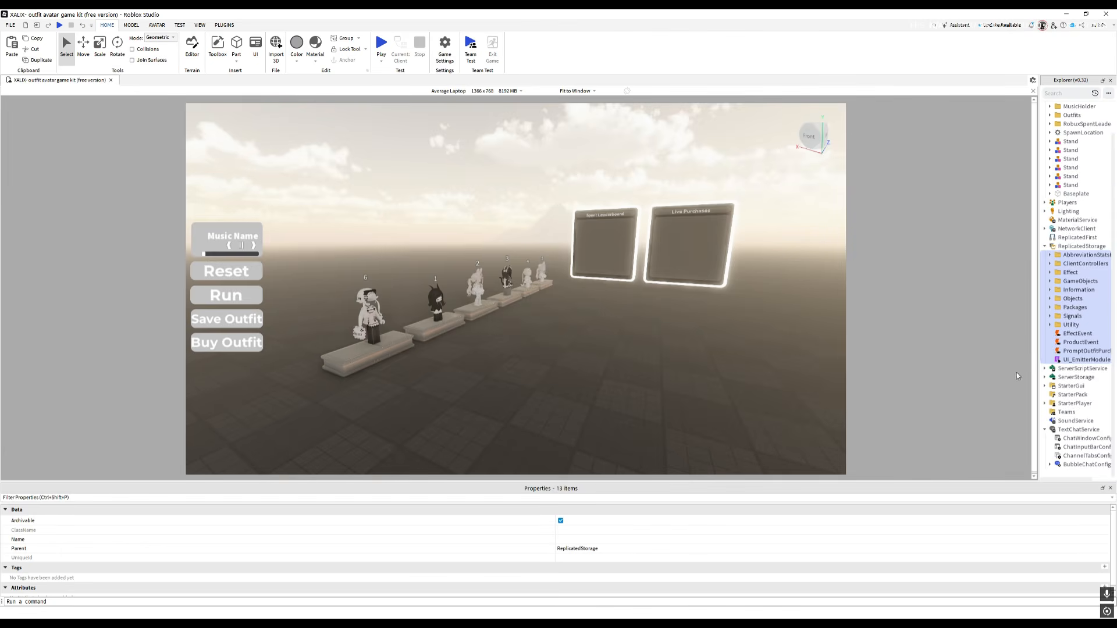
left_click(1045, 368)
scroll(1051, 414, "down", 2)
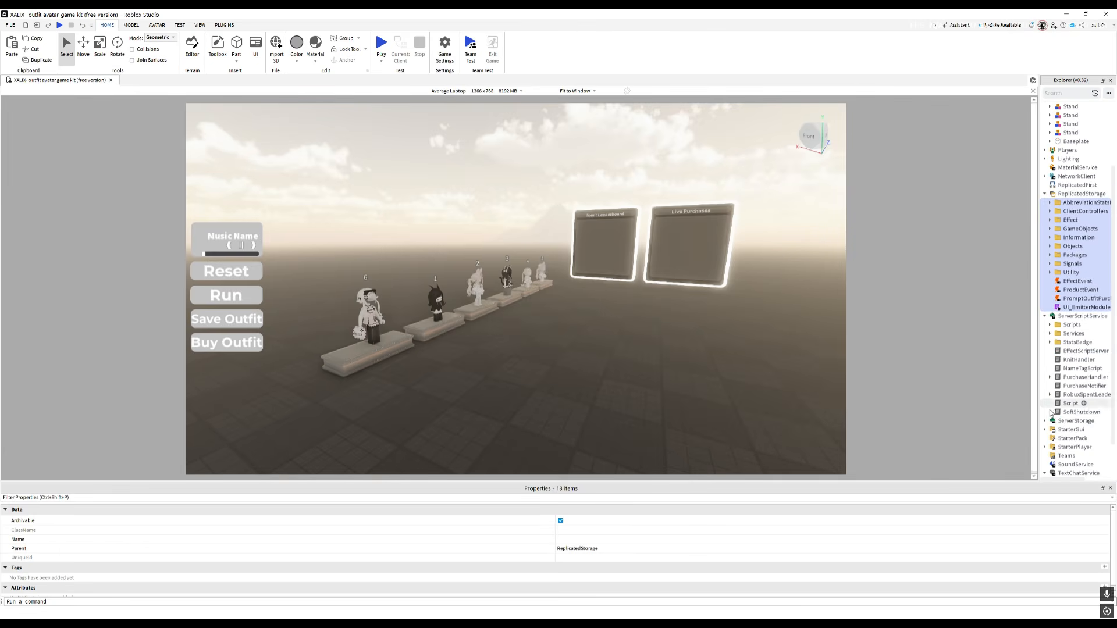
left_click(1045, 421)
scroll(1047, 421, "down", 2)
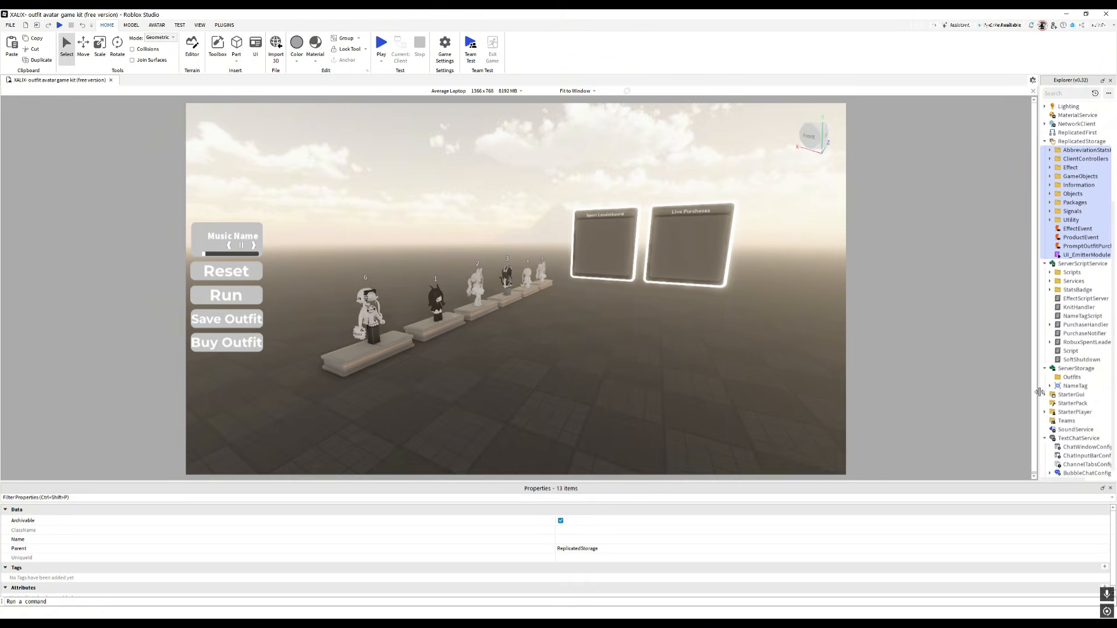
left_click(1045, 394)
scroll(1047, 402, "down", 2)
scroll(1065, 452, "down", 2)
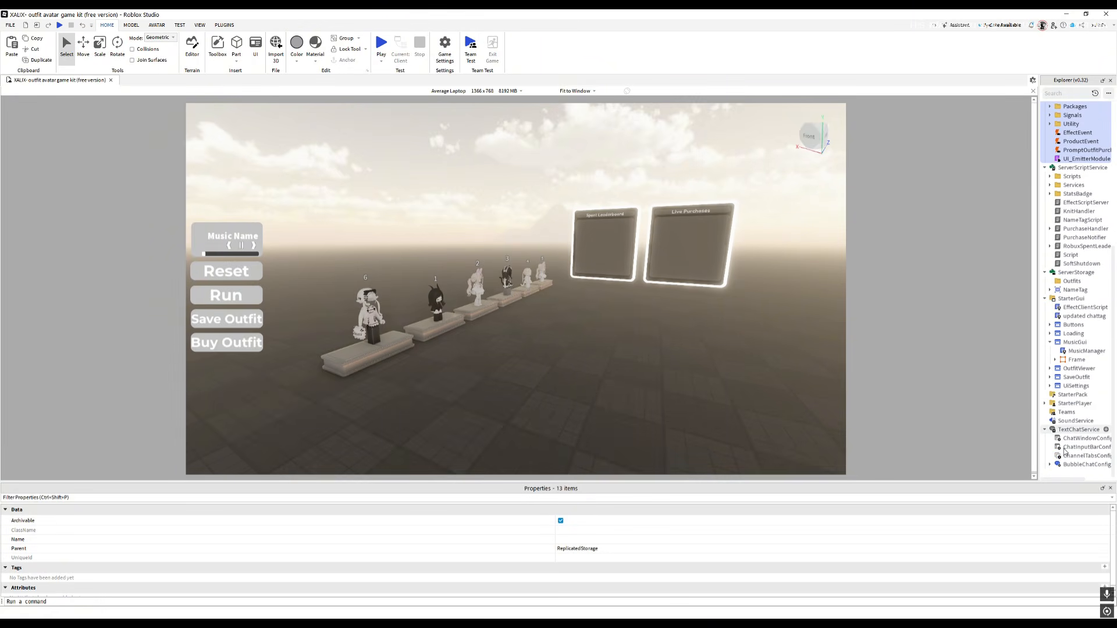
left_click(1045, 403)
left_click(1050, 421)
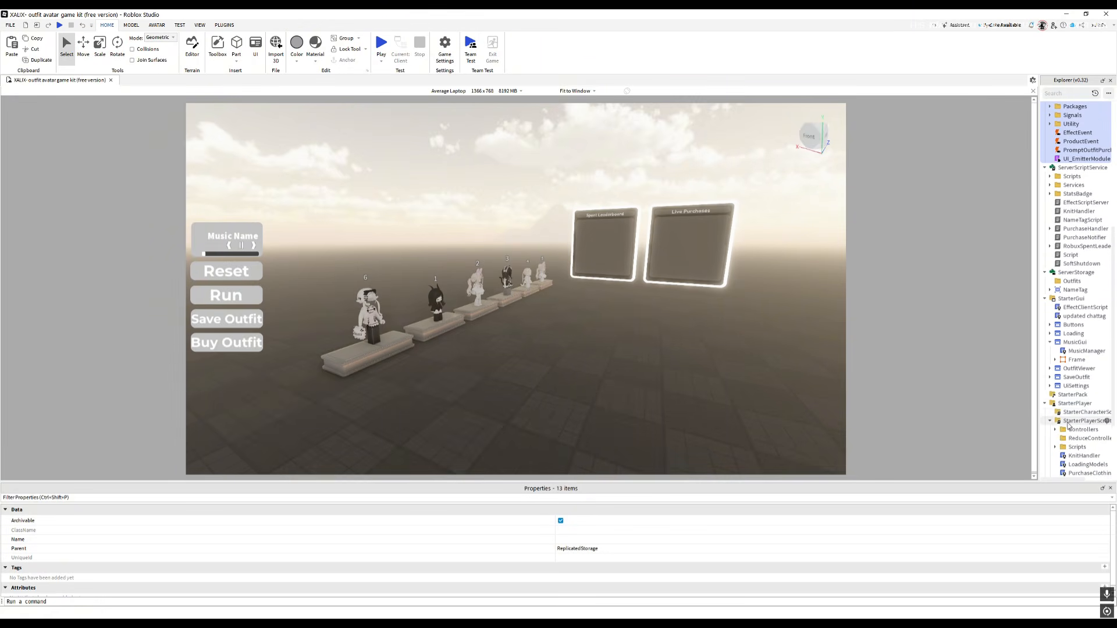
scroll(1071, 427, "down", 2)
scroll(1094, 325, "up", 10)
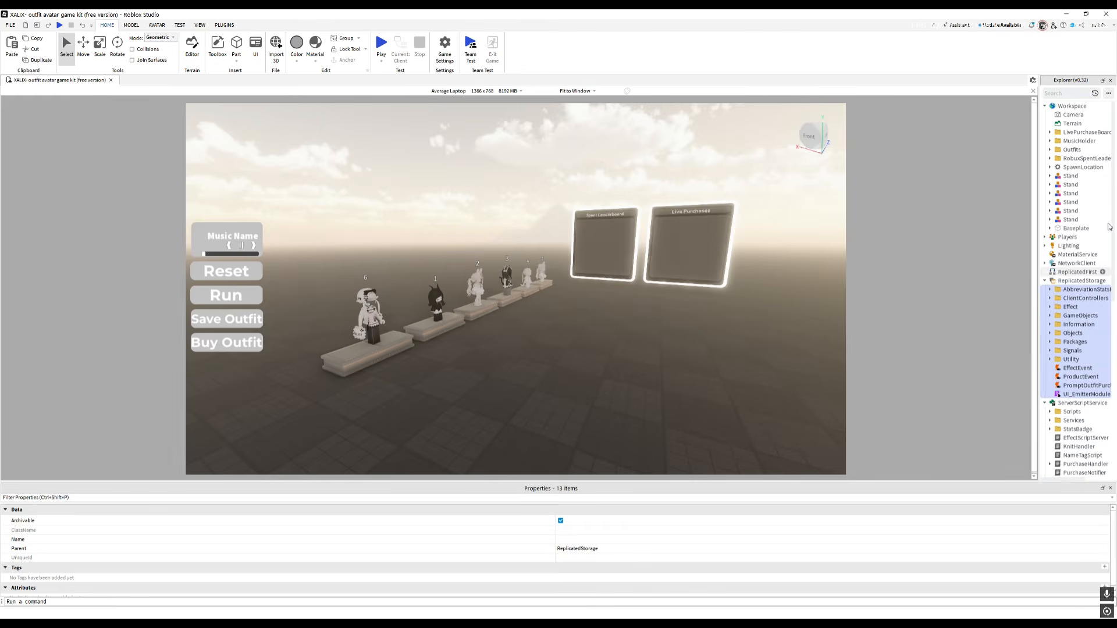
Point out the LivePurchaseBoard and MusicHolder folders in Workspace and look over the outfit stands, boards and kit scripts.
left_click(1086, 132)
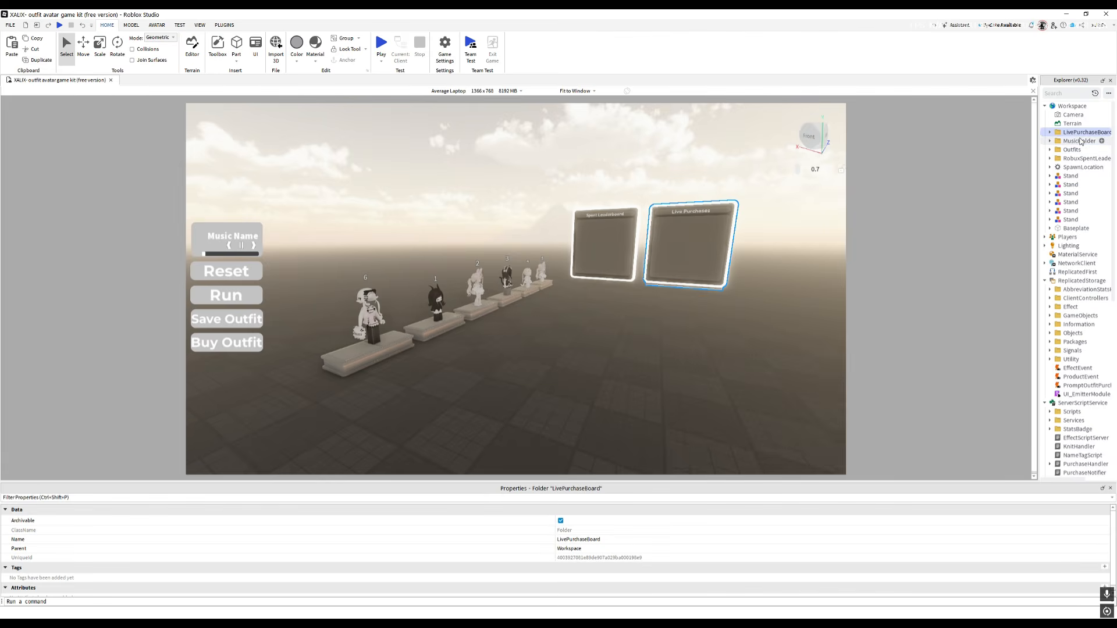
left_click(1080, 141)
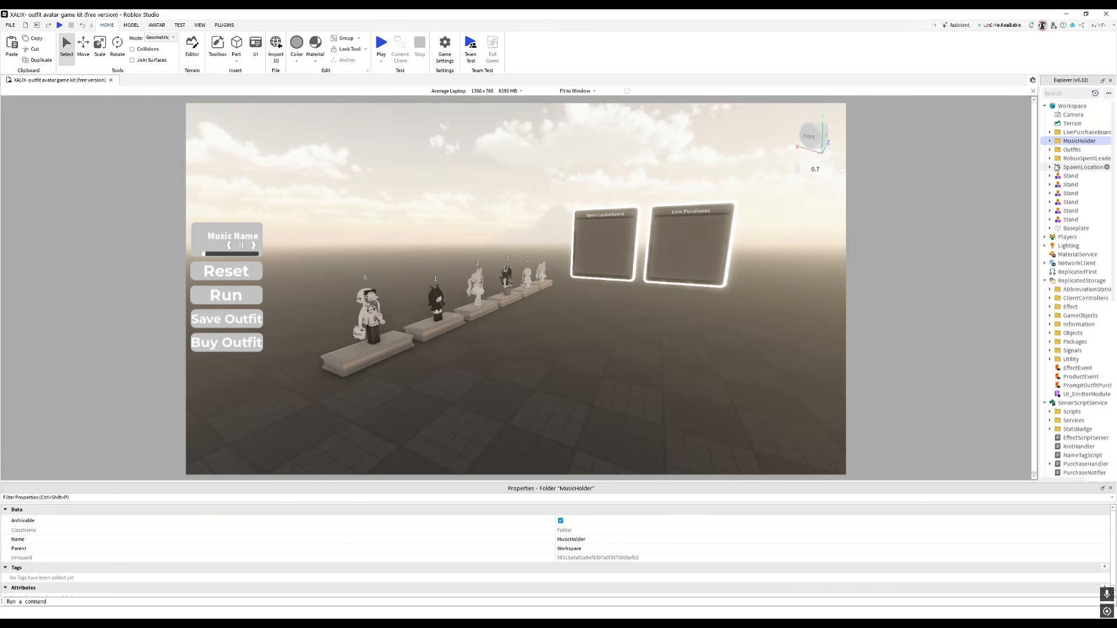
left_click(754, 280)
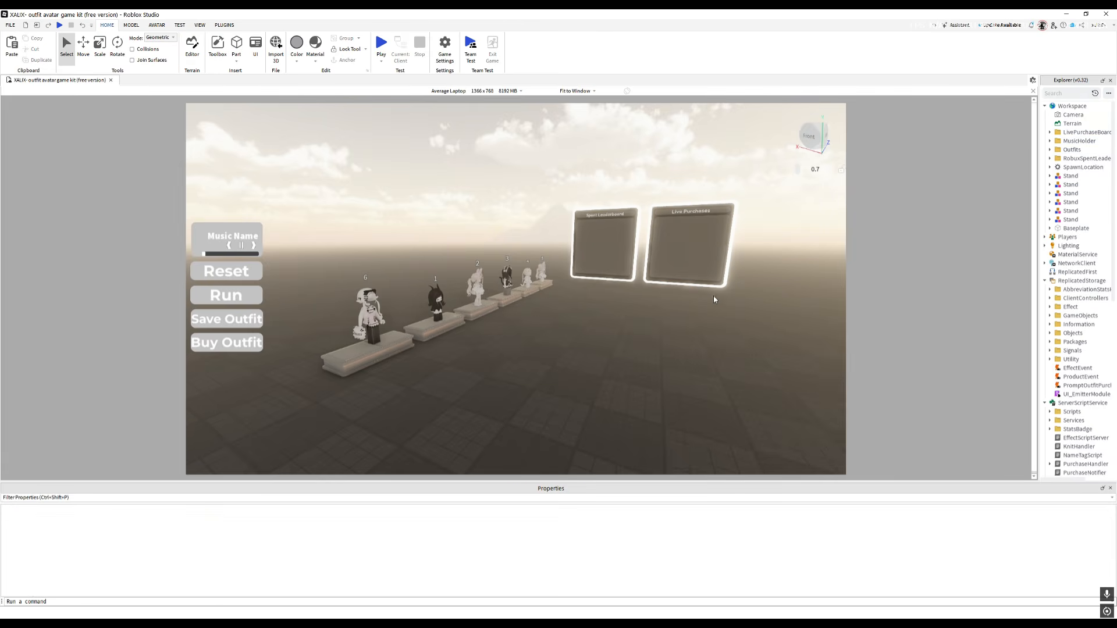
right_click_drag(703, 305, 702, 307)
key("w")
key("s")
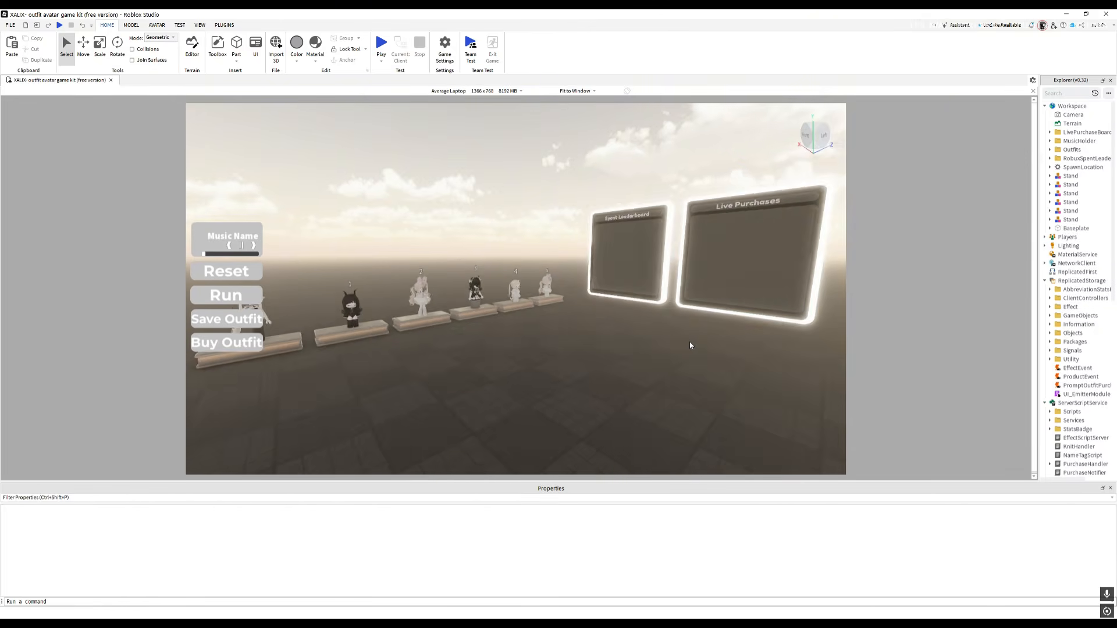
key("w")
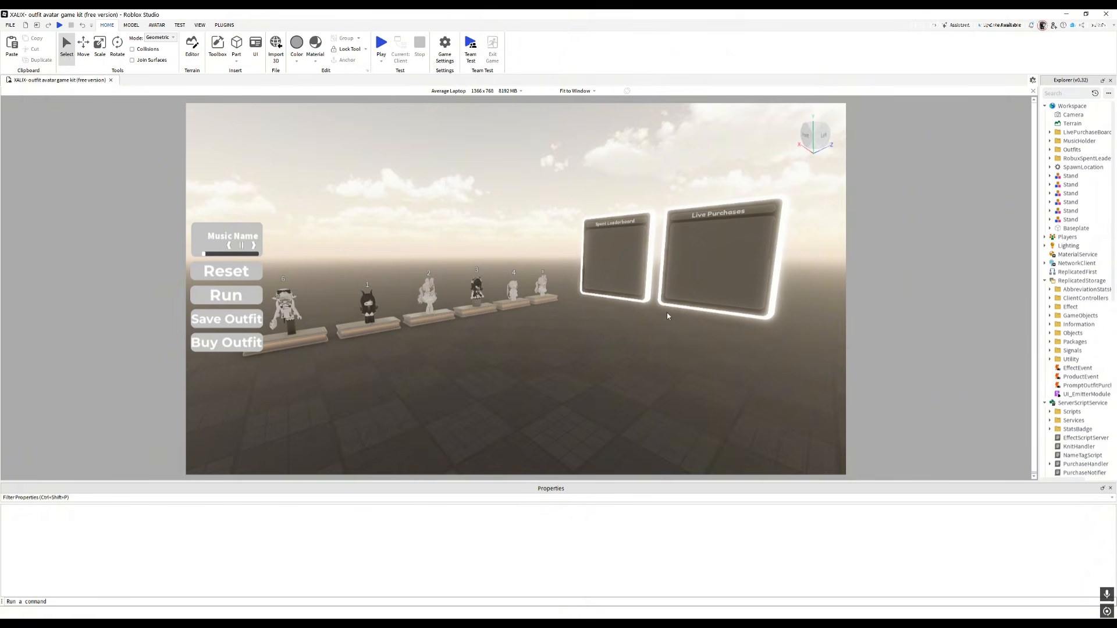
right_click_drag(600, 336, 648, 326)
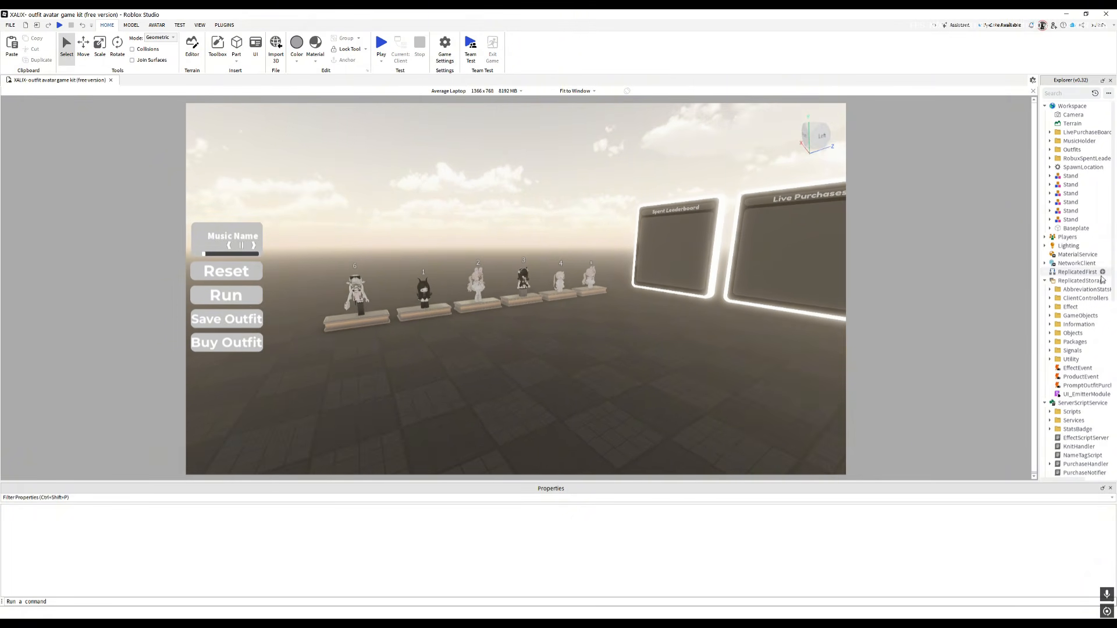
scroll(1077, 284, "down", 2)
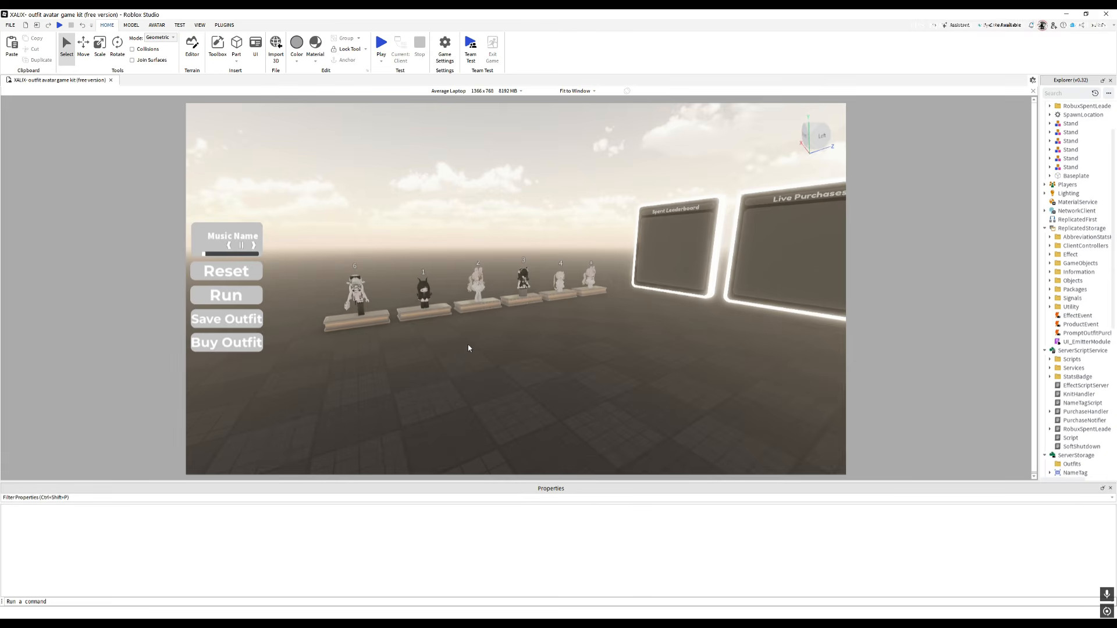
right_click_drag(632, 330, 631, 326)
Open the Outfits Importer plugin, load the signed-in account, and import all of its outfits as R15 models.
left_click(224, 25)
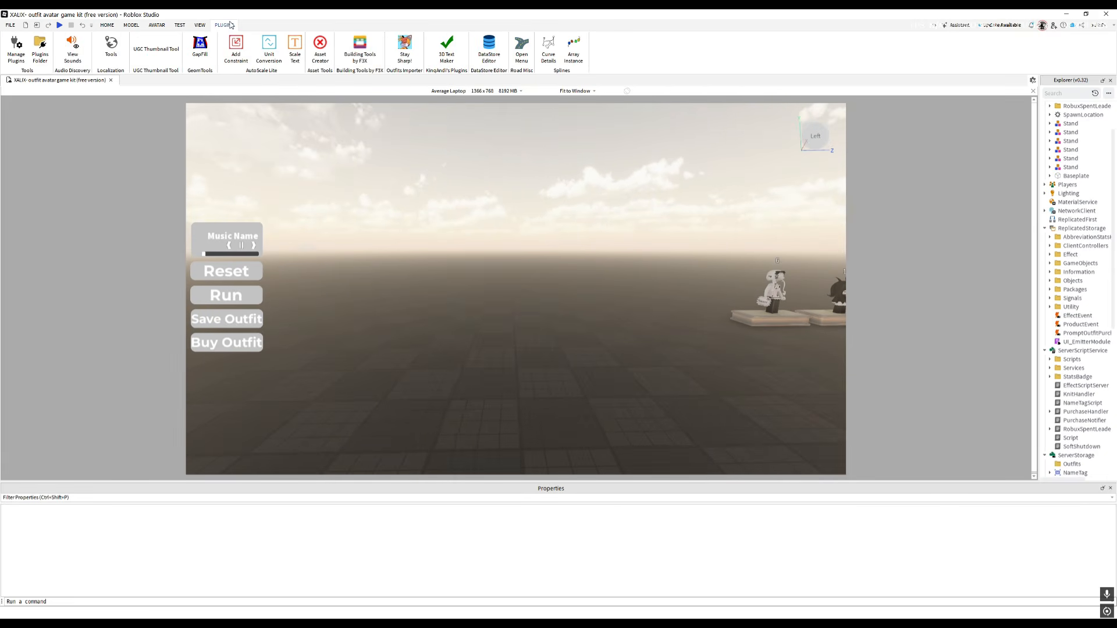
left_click(404, 46)
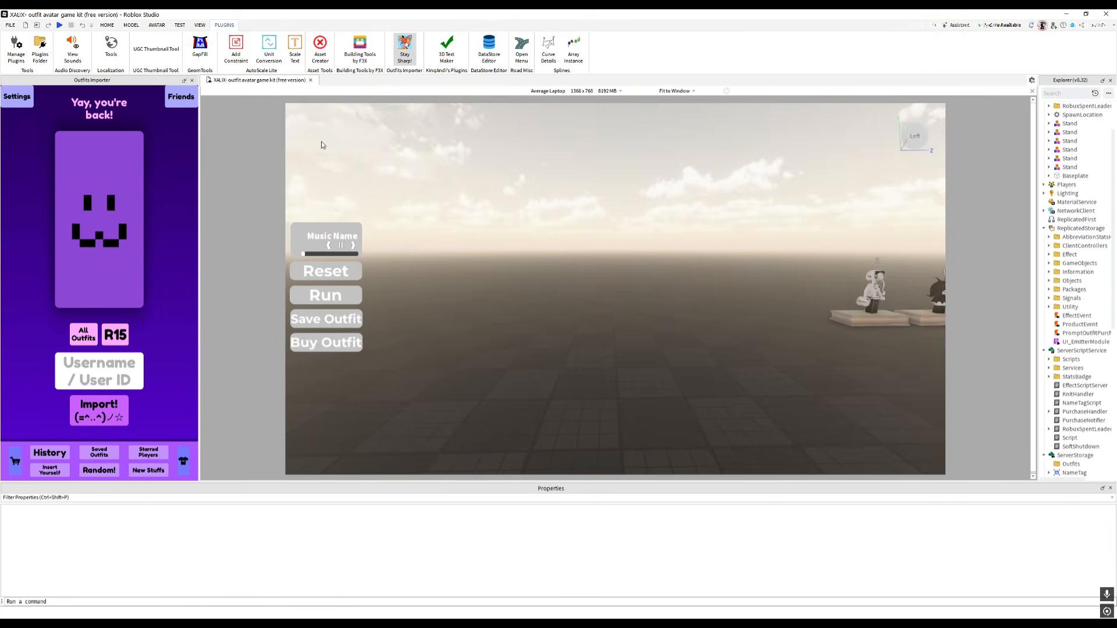
right_click_drag(677, 336, 682, 331)
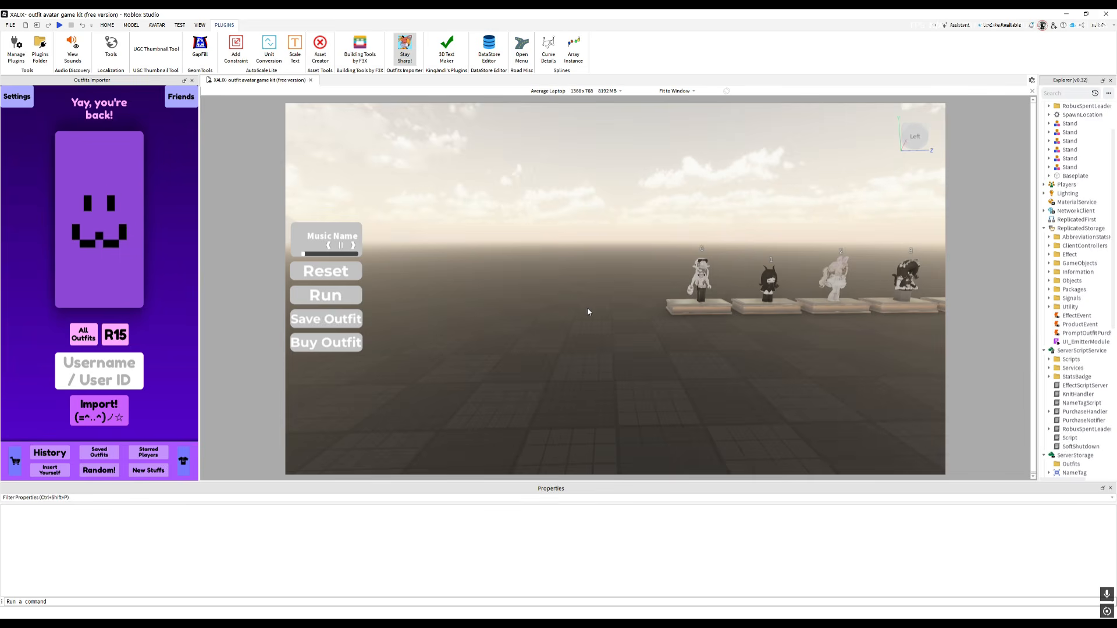
left_click(49, 471)
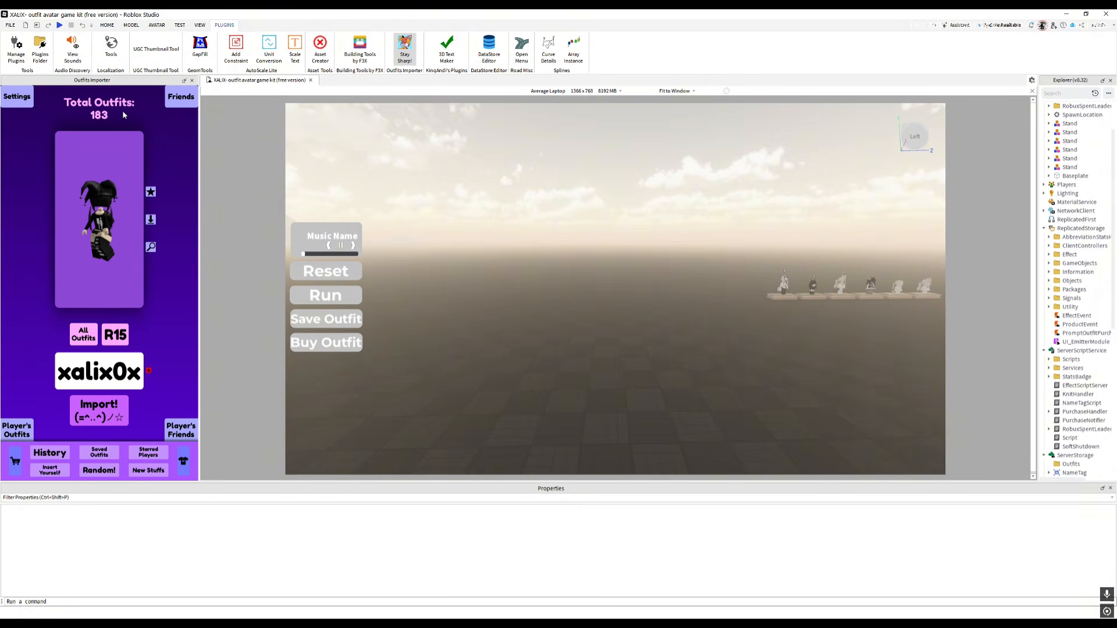
left_click(99, 410)
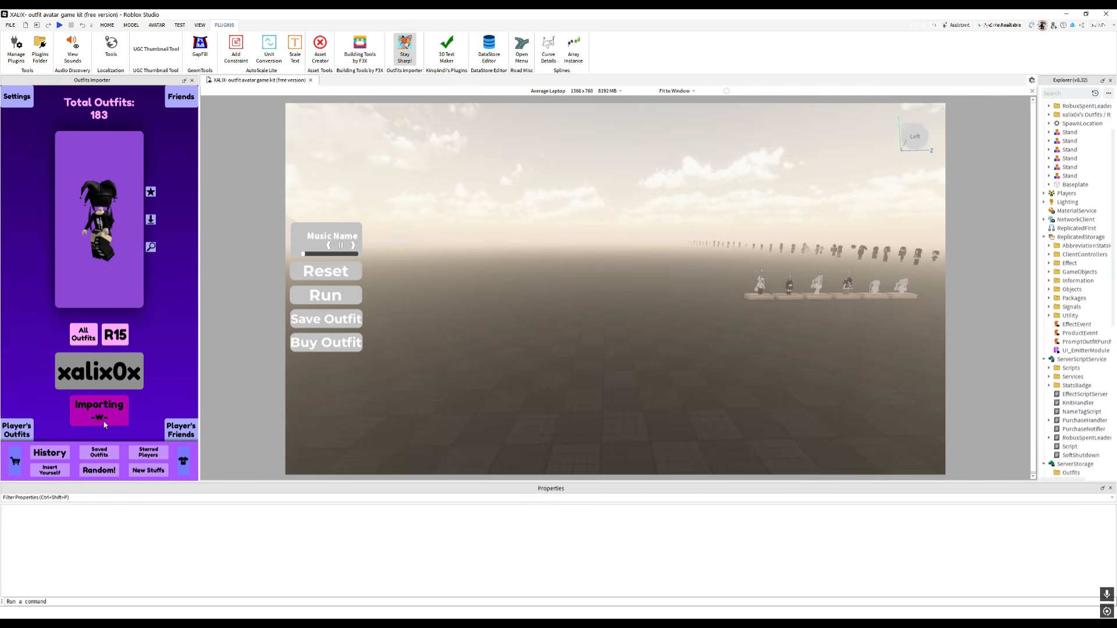
Deselect the imported outfits folder and examine the rows of imported outfit models beyond the stands.
right_click_drag(584, 324, 584, 324)
key("w")
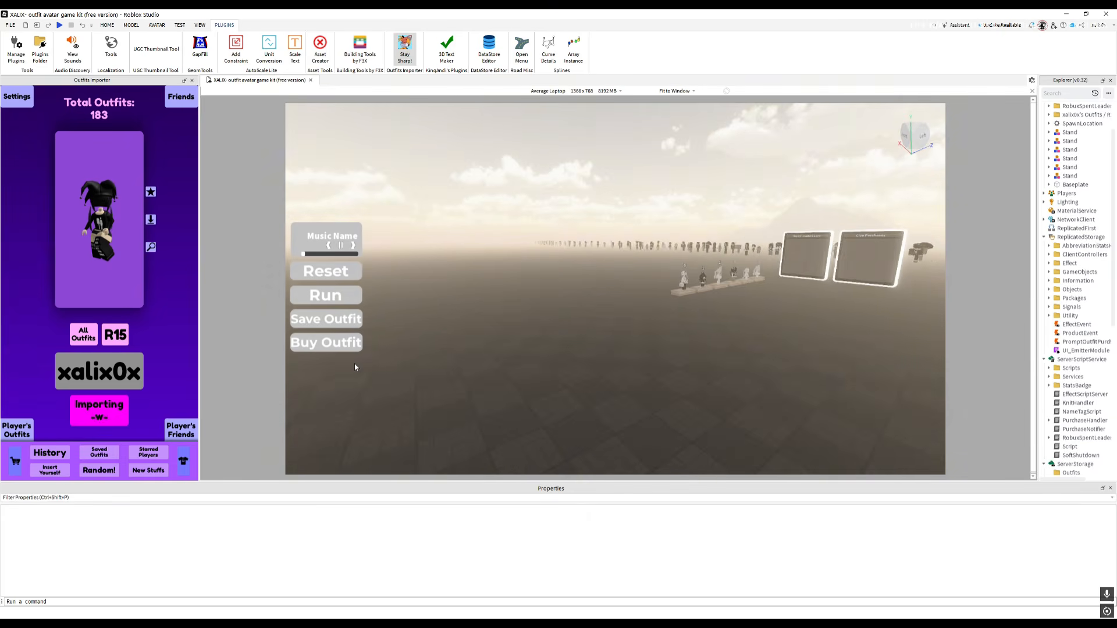
right_click_drag(360, 365, 361, 365)
key("w")
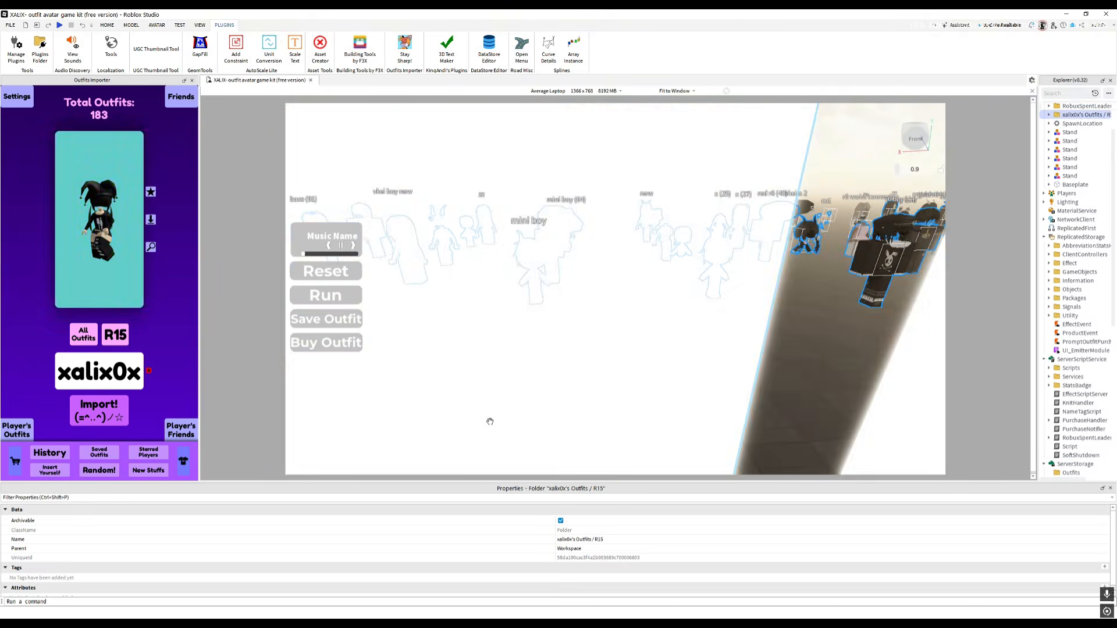
left_click(491, 419)
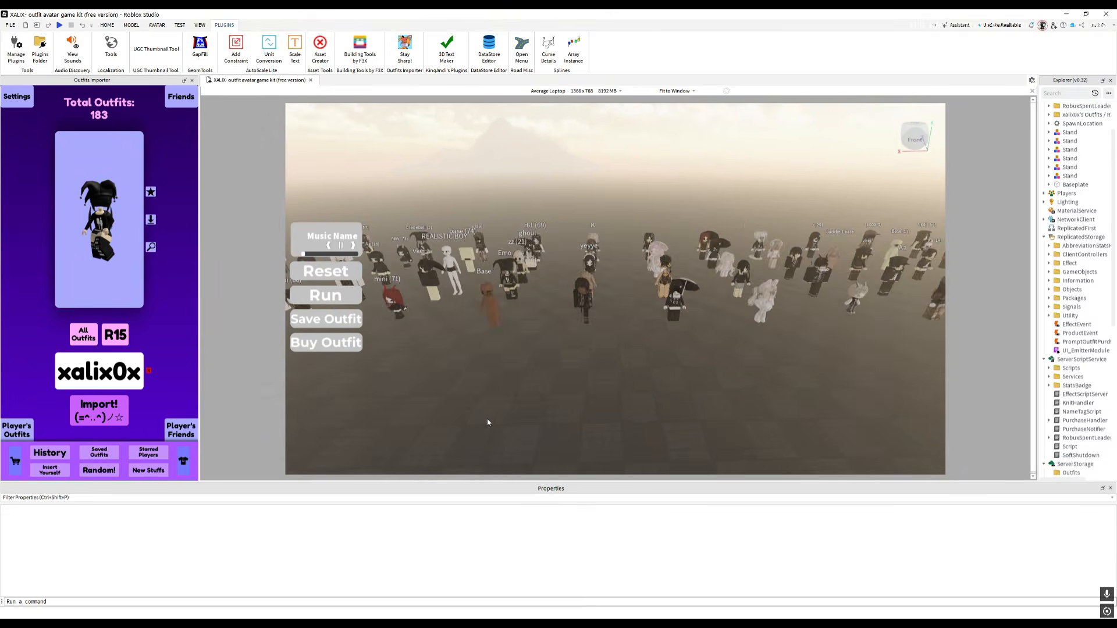
key("s")
key("a")
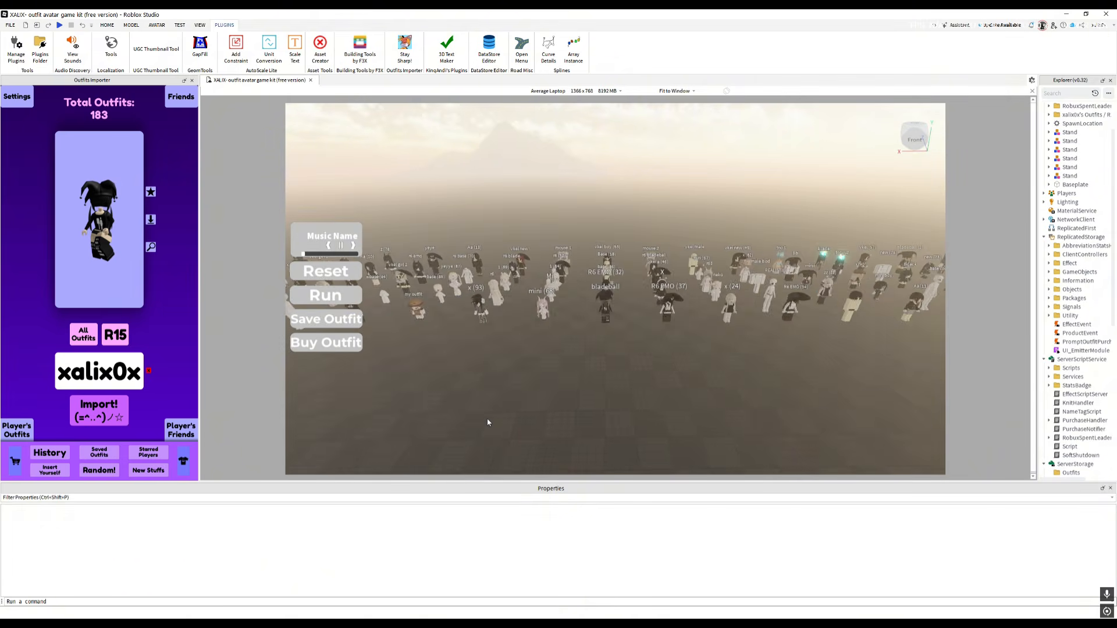
Move the imported outfit R6 EMO (33) out of its row onto the floor beside the stand of outfit 6.
right_click_drag(480, 378, 480, 379)
key("a")
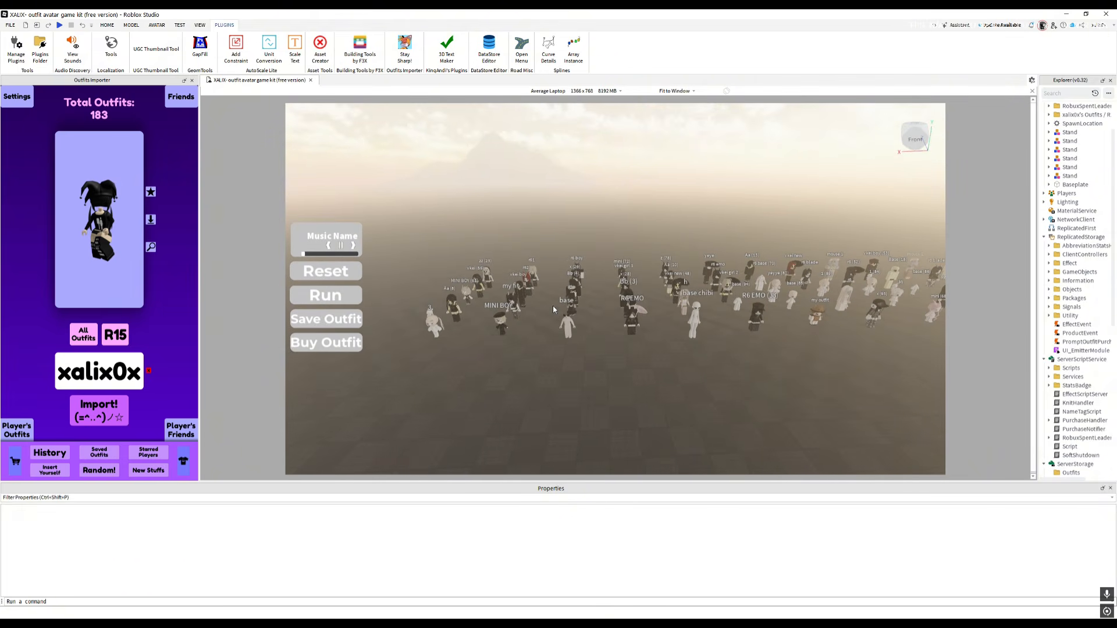
left_click(630, 317)
key("f")
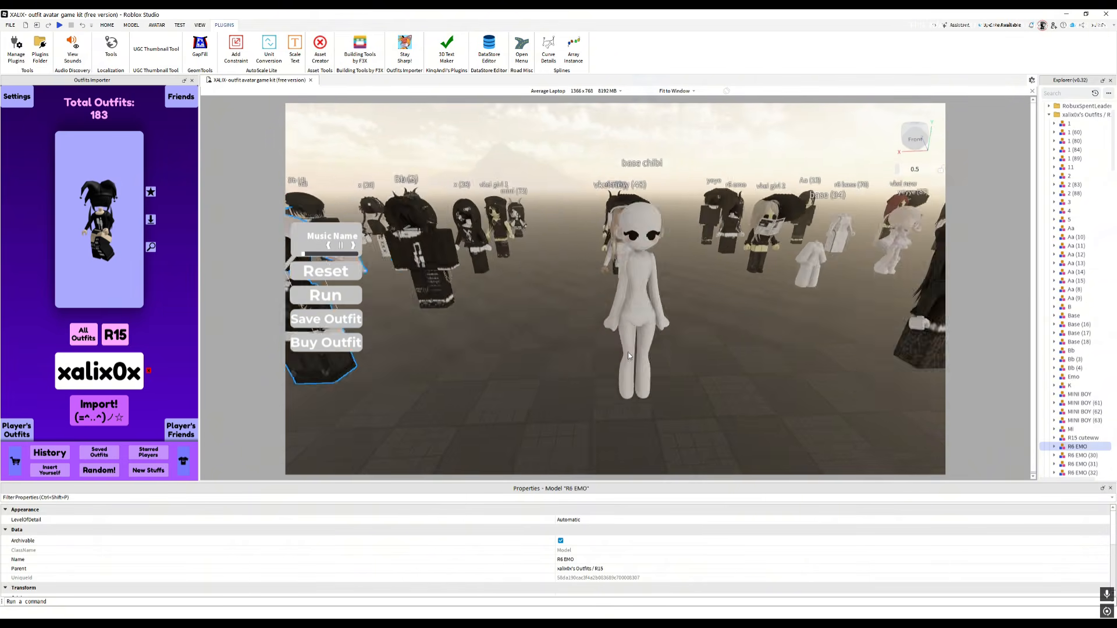
key("d")
key("a")
left_click(613, 379)
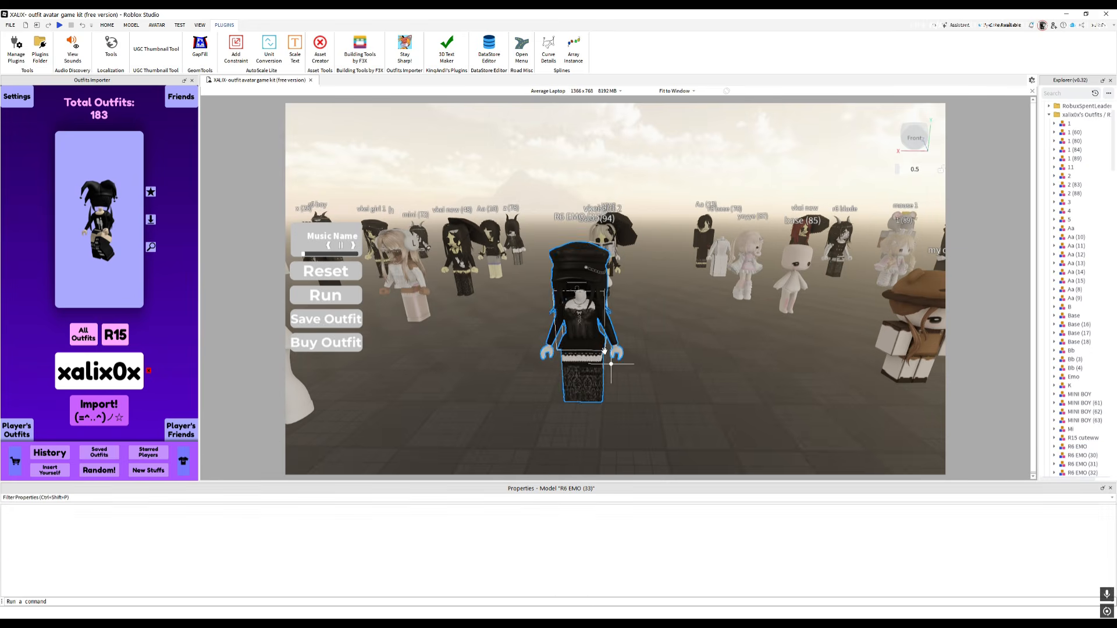
left_click(598, 379)
key("f")
key("s")
left_click_drag(602, 336, 688, 408)
key("f")
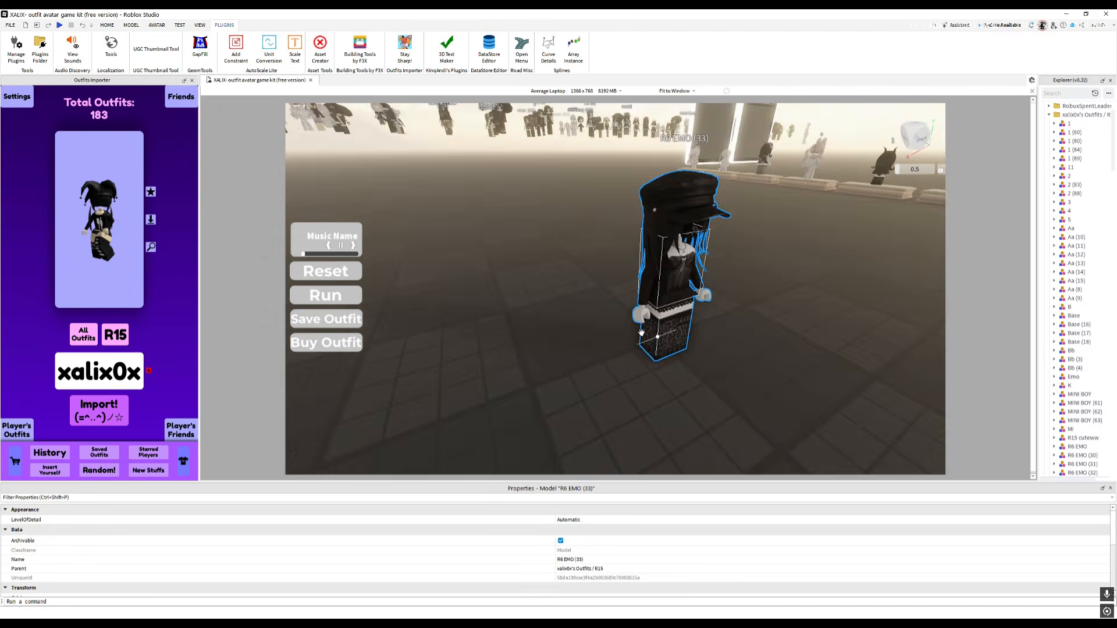
left_click_drag(643, 310, 785, 282)
right_click_drag(776, 283, 777, 282)
key("s")
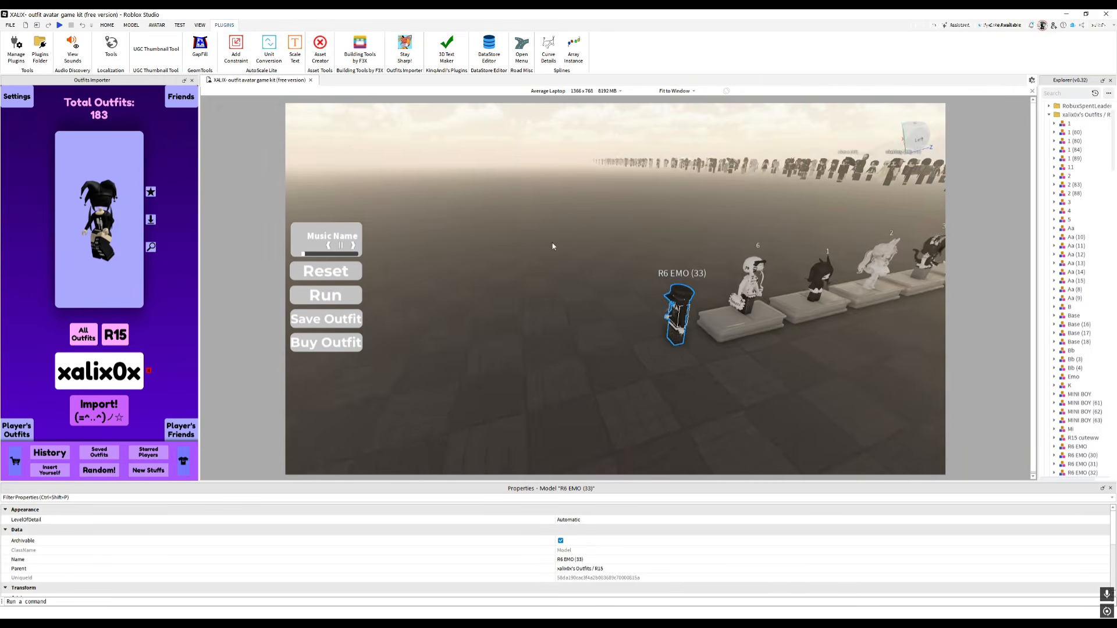
Rotate the R6 EMO (33) outfit about its vertical axis to face the front of the stand row.
left_click(107, 25)
left_click(117, 46)
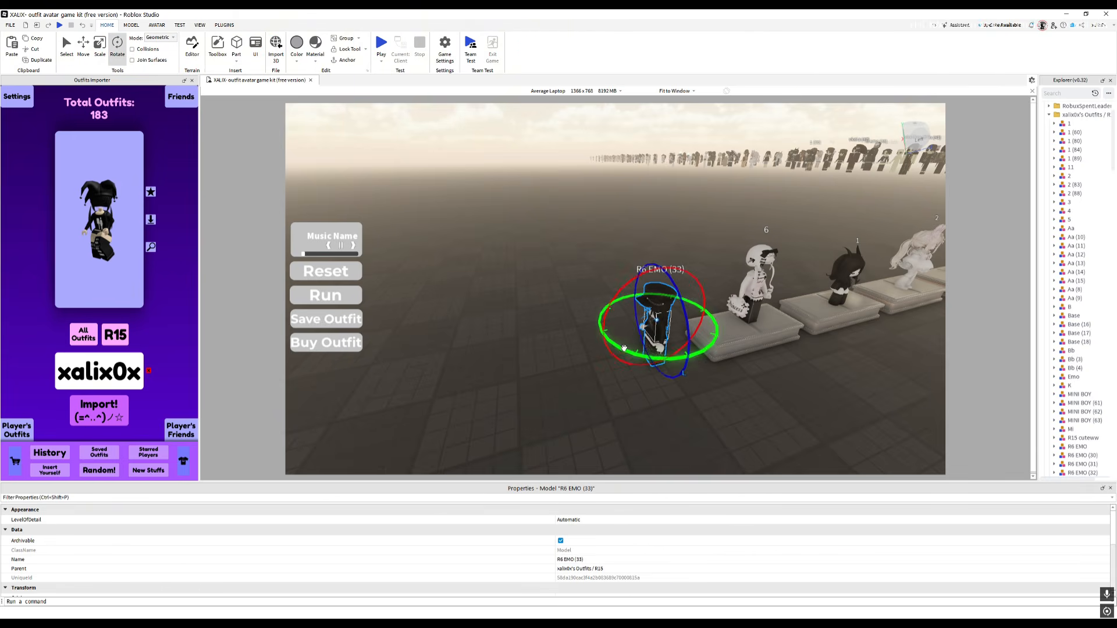
left_click_drag(707, 333, 724, 324)
left_click_drag(687, 355, 649, 361)
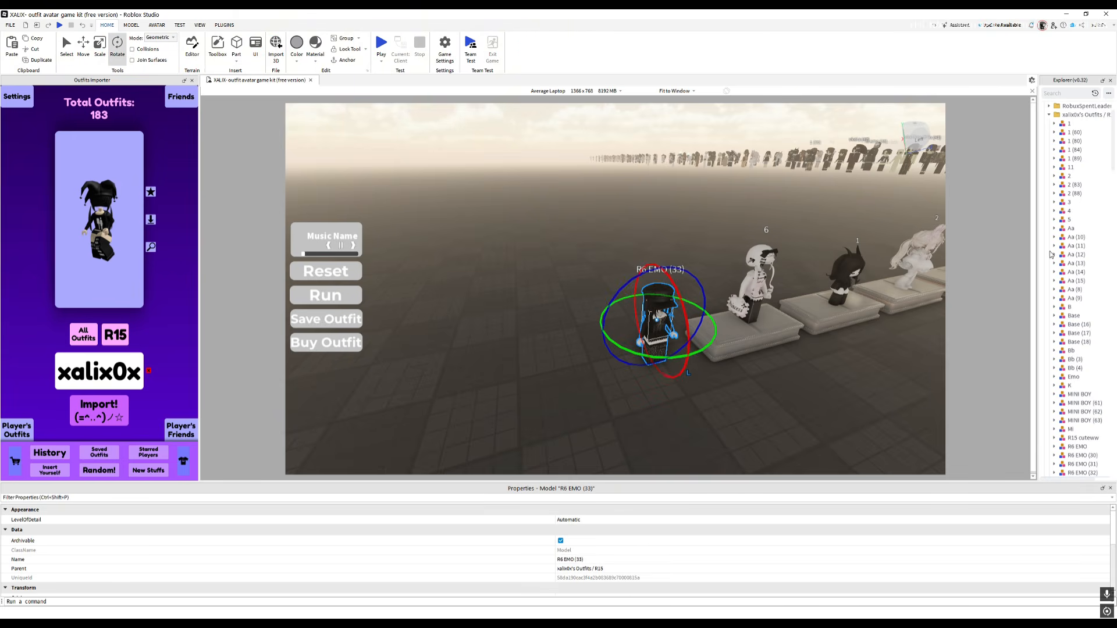
Move the R6 EMO (33) model into the Outfits folder in Workspace and rename it 7.
left_click(1050, 116)
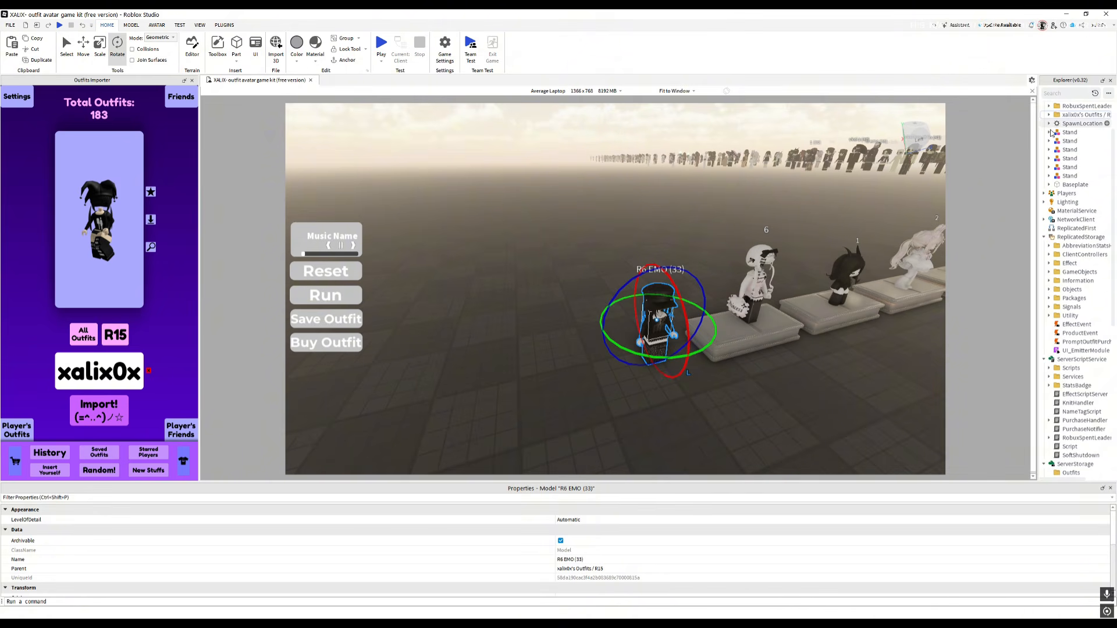
left_click(725, 386)
left_click(673, 331)
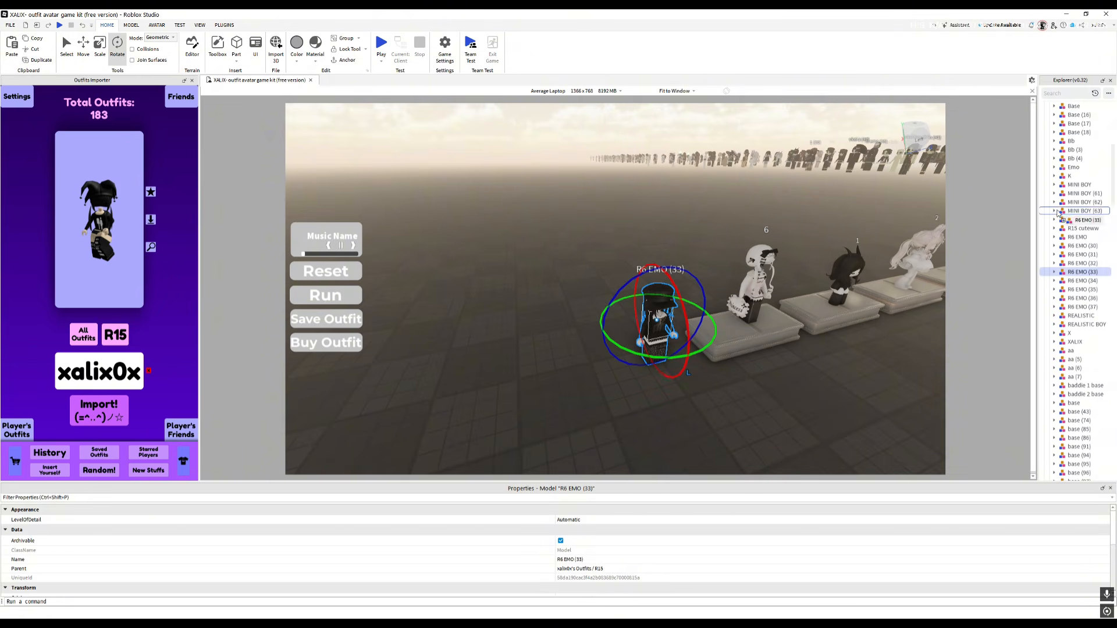
left_click_drag(1099, 188, 1070, 152)
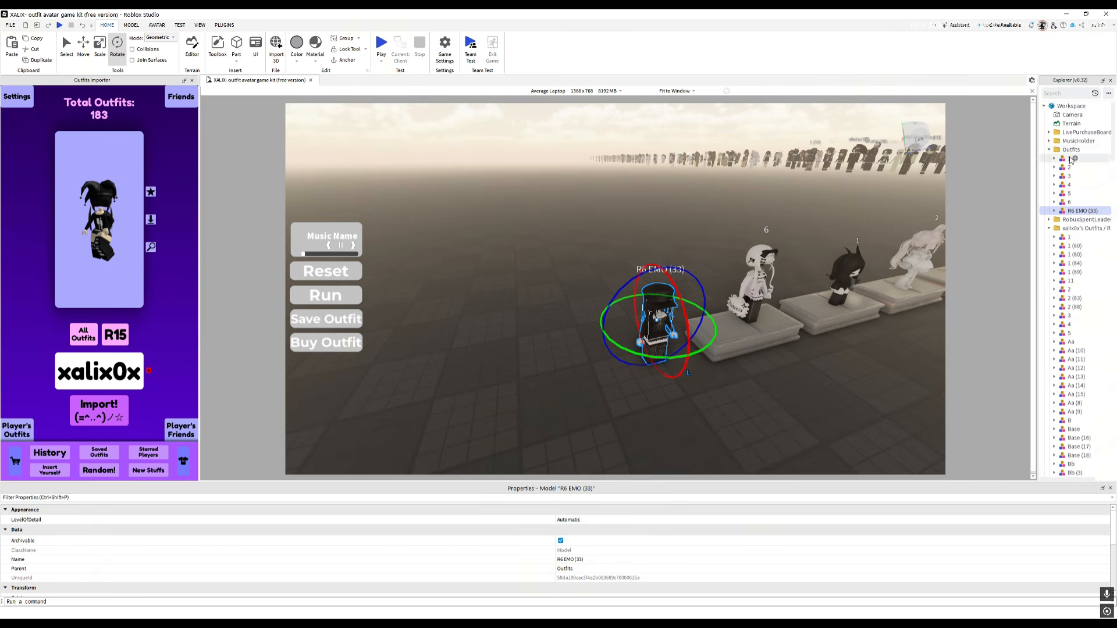
left_click(1050, 228)
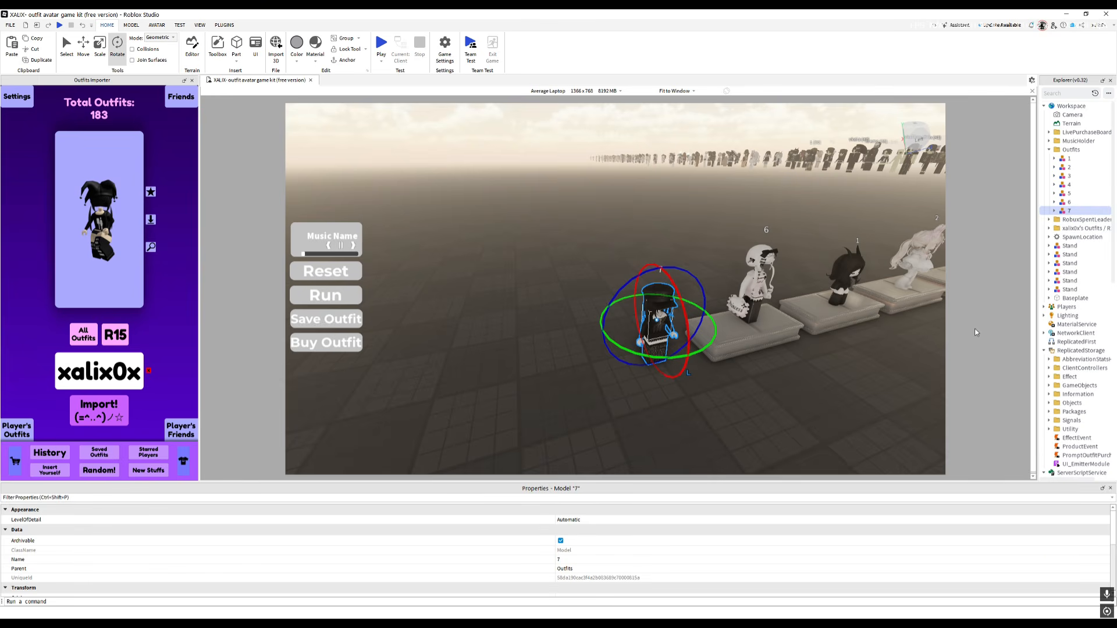
Delete the folder holding the remaining imported R15 outfits from Workspace.
left_click(1084, 229)
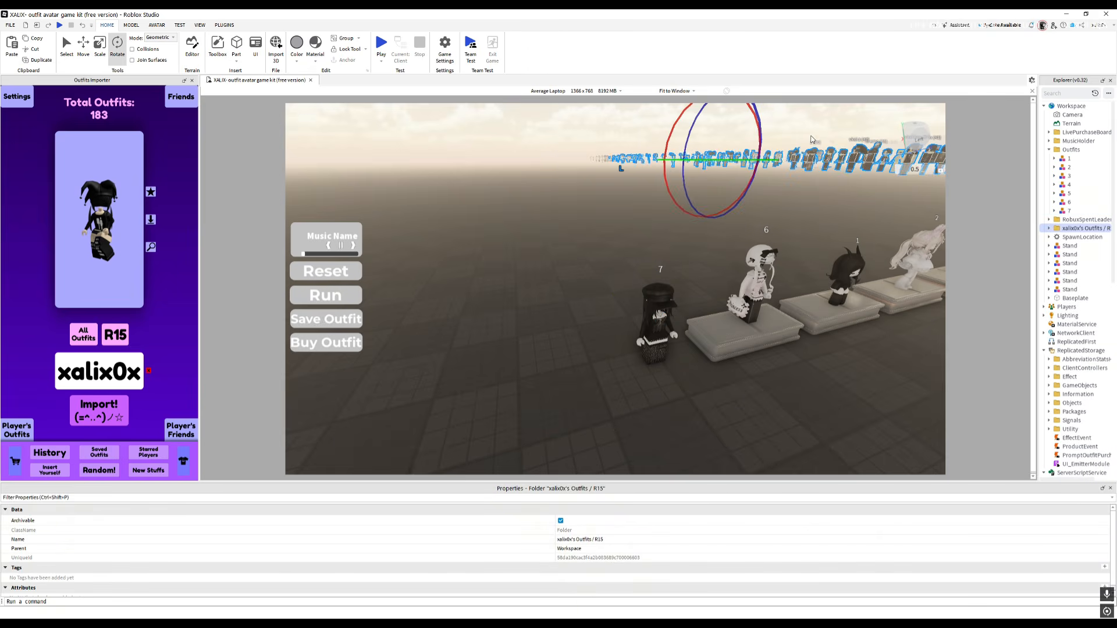
key("Delete")
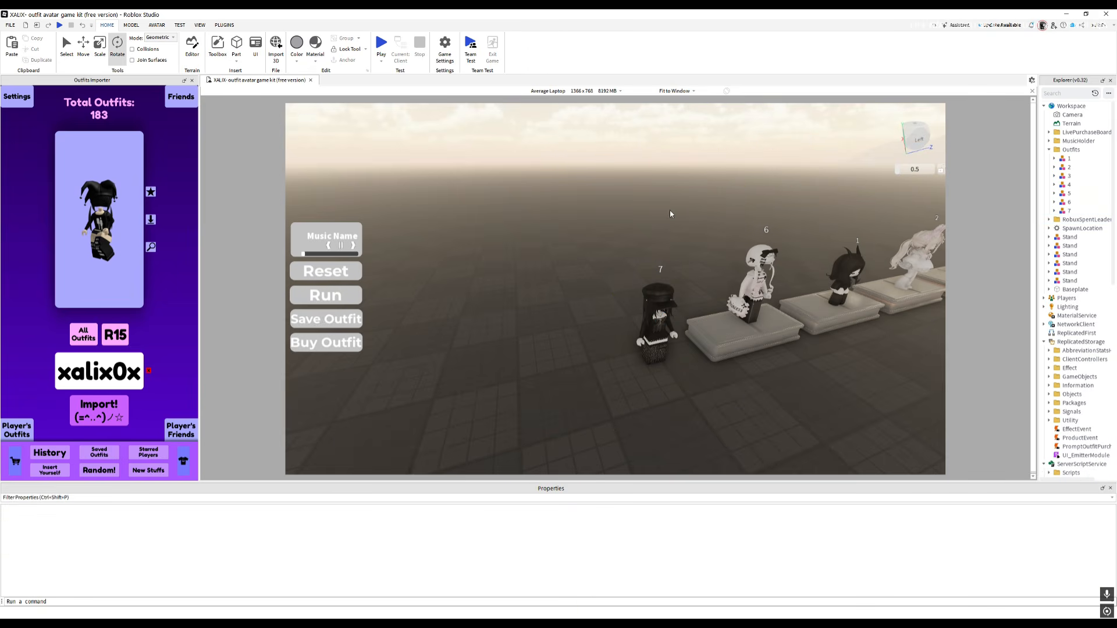
right_click_drag(618, 236, 618, 236)
key("s")
key("w")
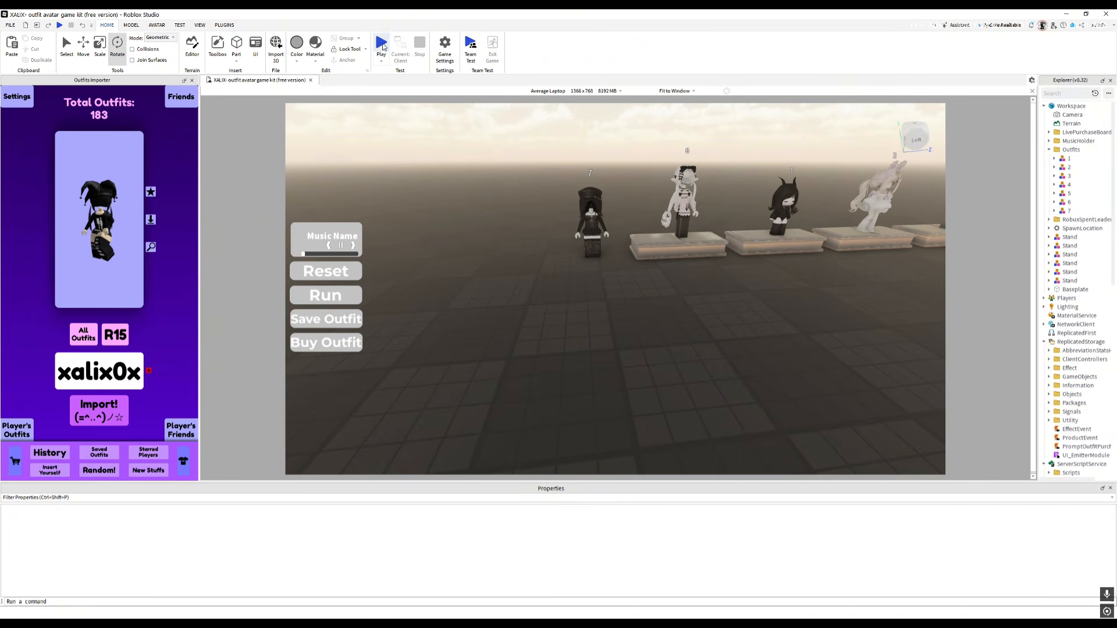
Start a play test, walk the avatar towards outfit 7 and pause the music.
left_click(381, 44)
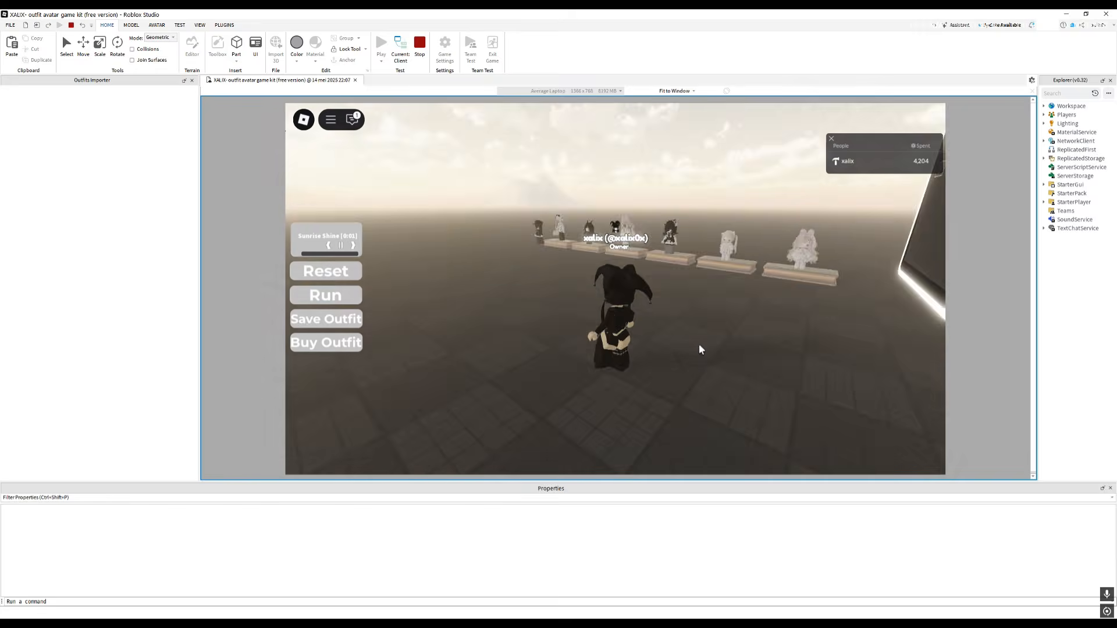
right_click_drag(699, 345, 701, 345)
scroll(701, 345, "up", 2)
key("w")
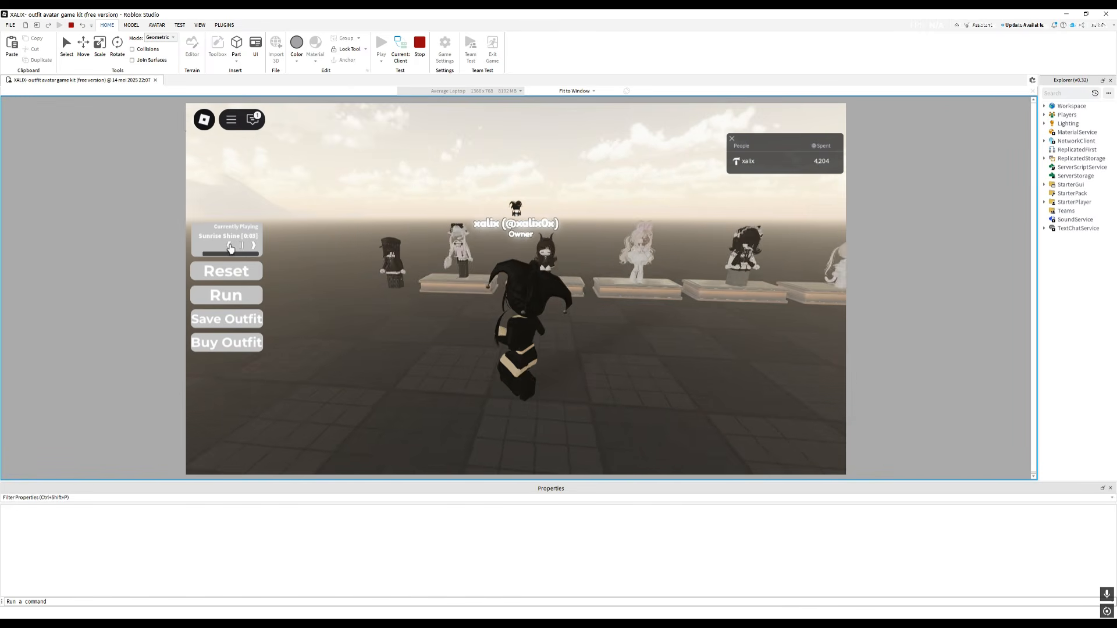
key("a")
left_click(241, 246)
Open the item window of outfit 7, wear the outfit, and stop the play test.
key("w")
key("e")
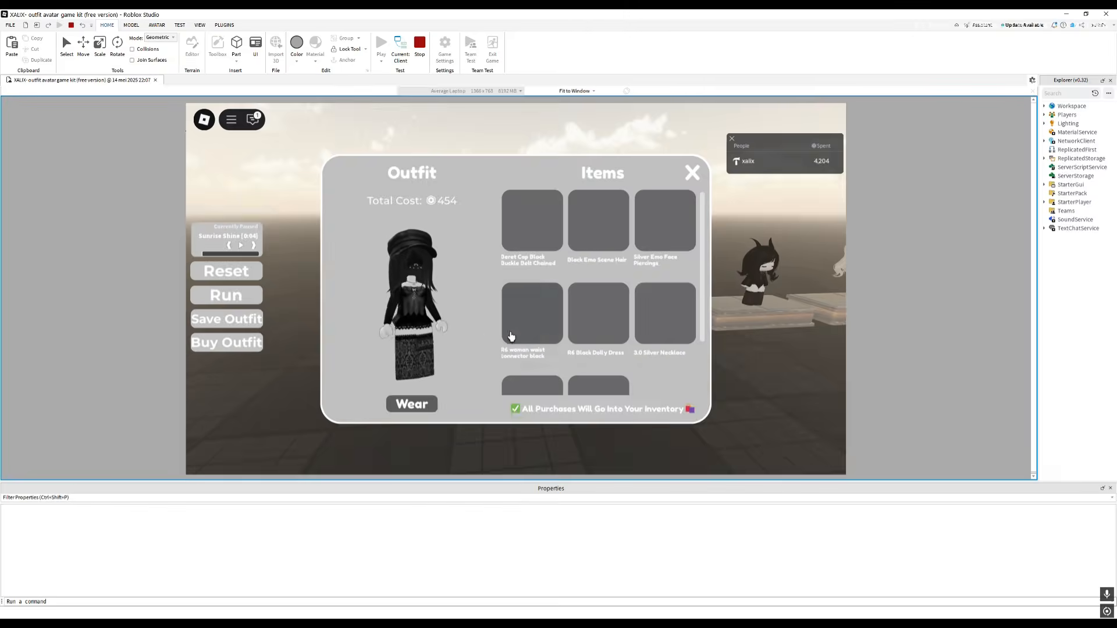
left_click(434, 412)
key("shift+F5")
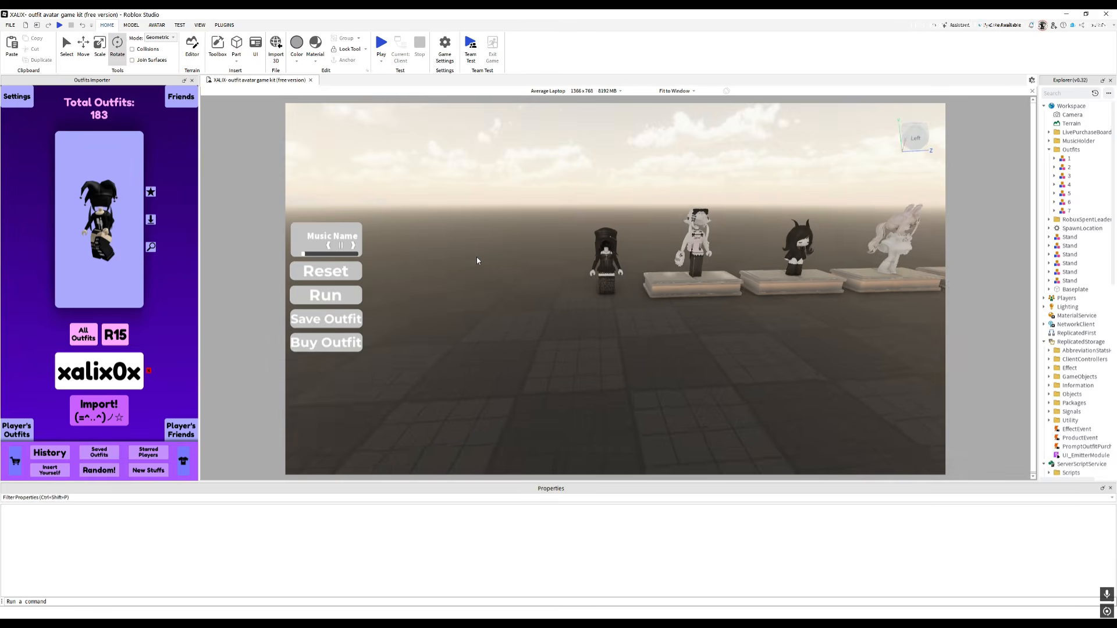
scroll(477, 260, "up", 5)
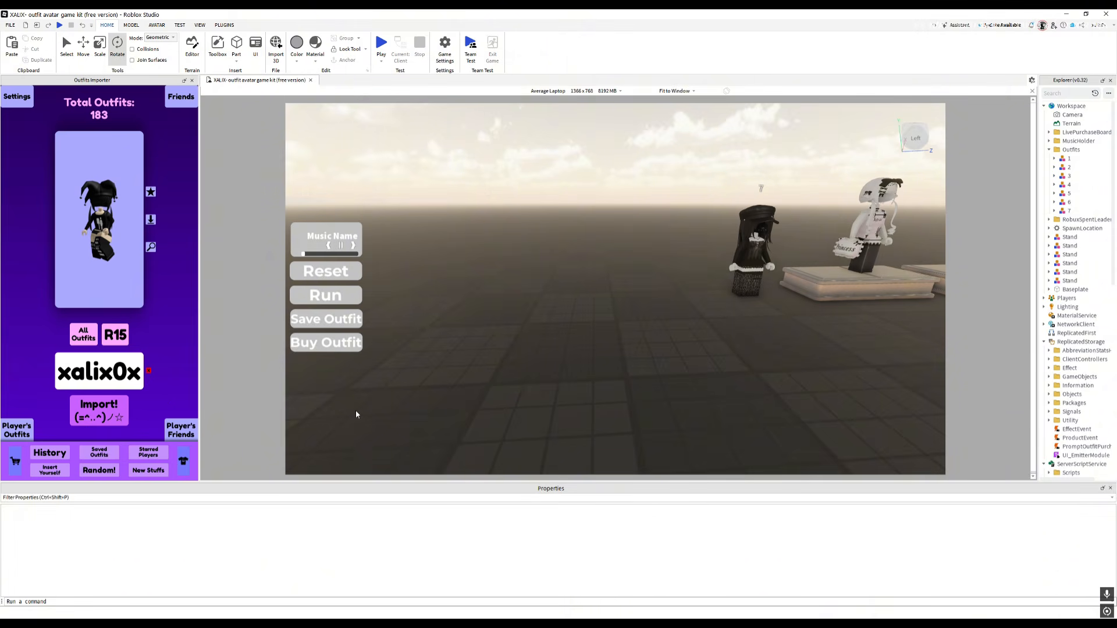
right_click_drag(364, 409, 374, 399)
key("w")
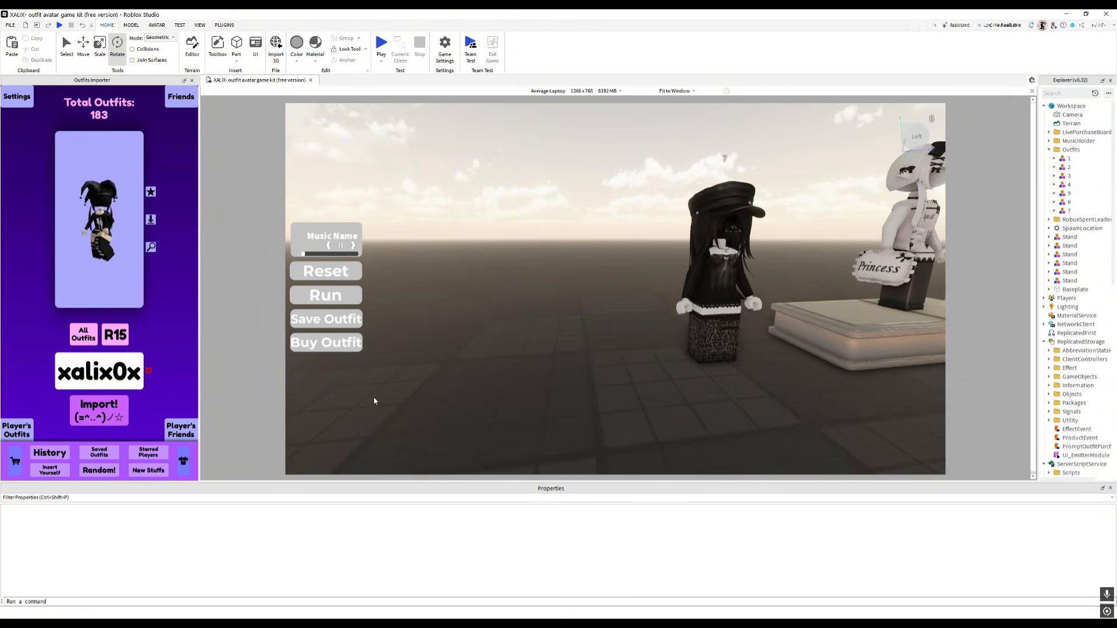
key("s")
key("a")
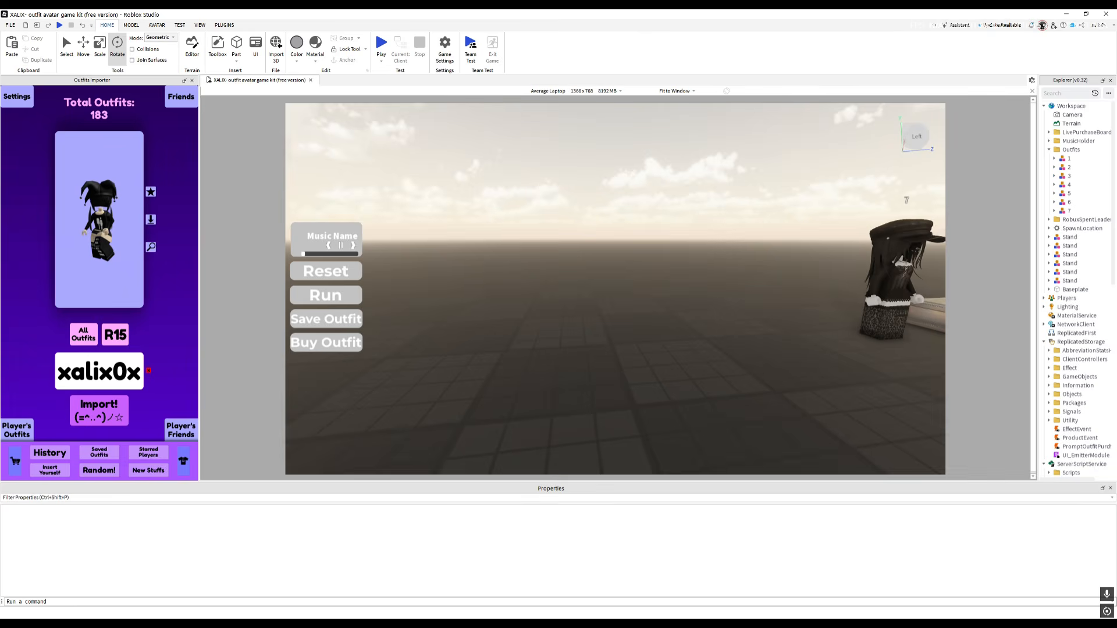
Switch to Discord and look through the XALIX server's channels down to the outfit kit tutorials forum.
left_click_drag(0, 0, 378, 101)
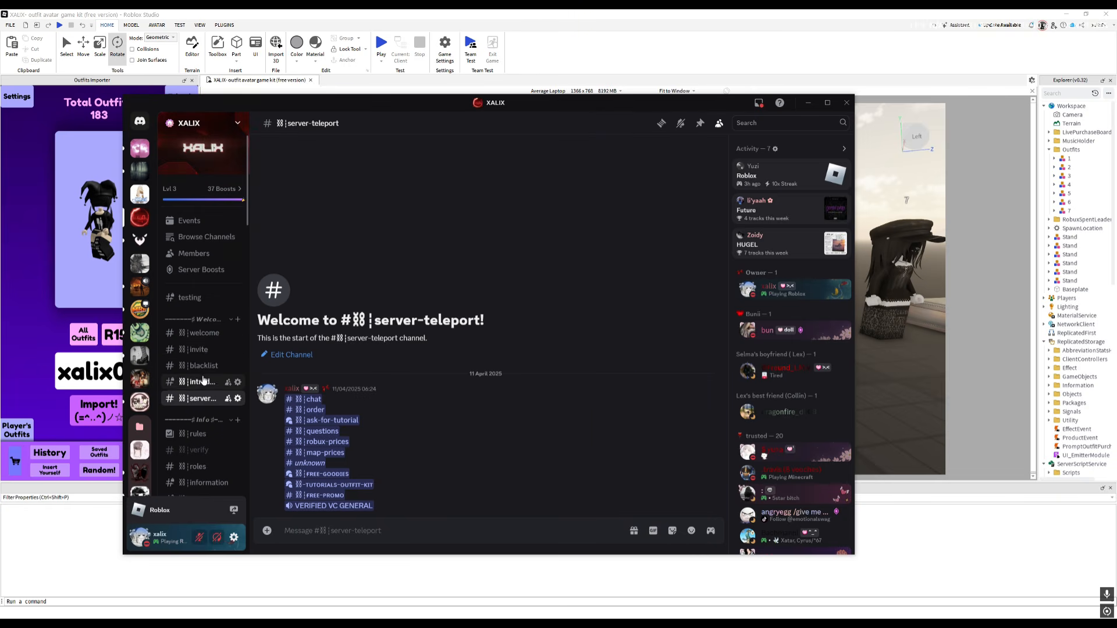
scroll(204, 402, "down", 3)
scroll(204, 423, "down", 5)
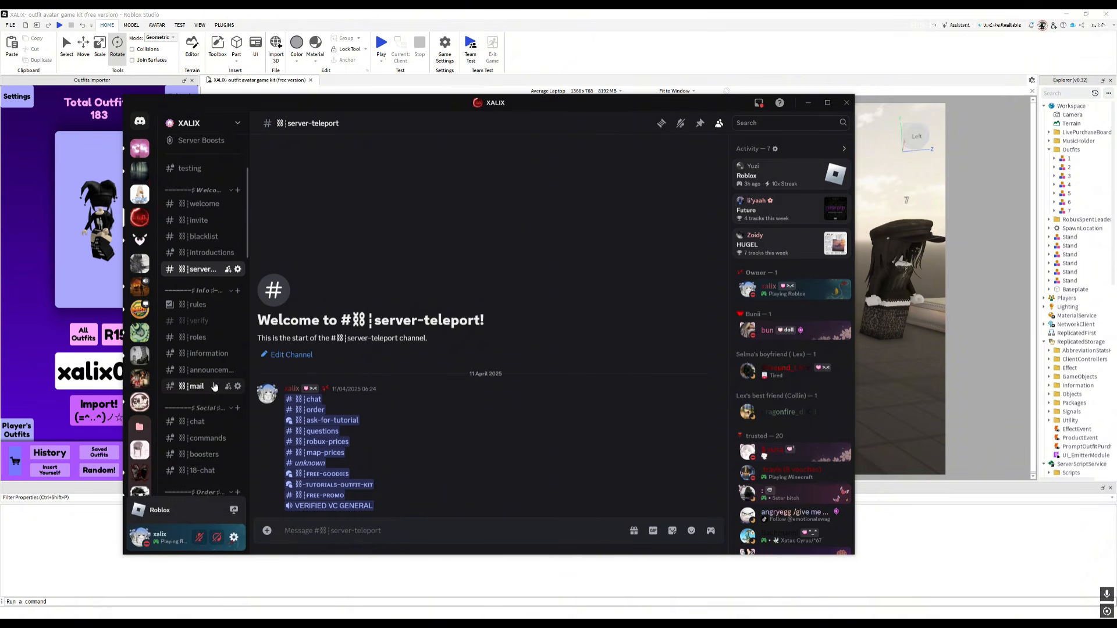
mouse_move(210, 398)
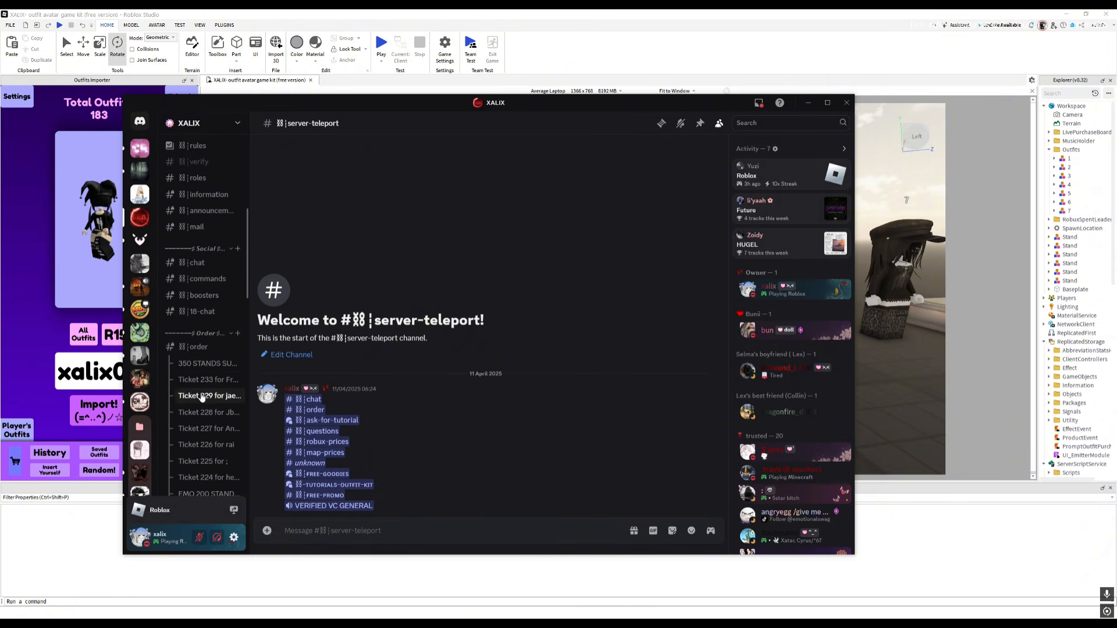
scroll(192, 391, "up", 2)
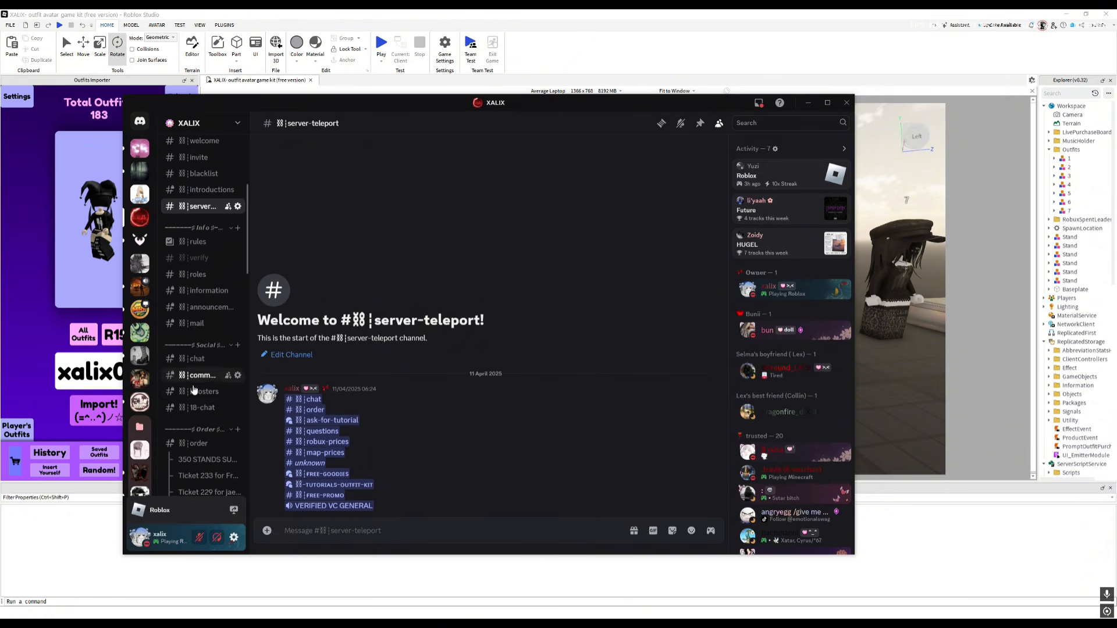
scroll(198, 307, "down", 10)
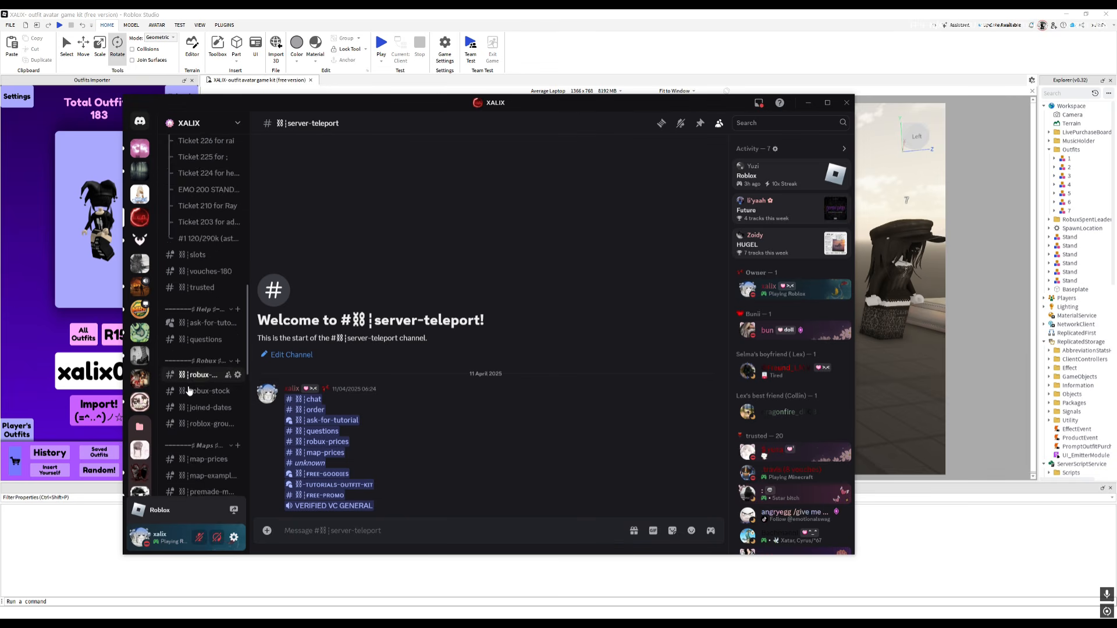
mouse_move(201, 199)
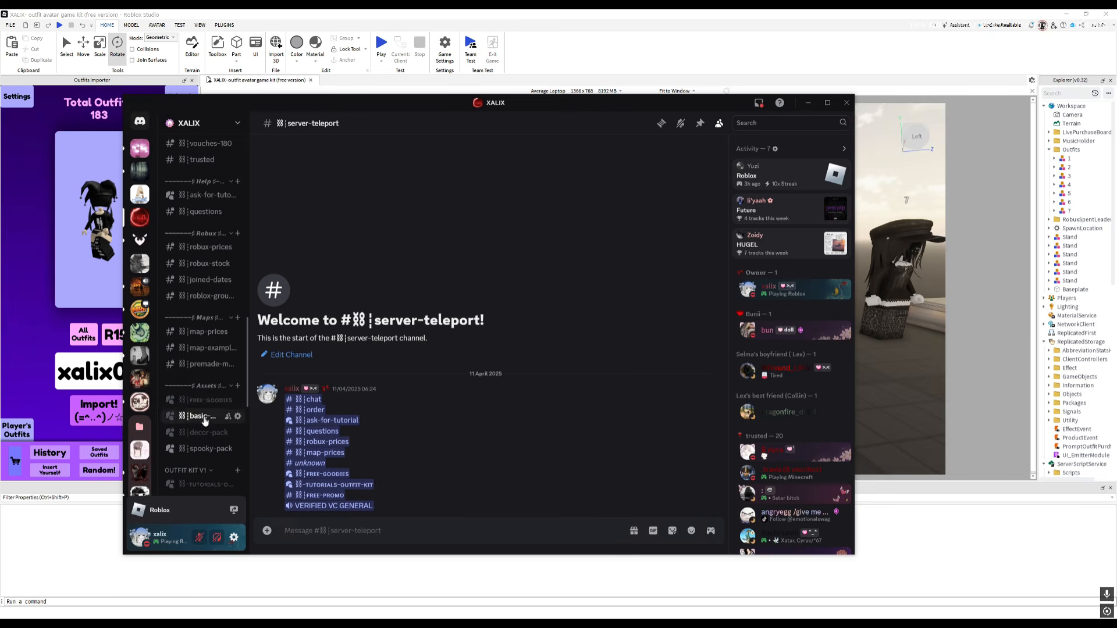
scroll(205, 421, "down", 3)
left_click(201, 389)
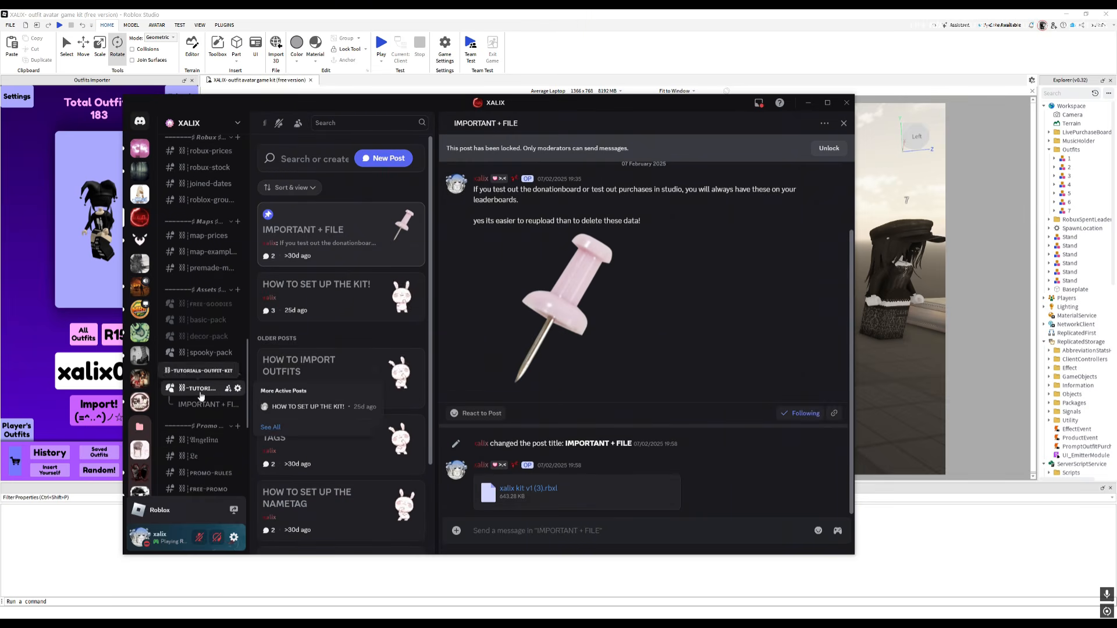
Find the BASE AVATARS post in the FREE-GOODIES forum, then download Base Avatars.rbxl and open it in Roblox Studio.
scroll(196, 366, "up", 2)
left_click(196, 353)
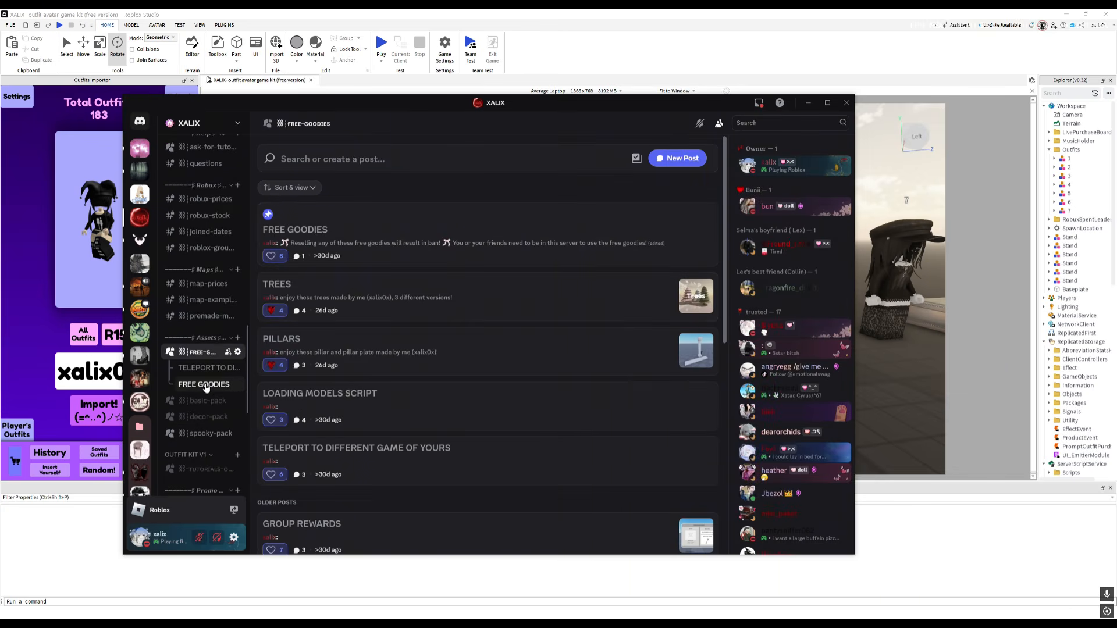
scroll(419, 413, "down", 4)
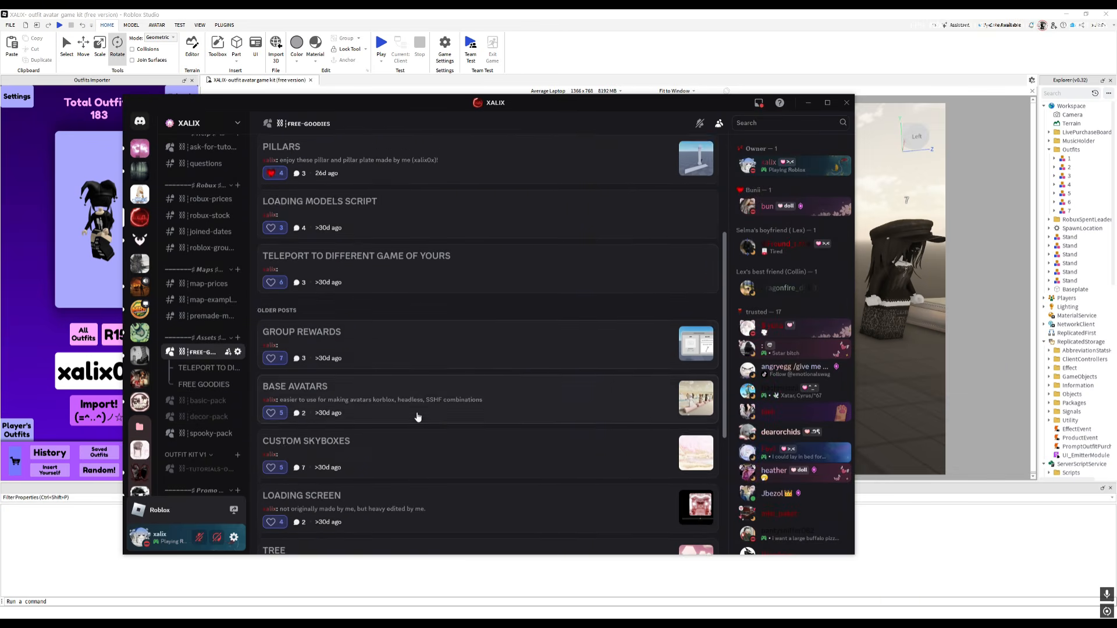
left_click(449, 348)
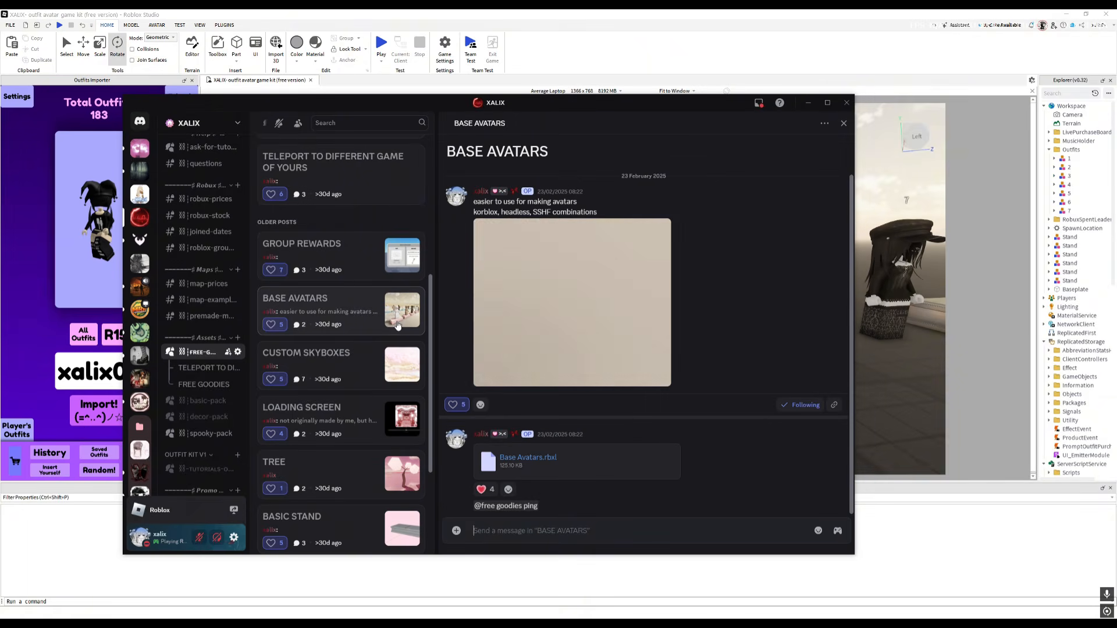
left_click(676, 448)
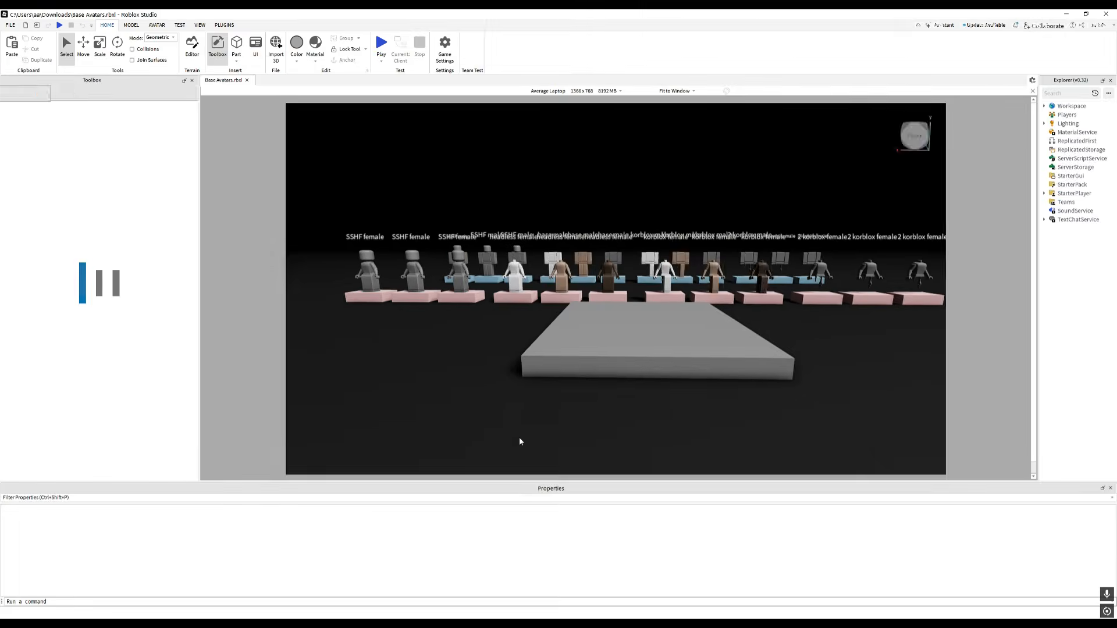
Examine the base avatars along the pink and blue stands, from the SSHF models to the 2 korblox models.
right_click_drag(469, 410, 469, 412)
key("w")
key("a")
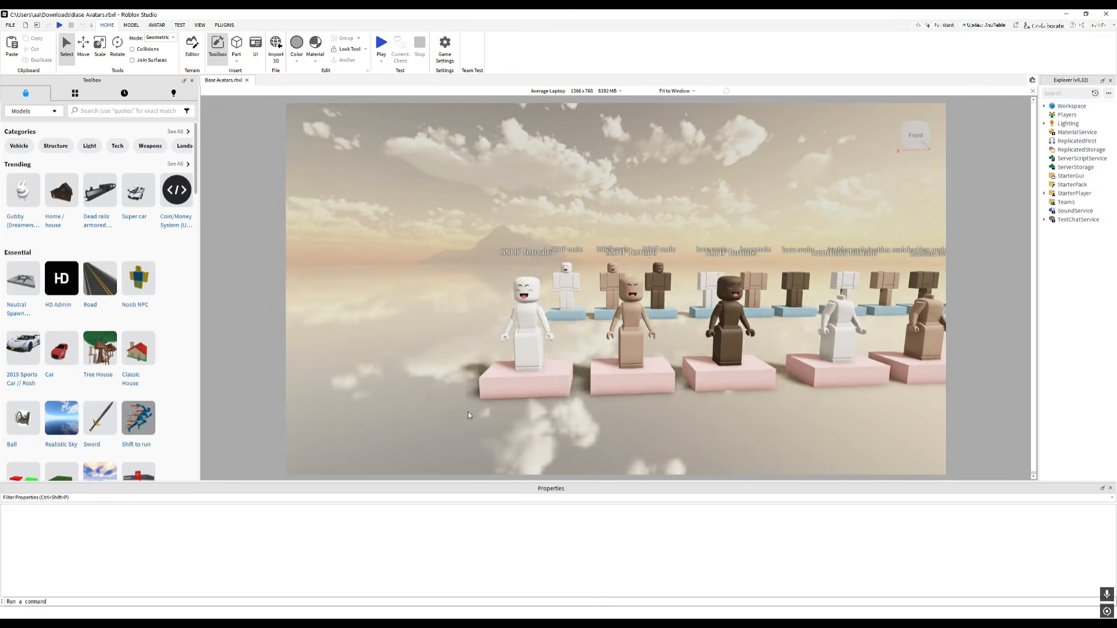
key("w")
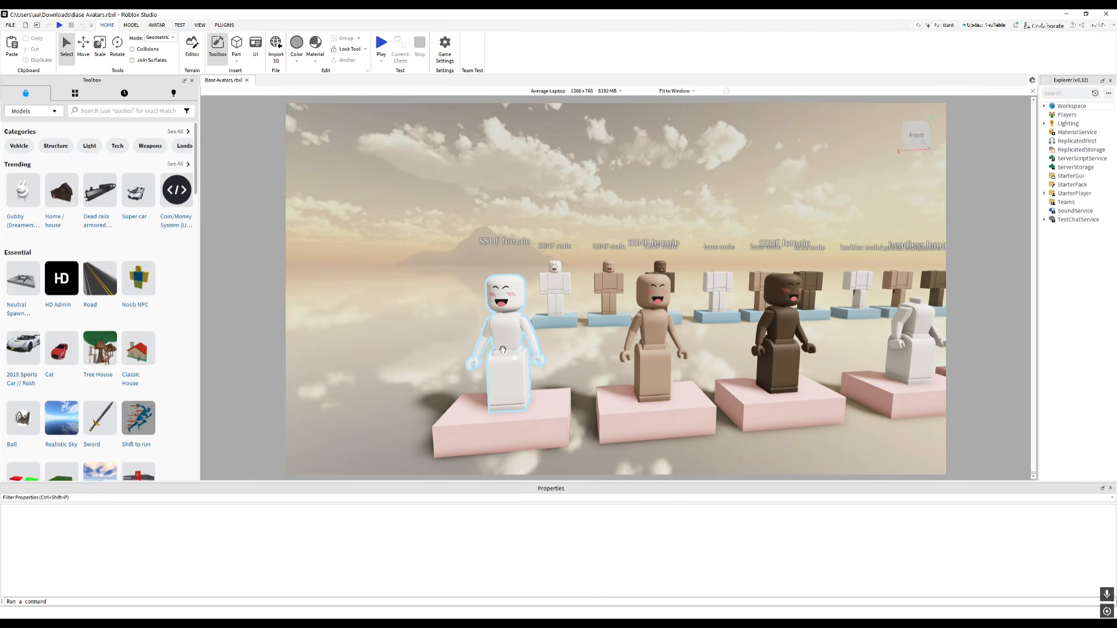
right_click_drag(502, 349, 504, 352)
key("d")
key("s")
key("d")
right_click_drag(620, 389, 649, 413)
key("d")
key("w")
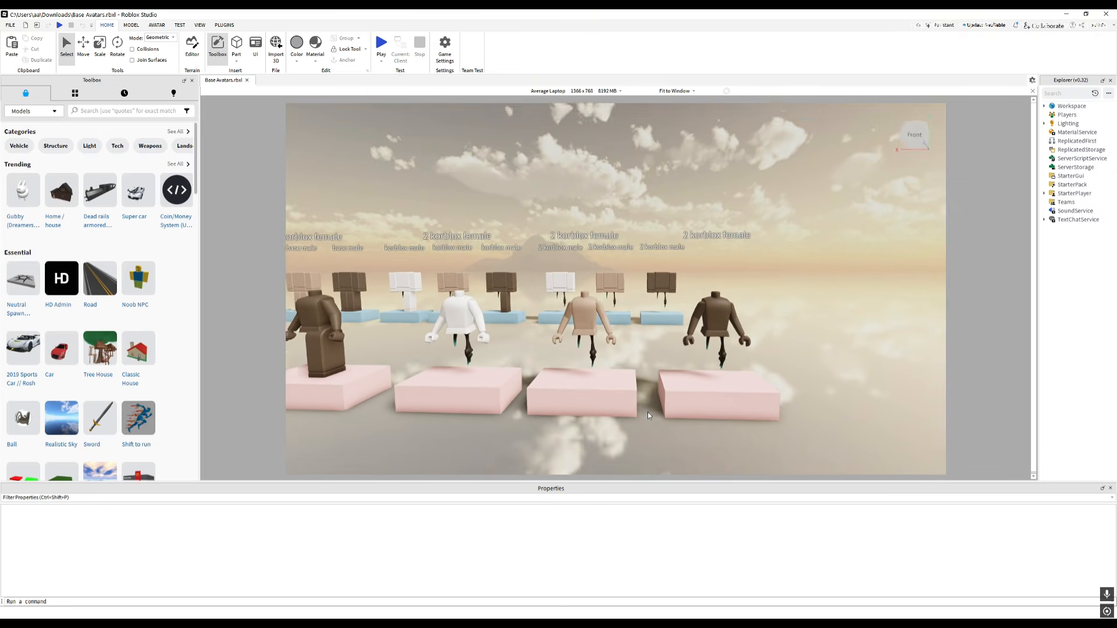
Select and copy the white korblox female model from the pink stands.
key("w")
key("a")
key("s")
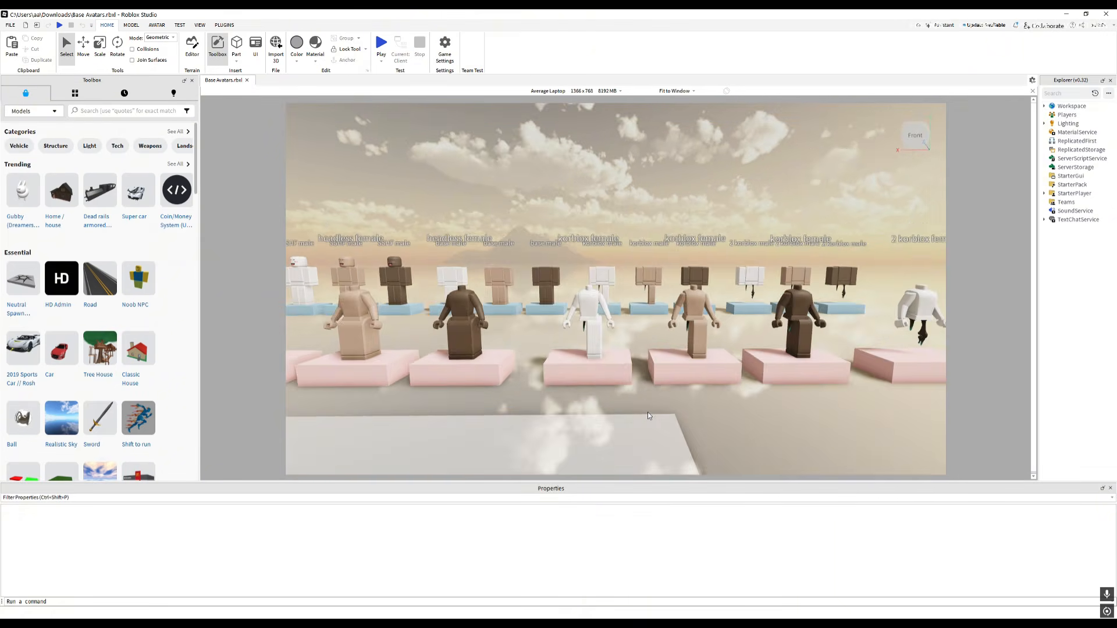
key("w")
key("d")
left_click(665, 333)
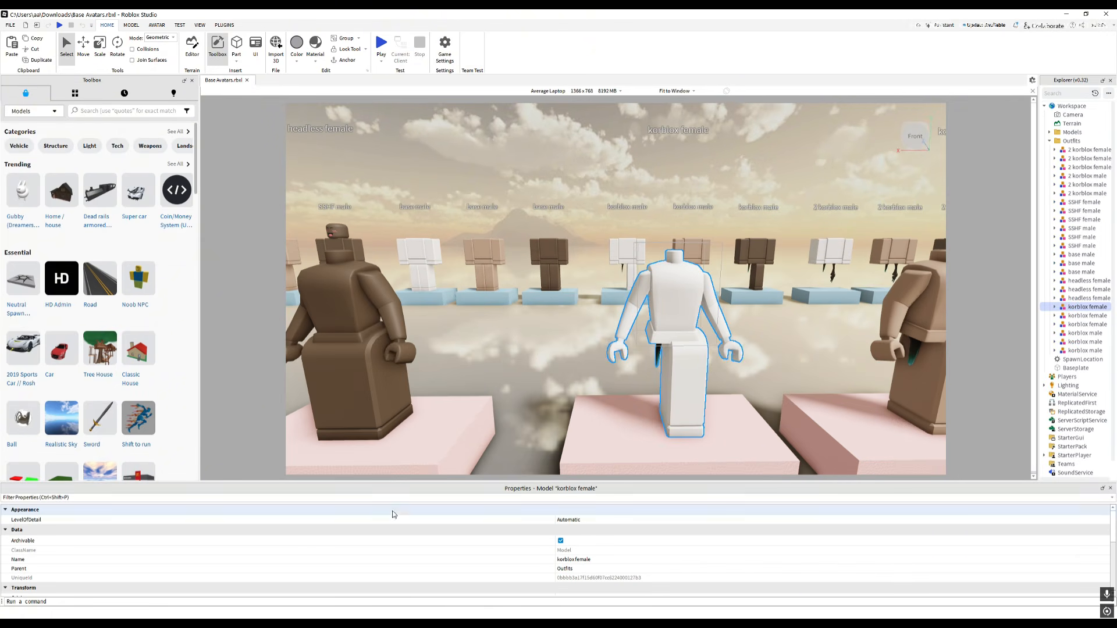
Switch to the XALIX outfit avatar game kit (free version) place and paste the korblox female model there.
left_click(287, 624)
left_click(288, 604)
left_click(634, 305)
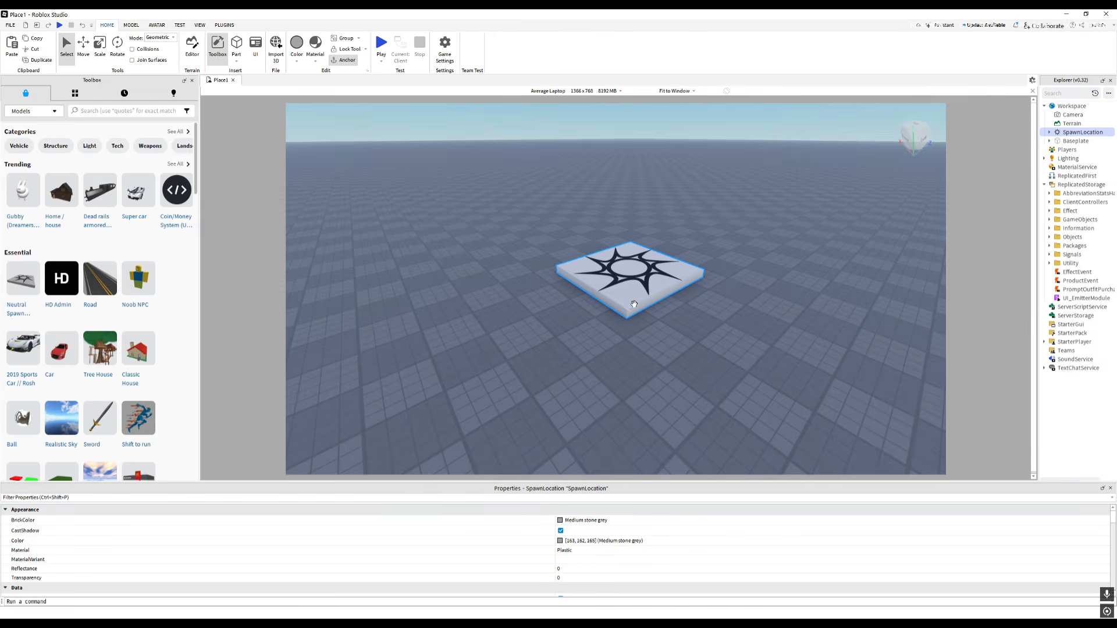
left_click(294, 622)
left_click(186, 588)
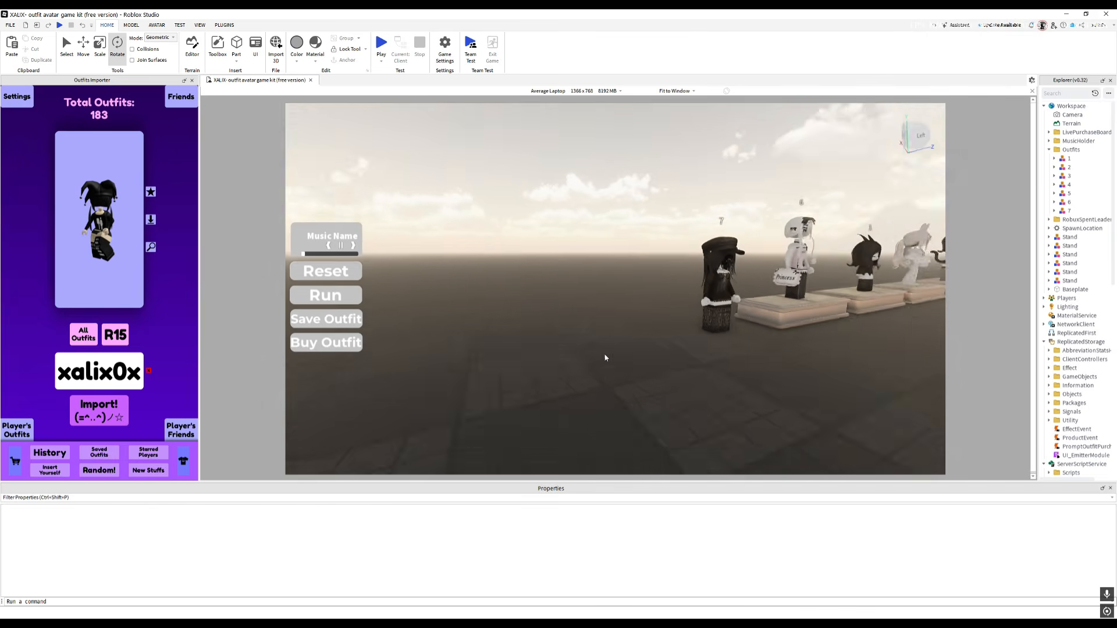
left_click(644, 313)
key("ctrl+v")
key("f")
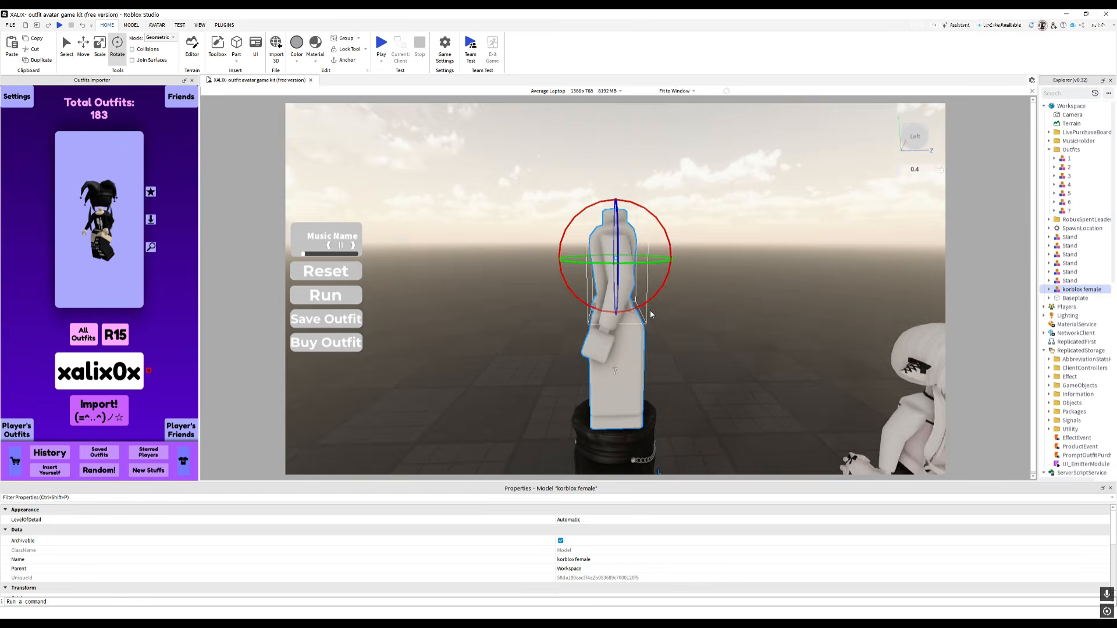
Rotate the korblox female to face forward and place it on the floor beside outfit 7.
right_click_drag(650, 309, 664, 314)
left_click_drag(586, 276, 641, 268)
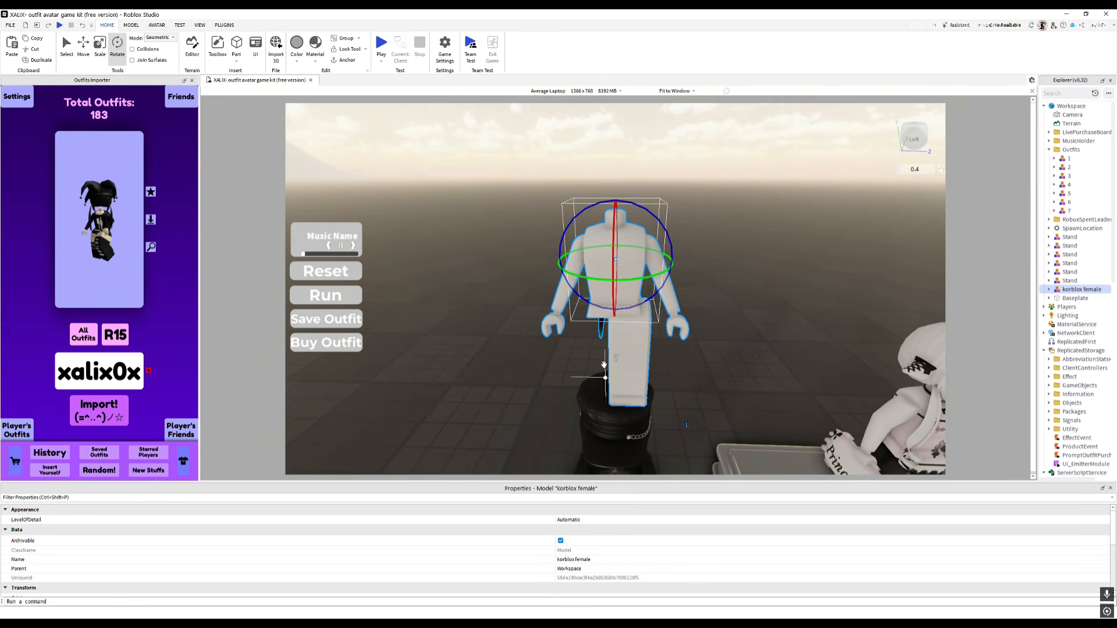
left_click_drag(604, 365, 564, 421)
scroll(549, 412, "down", 4)
key("f")
right_click_drag(564, 421, 564, 413)
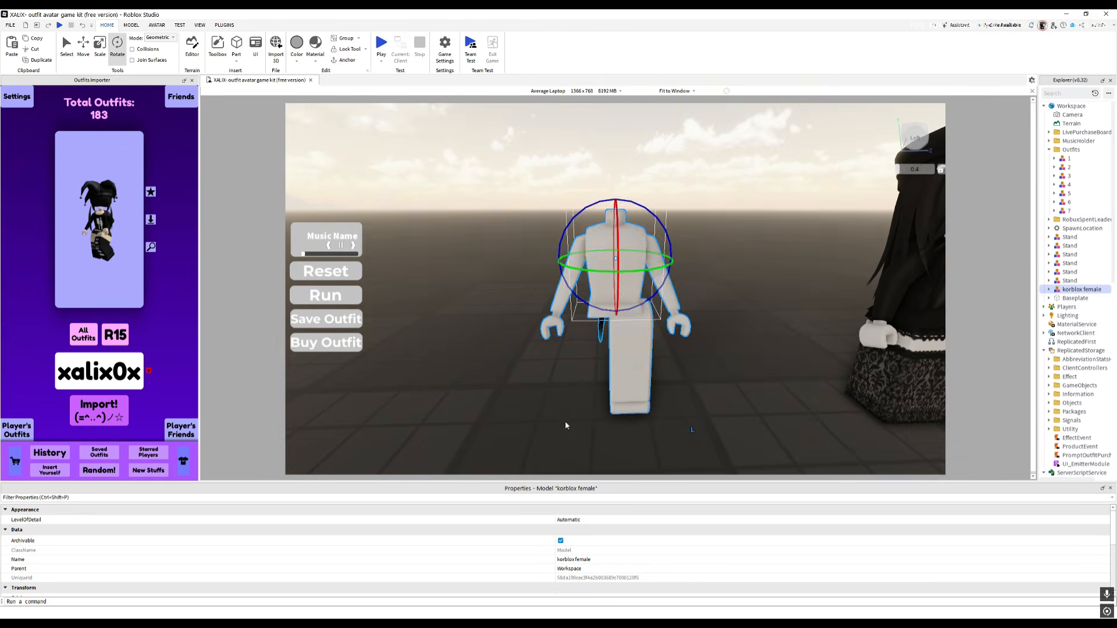
left_click(564, 421)
right_click_drag(582, 344, 612, 320)
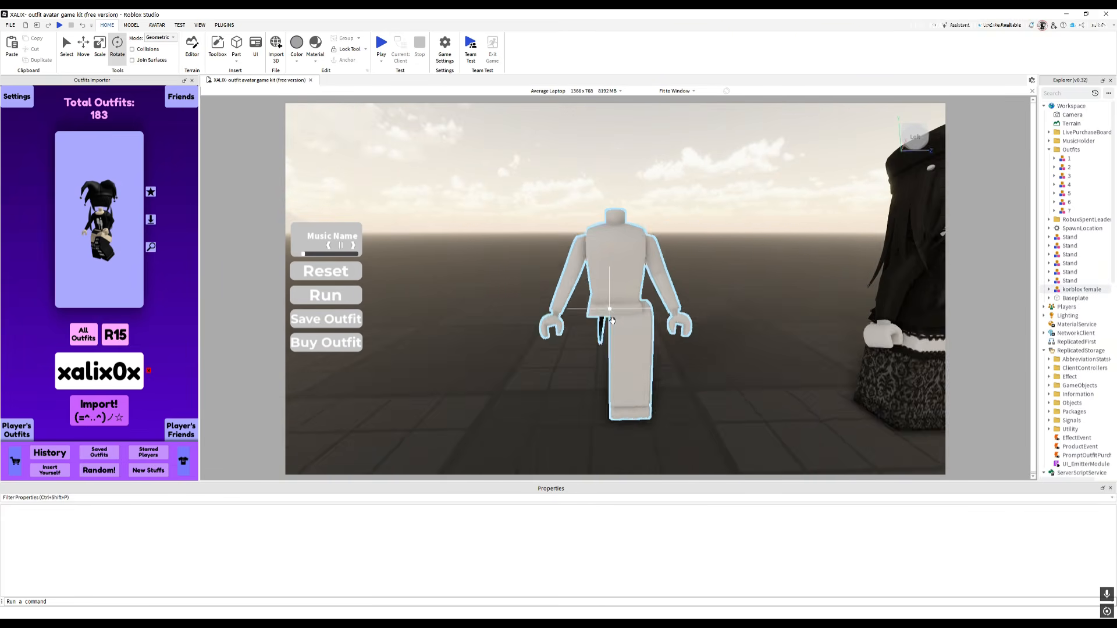
scroll(612, 320, "down", 5)
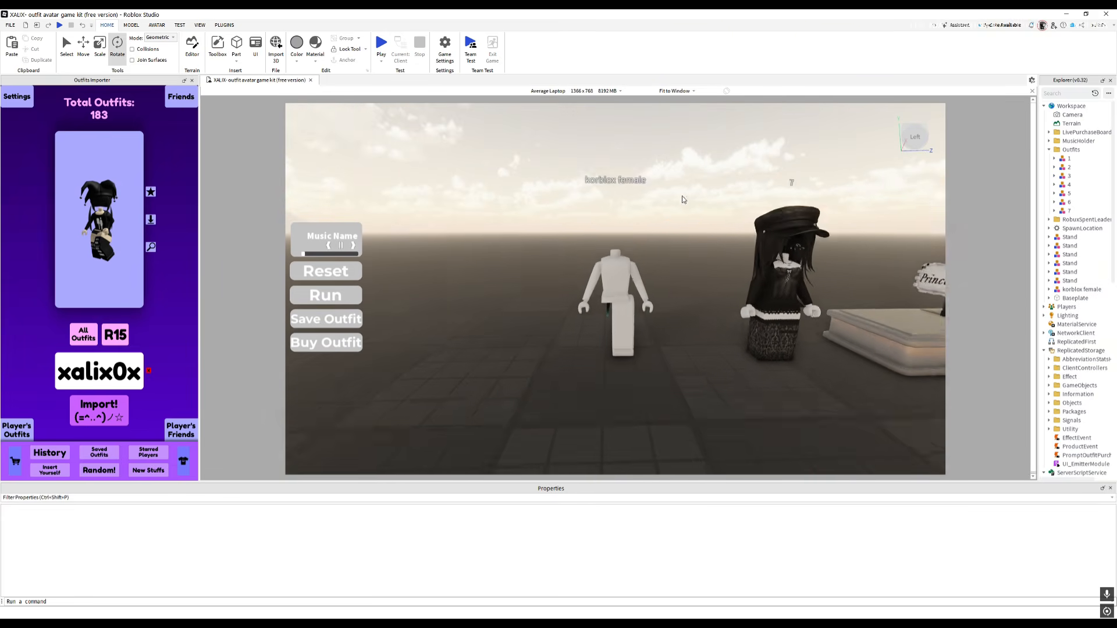
Open the accessory importer and show the korblox female's accessories in the Rig Accessory Viewer.
left_click(183, 462)
left_click(602, 277)
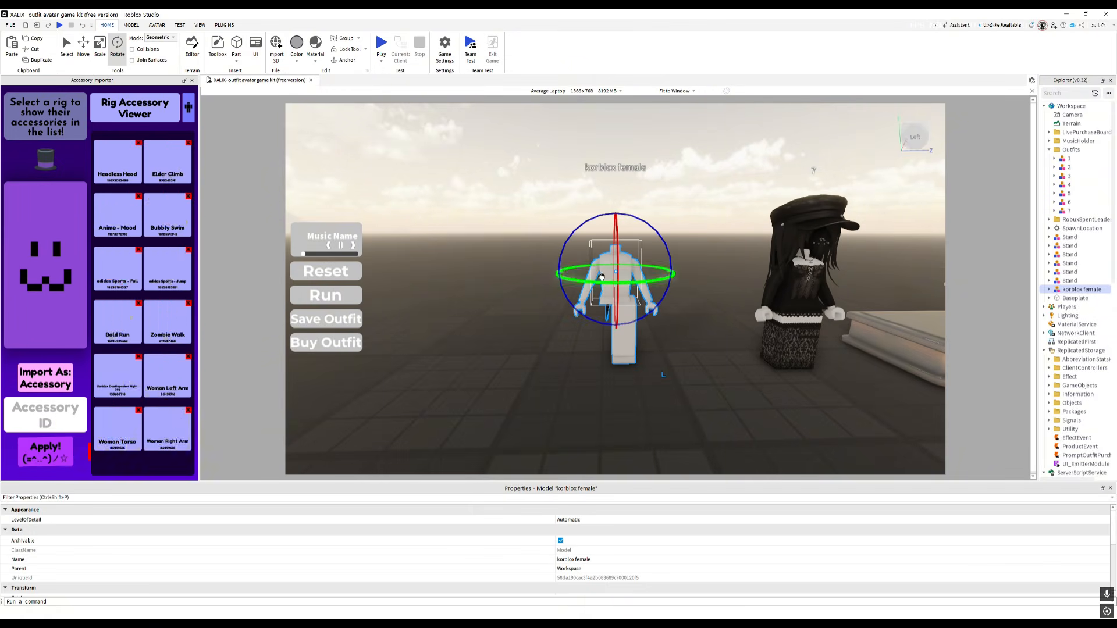
left_click(188, 107)
scroll(185, 469, "down", 3)
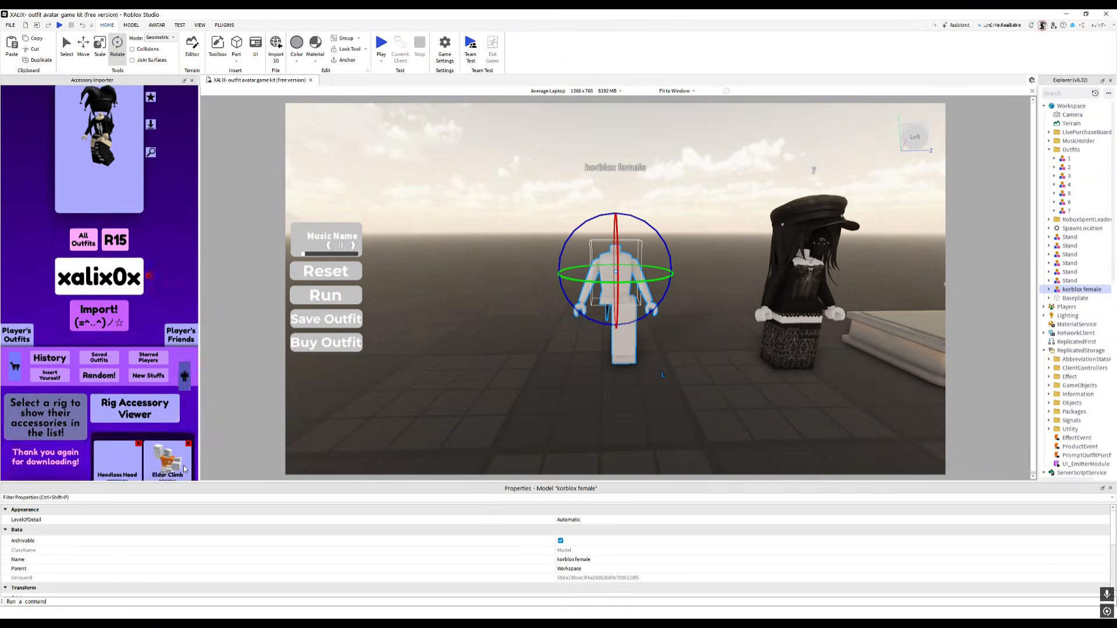
scroll(185, 469, "down", 5)
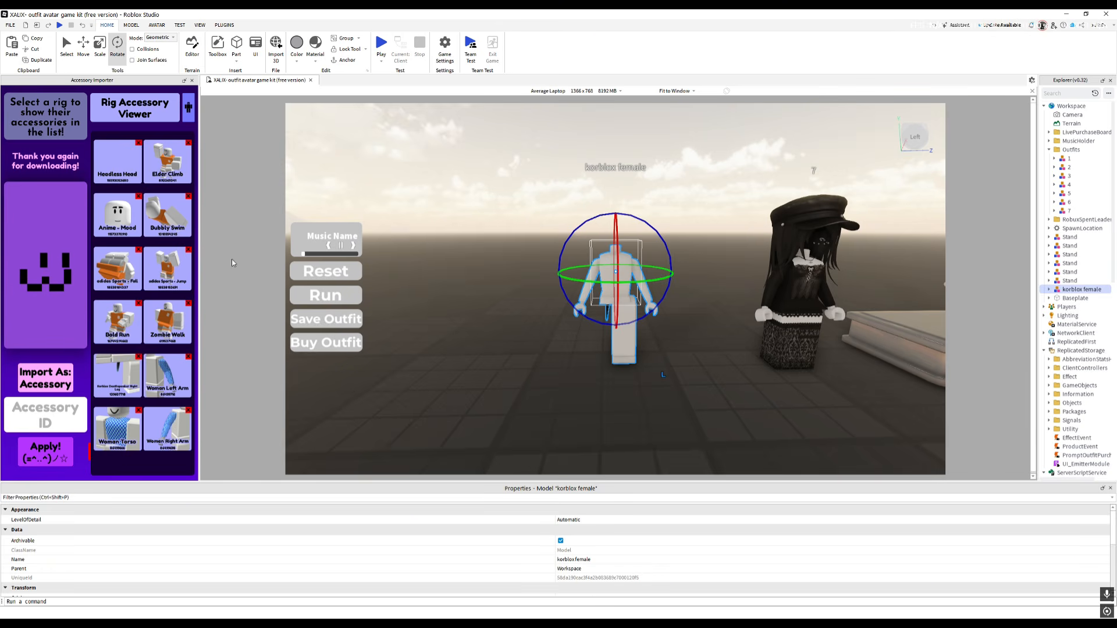
Look up the Update Humanoid Descriptions option in the outfit importer's settings, then return to the accessory importer.
left_click(188, 109)
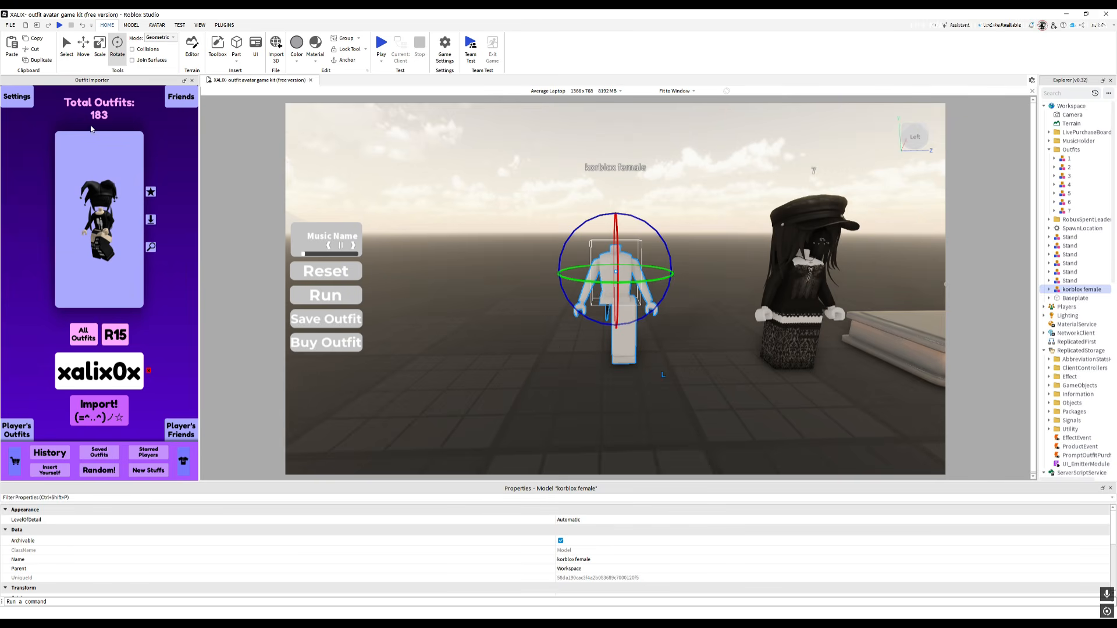
left_click(29, 99)
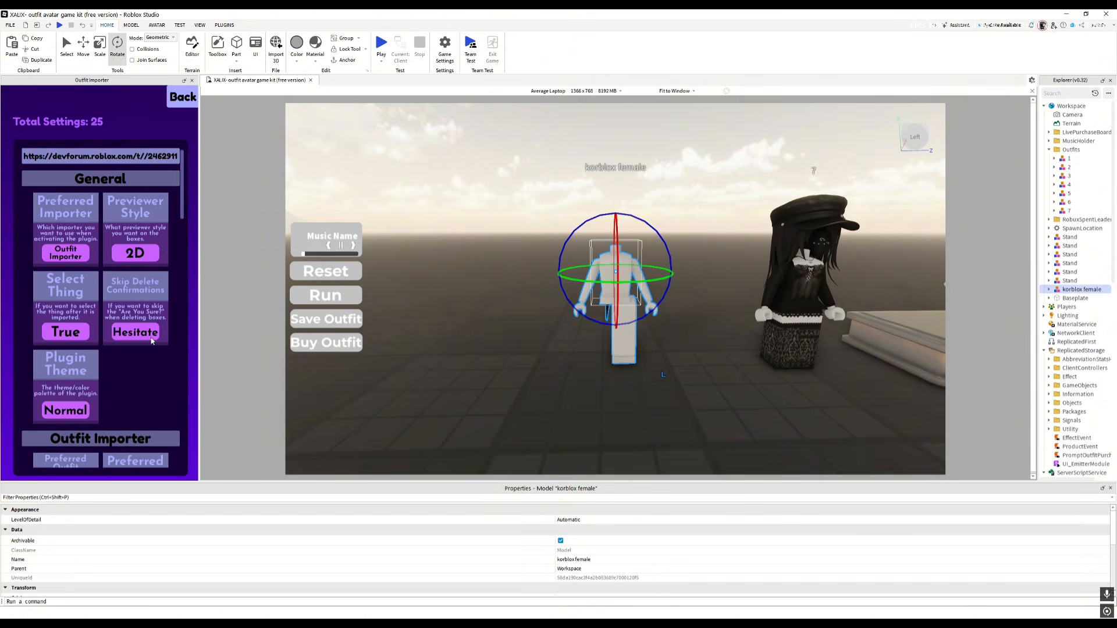
scroll(154, 389, "down", 6)
scroll(150, 396, "down", 10)
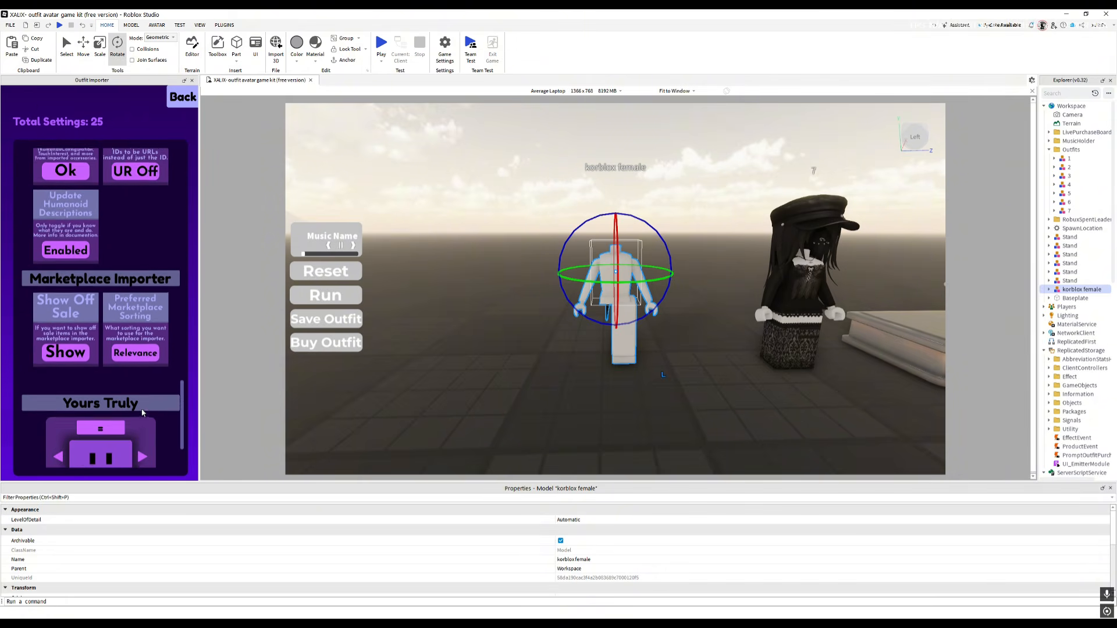
scroll(142, 413, "up", 1)
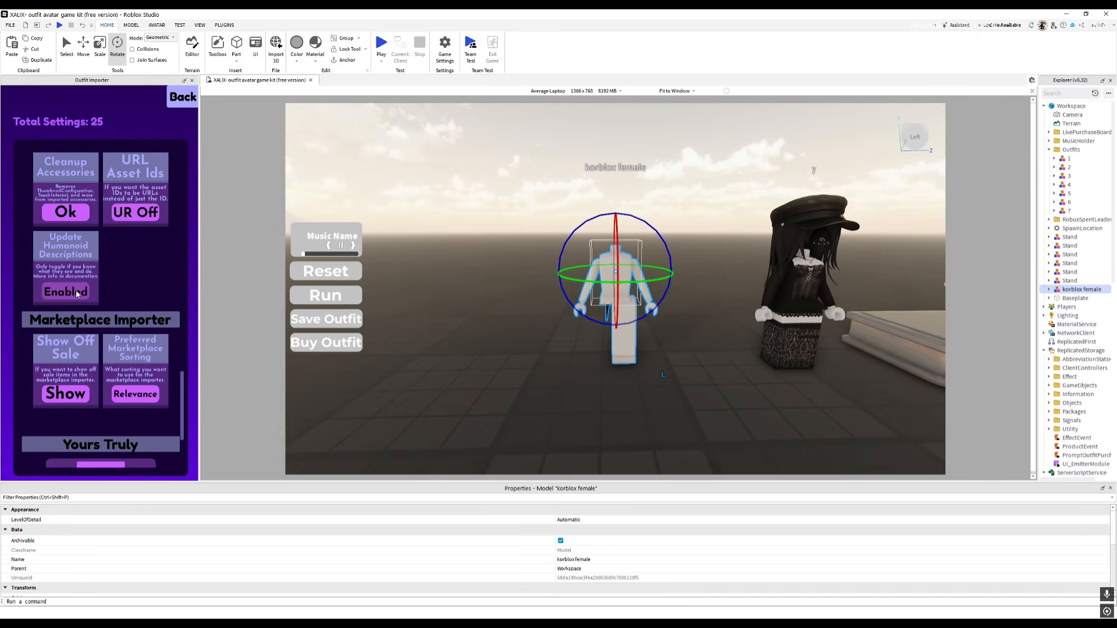
left_click(183, 96)
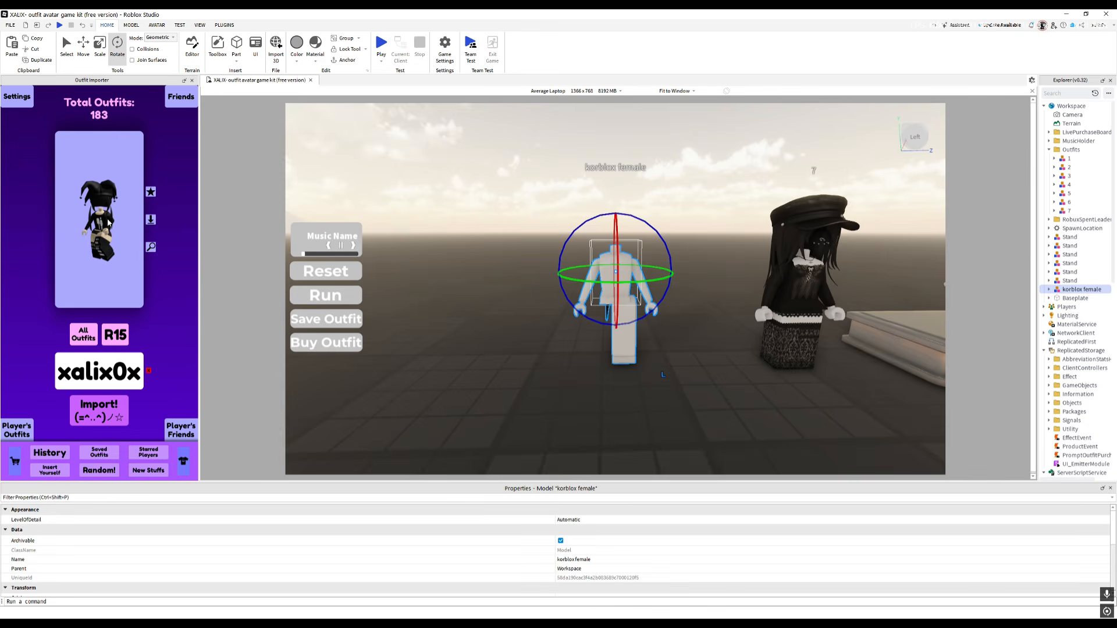
left_click(180, 466)
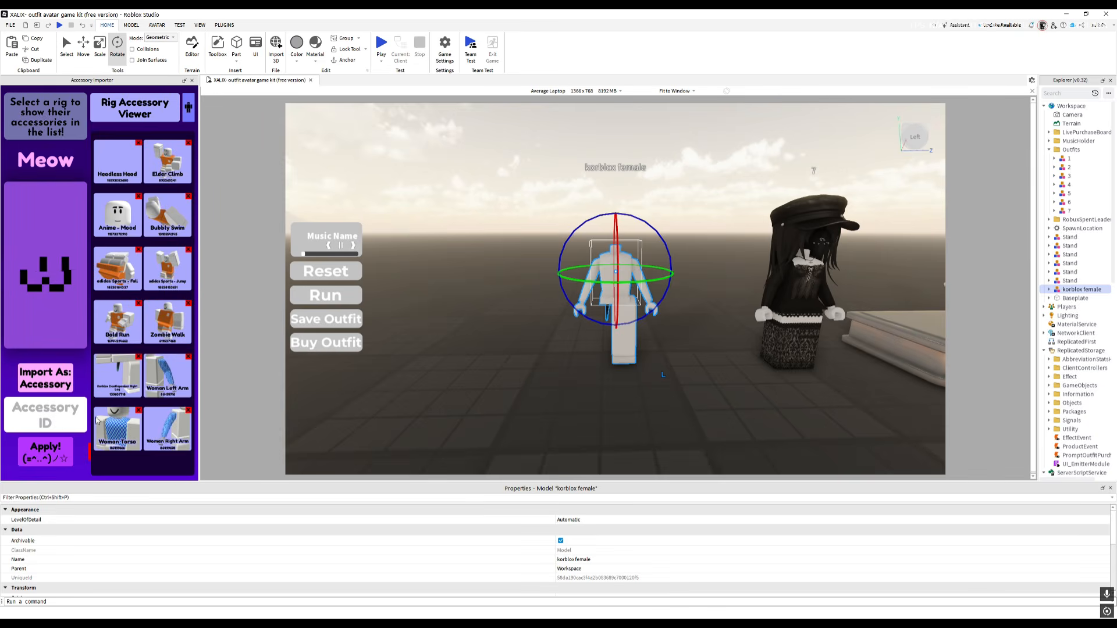
Switch to the browser, browse the Roblox Marketplace, and open the "long hime doll hair in black" item in a new tab.
left_click(653, 279)
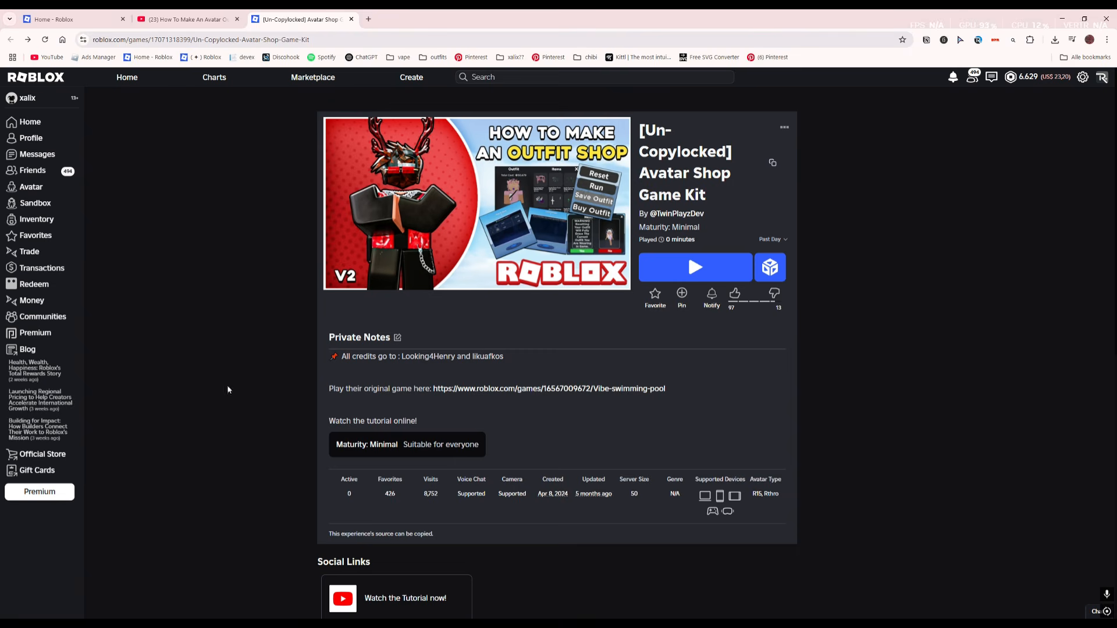
left_click(312, 77)
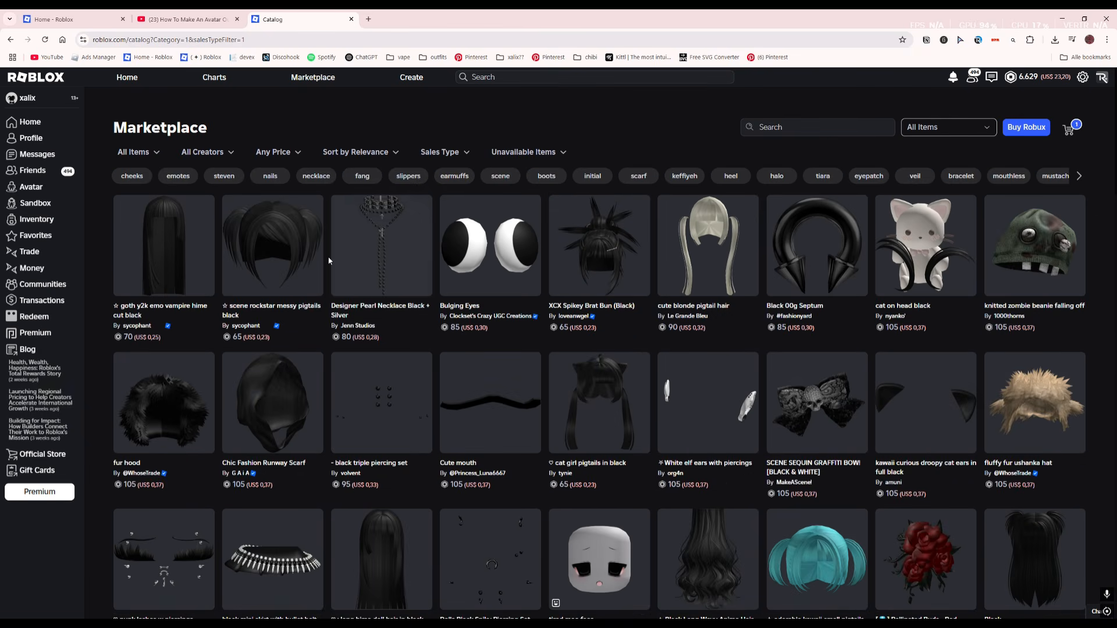
scroll(598, 395, "down", 2)
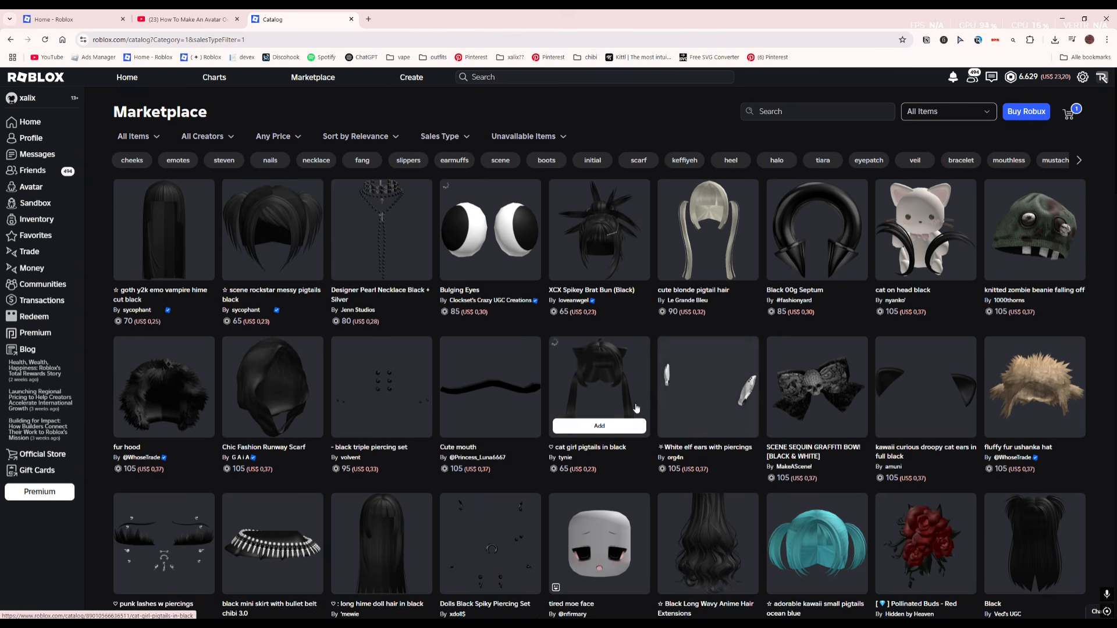
scroll(598, 395, "up", 2)
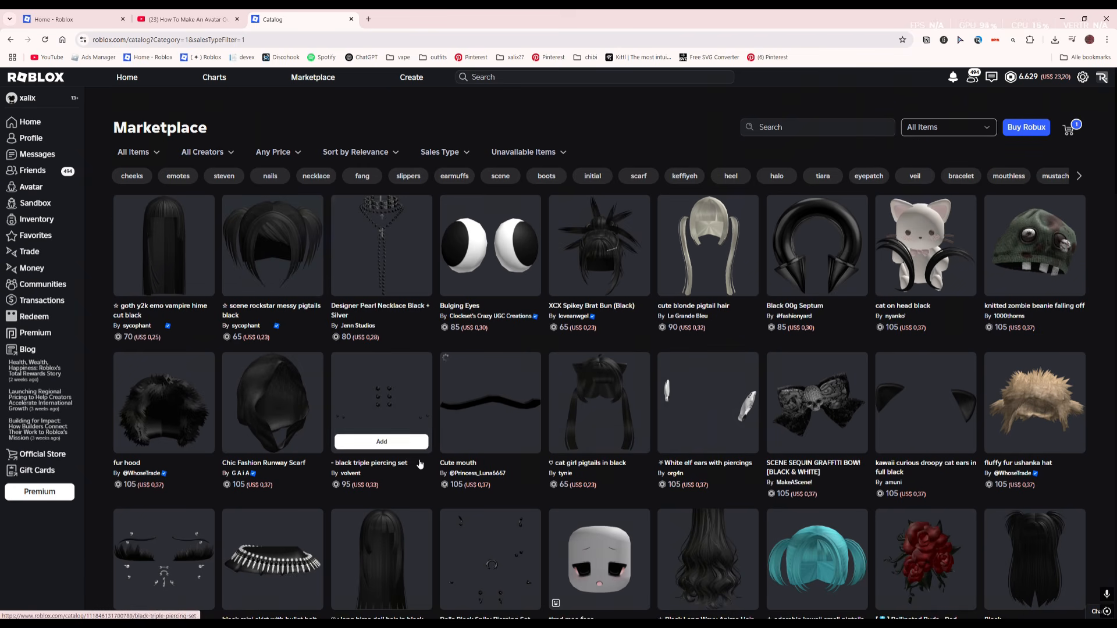
scroll(383, 399, "down", 3)
right_click(383, 399)
left_click(407, 160)
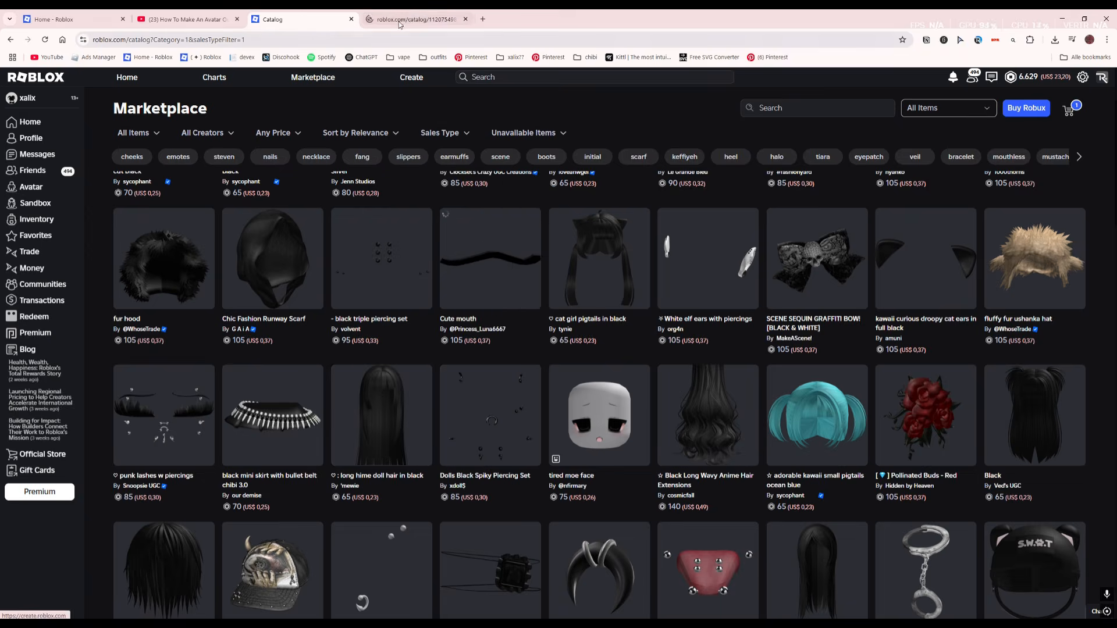
Copy the asset ID from the address of the "long hime doll hair in black" page.
left_click(406, 19)
left_click(226, 41)
double_click(226, 41)
key("ctrl+c")
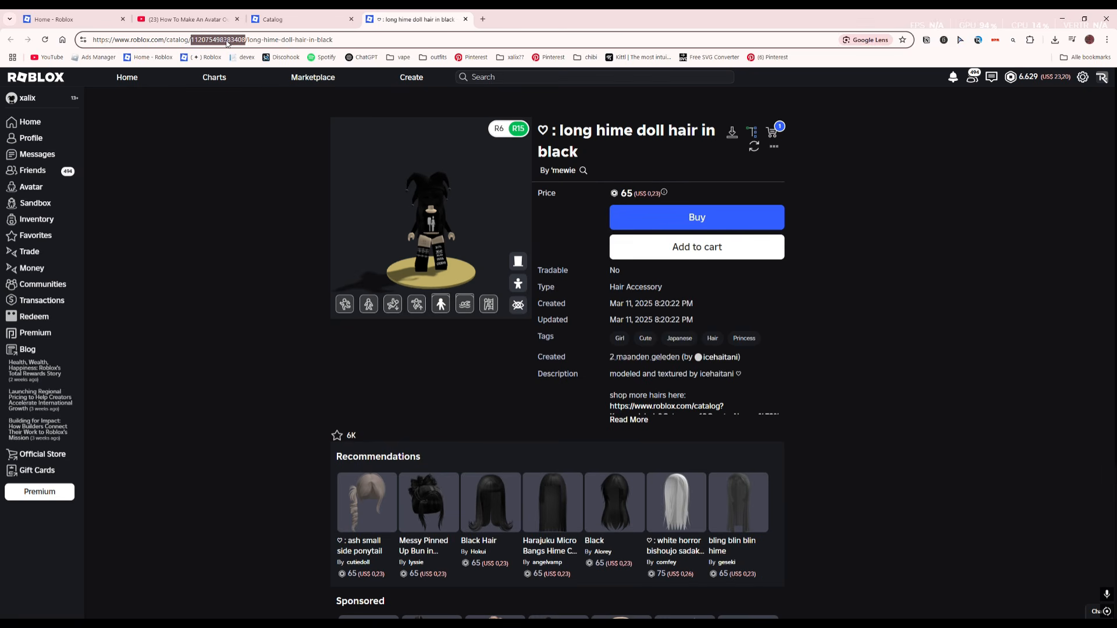
left_click(287, 624)
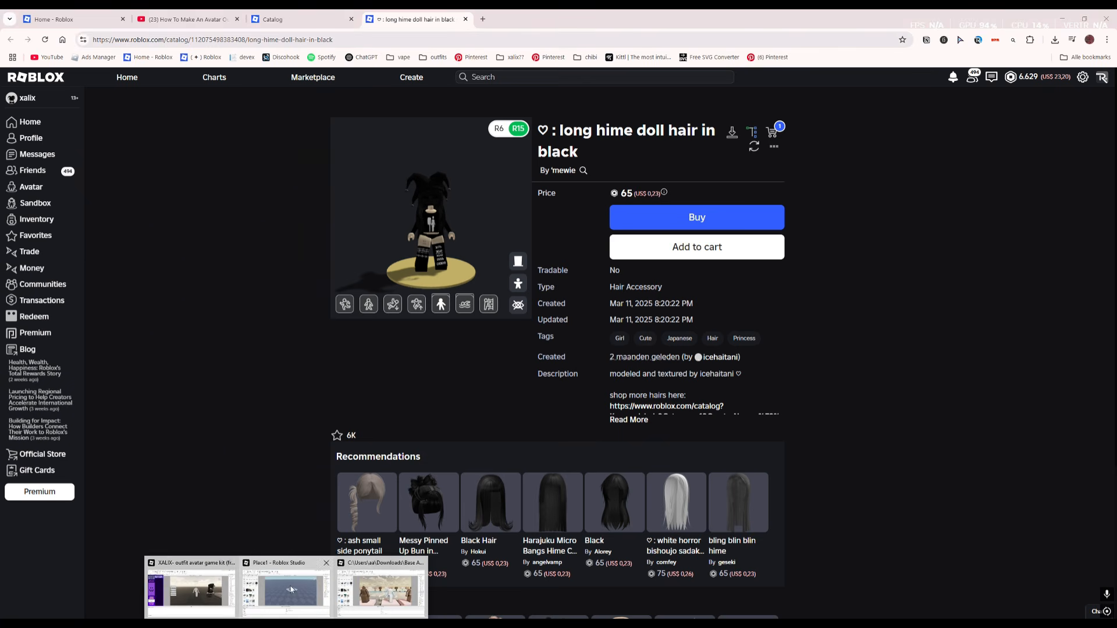
left_click(212, 588)
left_click(602, 314)
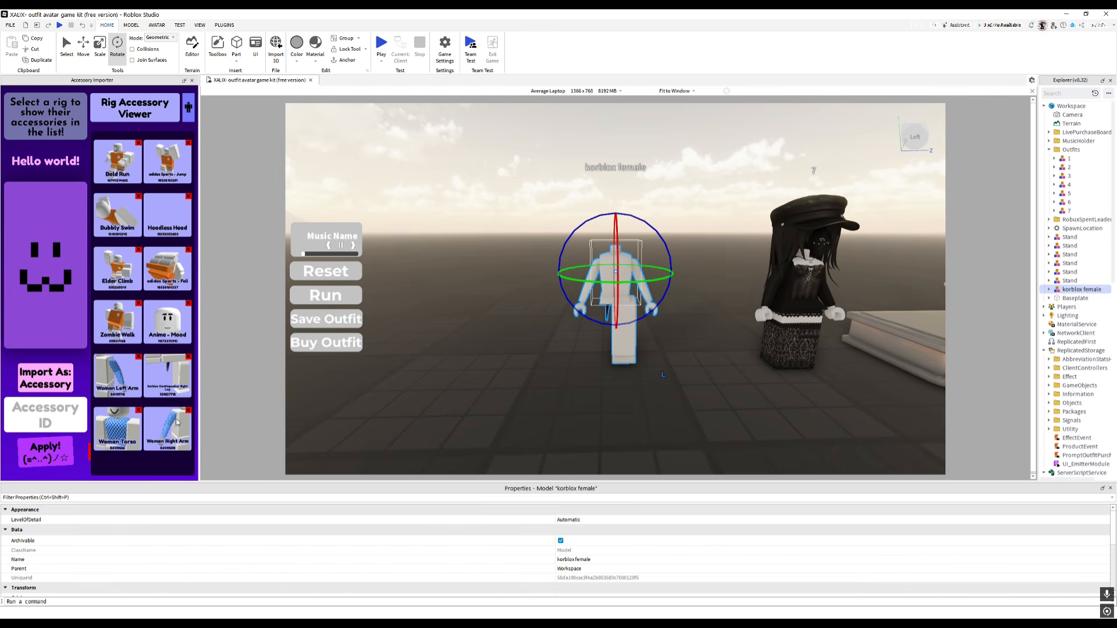
left_click(44, 419)
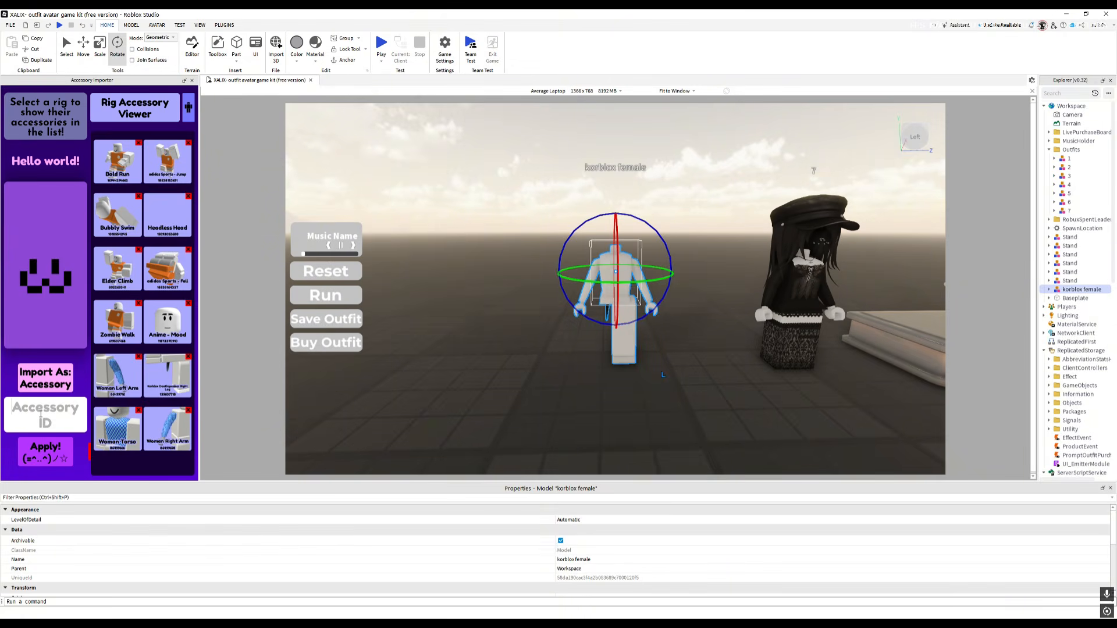
key("ctrl+v")
key("Return")
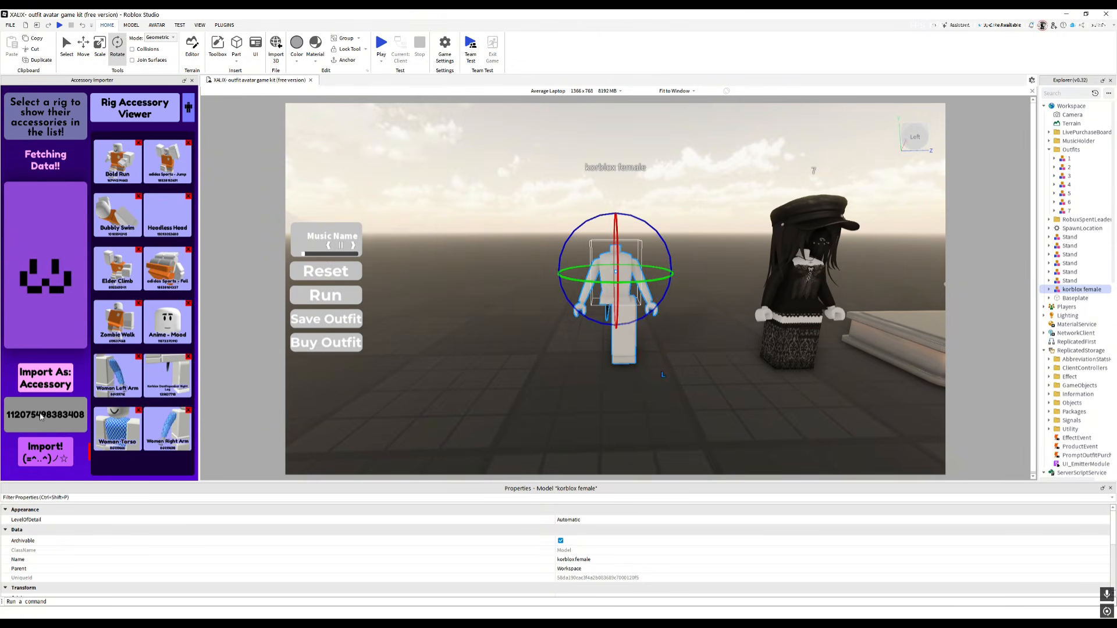
left_click(55, 448)
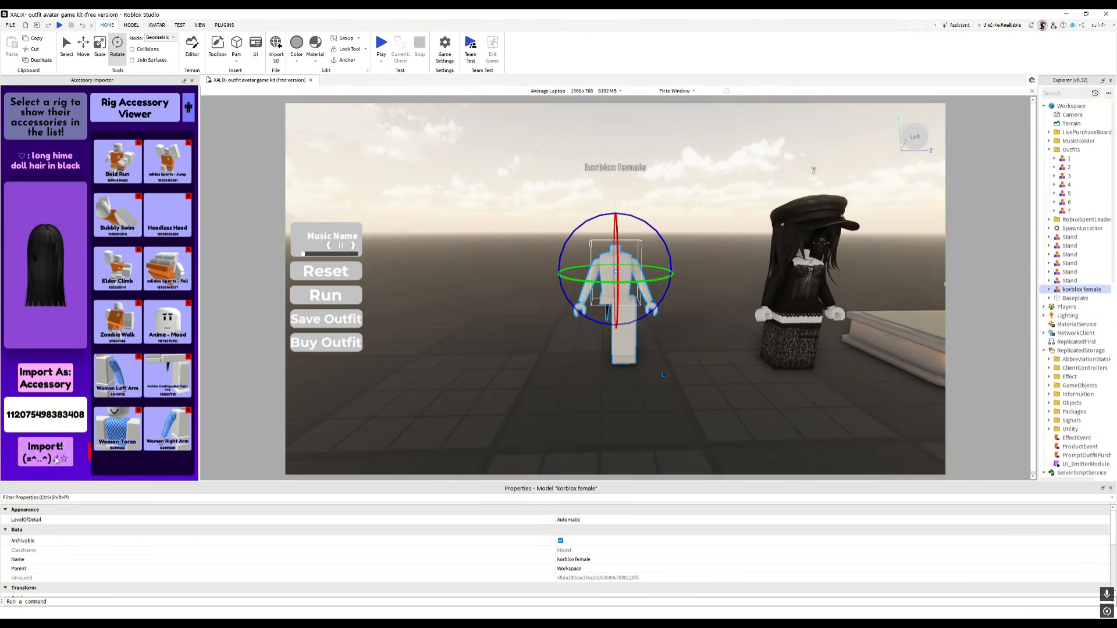
Examine the imported hair on the korblox female from the front and from the side, next to the other outfits.
left_click(523, 384)
right_click_drag(554, 377, 554, 376)
scroll(554, 377, "up", 2)
scroll(554, 376, "down", 2)
scroll(558, 376, "up", 1)
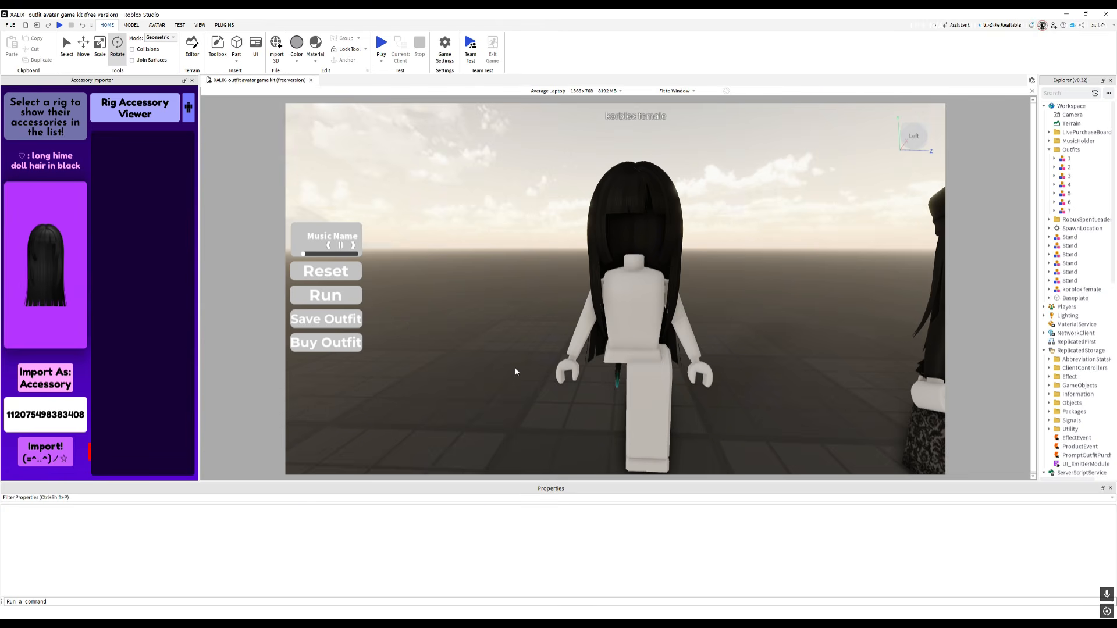
scroll(515, 372, "down", 2)
right_click_drag(515, 371, 516, 372)
scroll(516, 372, "up", 1)
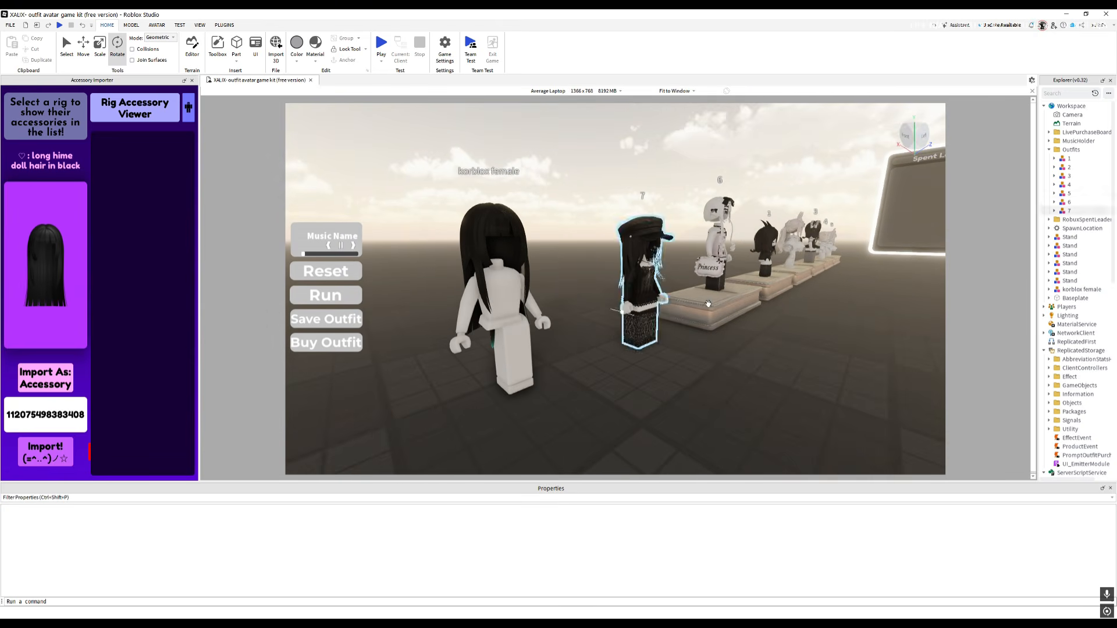
key("a")
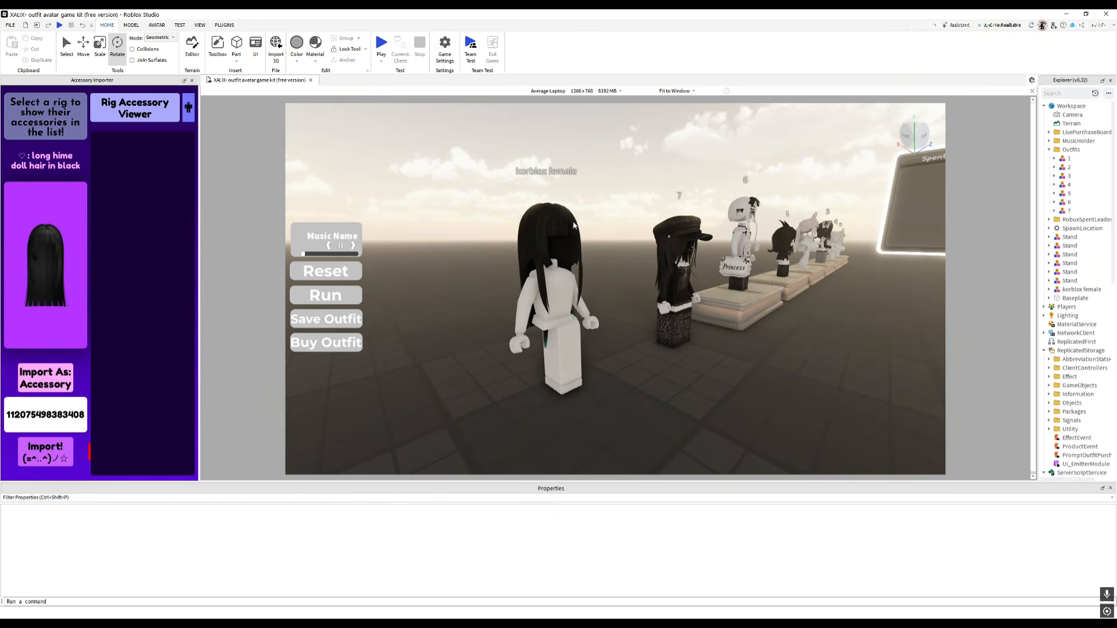
Expand the korblox female's Humanoid and open the properties of its HumanoidDescription.
left_click(567, 291)
left_click(1049, 290)
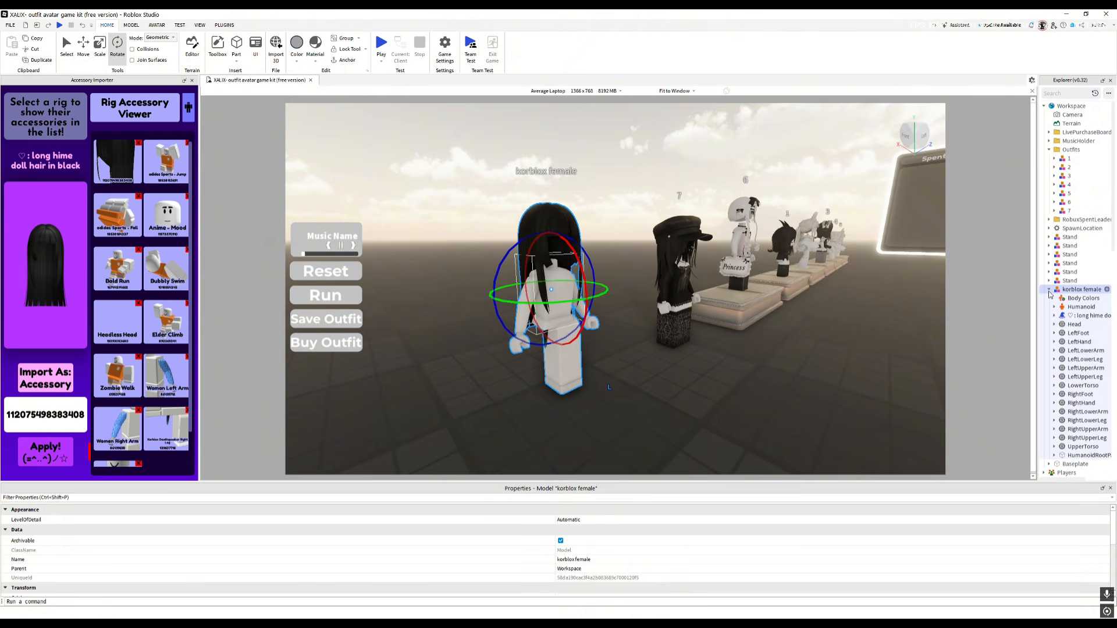
left_click(1054, 308)
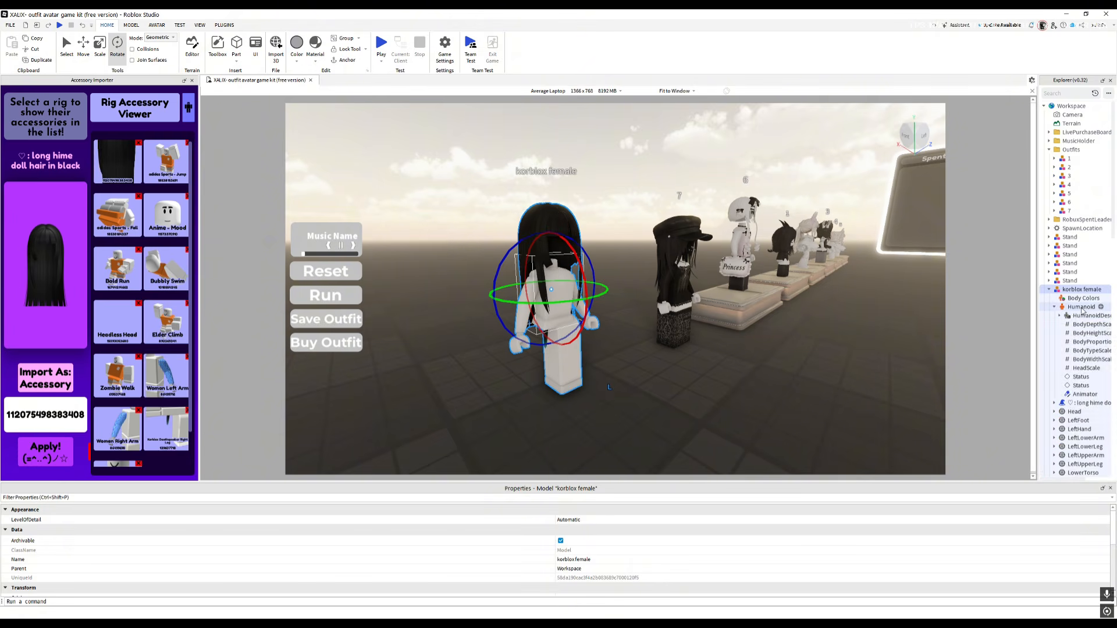
left_click(1086, 315)
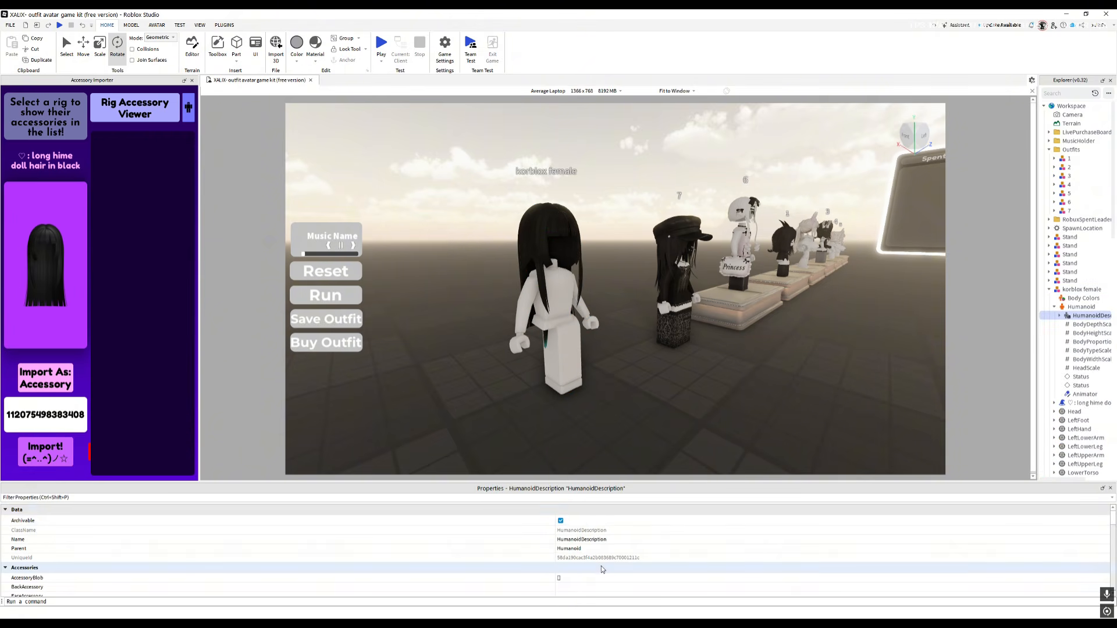
Check the HairAccessory value in the korblox female's HumanoidDescription, and view the whole row of outfits with the boards.
scroll(602, 569, "down", 3)
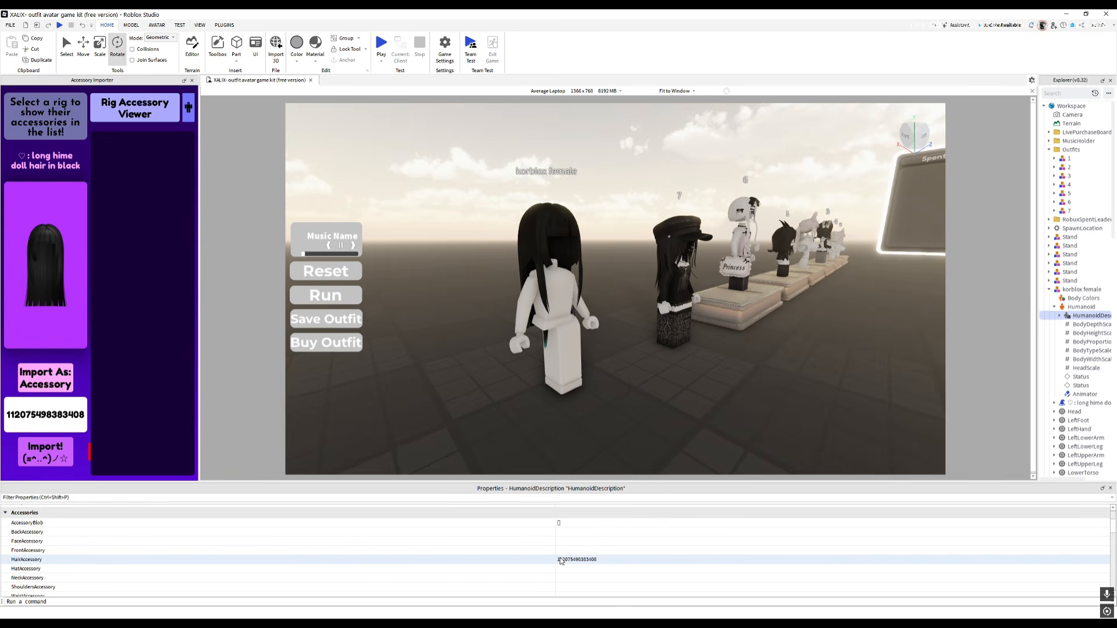
left_click(508, 386)
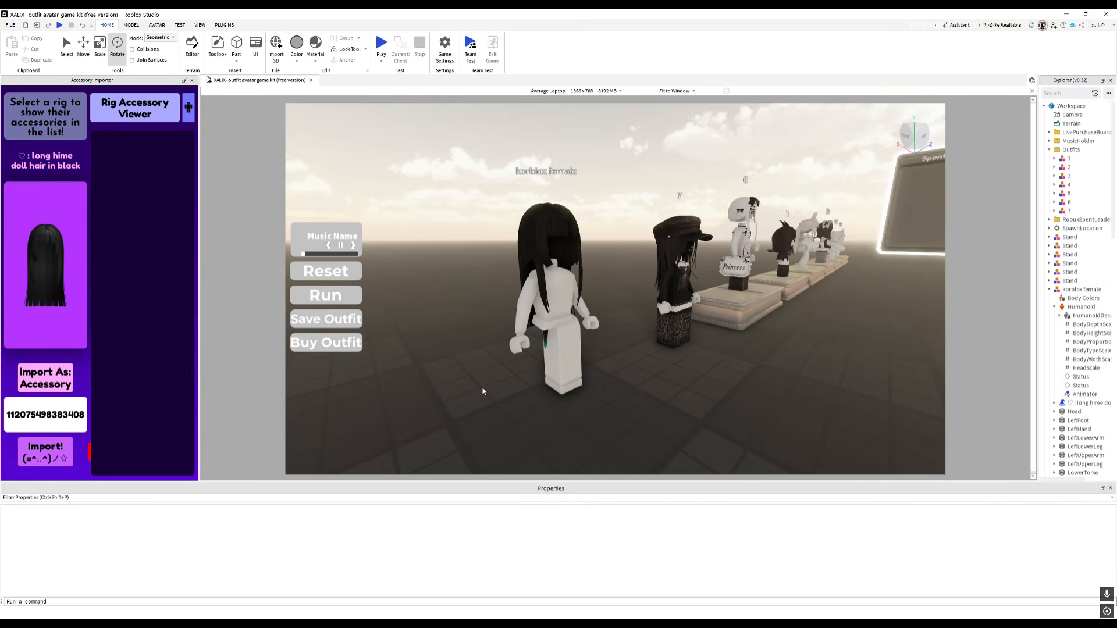
key("d")
right_click_drag(477, 350, 477, 350)
key("s")
key("w")
key("a")
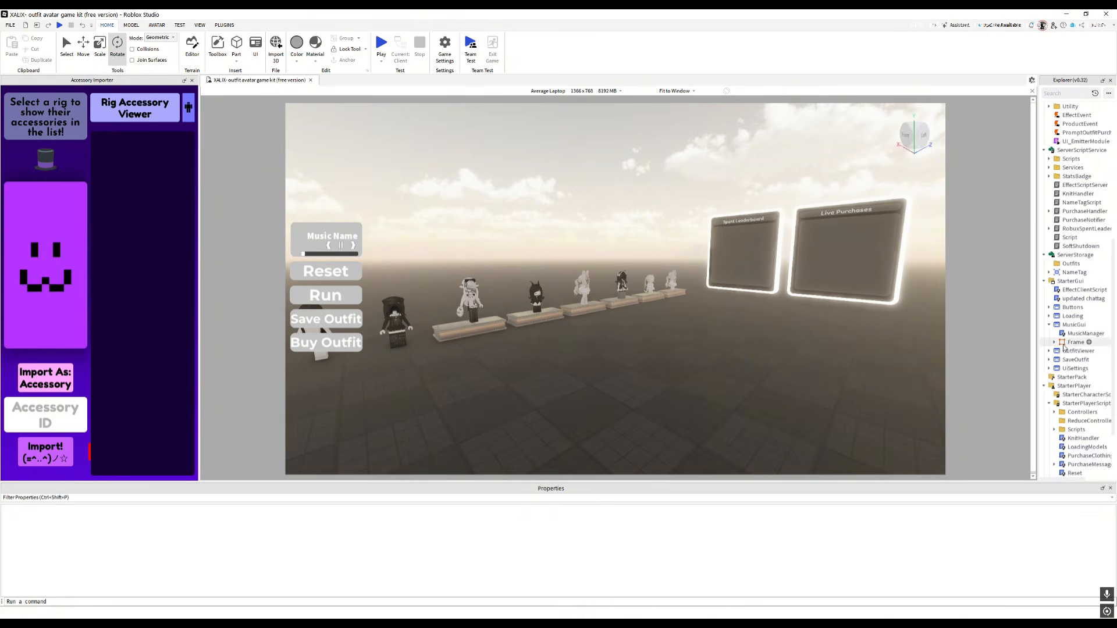
Open the updated chattag script in StarterGui and highlight the first entry of the owners username list.
scroll(1059, 351, "down", 2)
scroll(1065, 337, "up", 1)
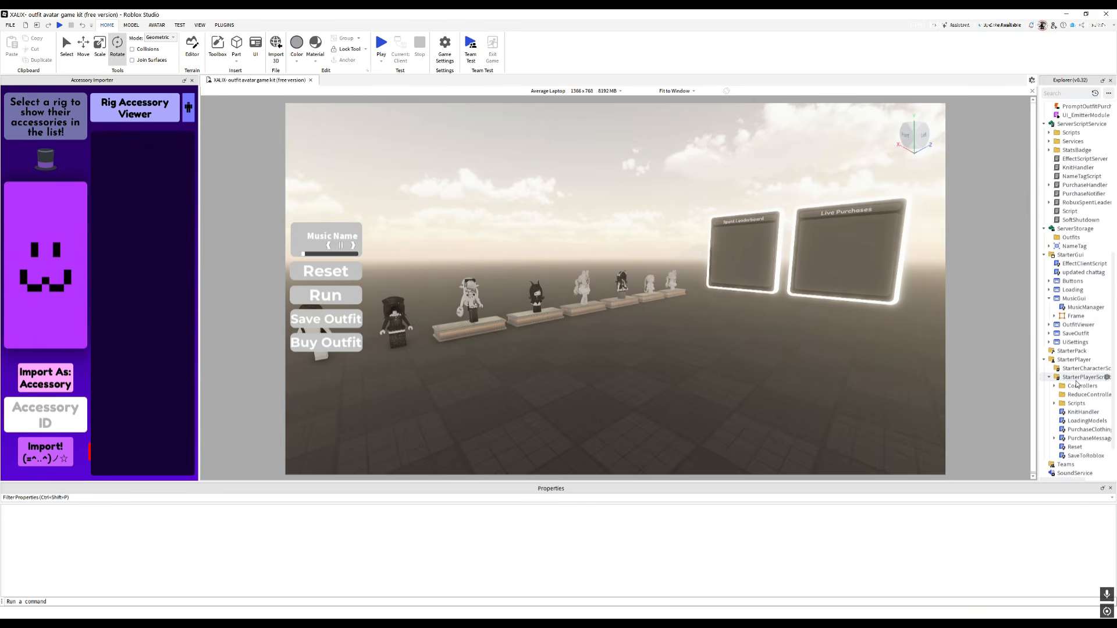
double_click(1077, 273)
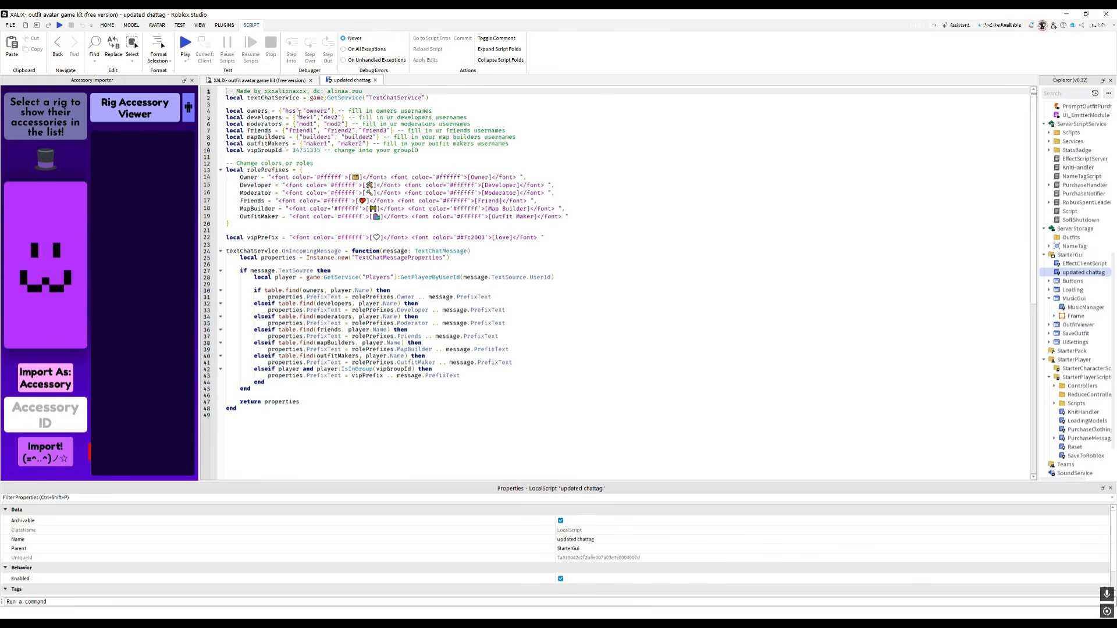
double_click(291, 110)
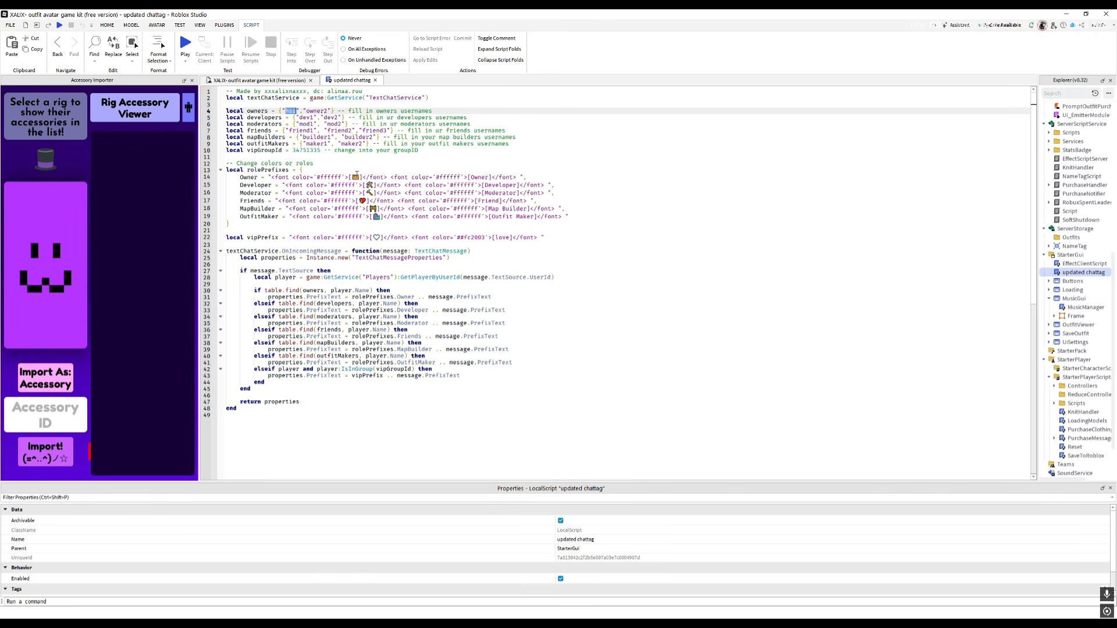
Examine the emoji, colour and role text of the Owner and OutfitMaker entries in the chat tag script's rolePrefixes.
left_click(359, 178)
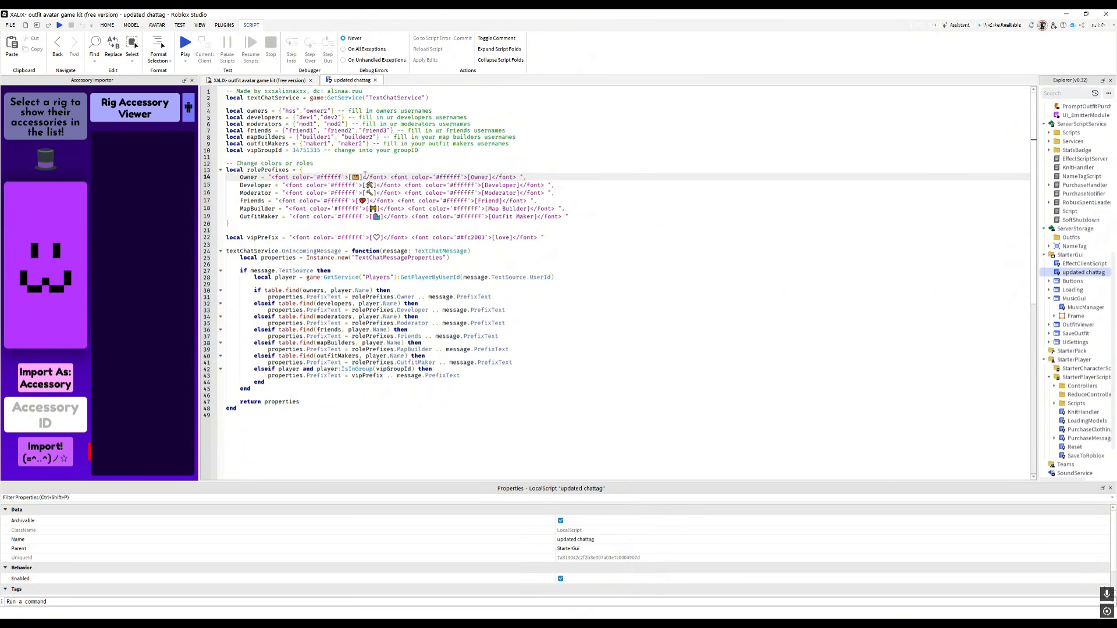
left_click(482, 180)
left_click(447, 178)
left_click(361, 178)
left_click(456, 215)
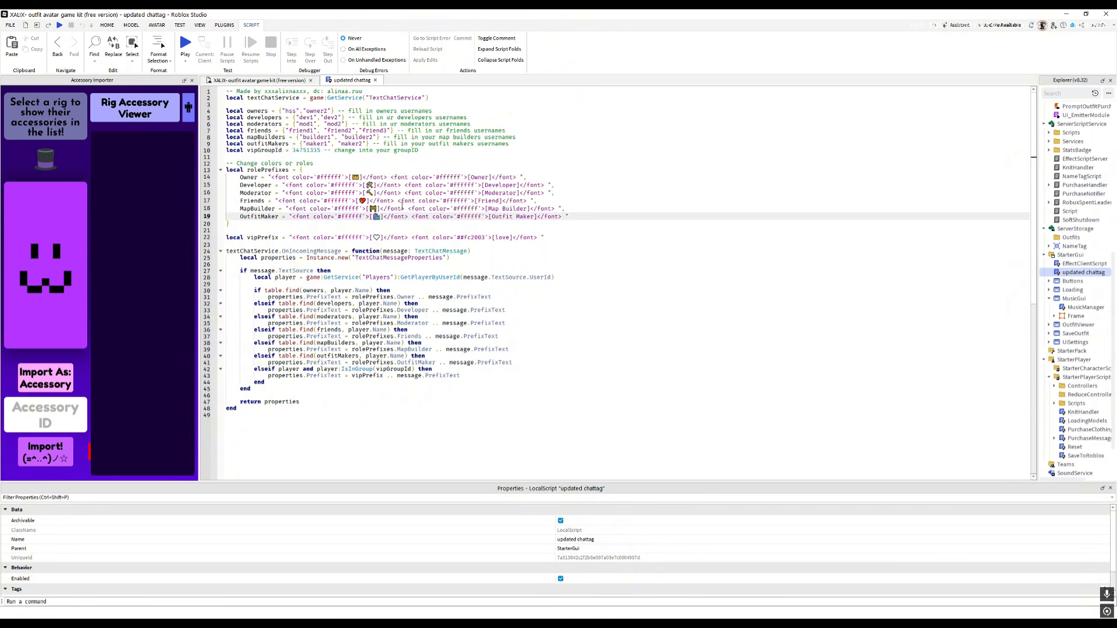
Examine the colour code, the love label and the heart symbol in the chat tag script's vipPrefix line.
left_click(467, 237)
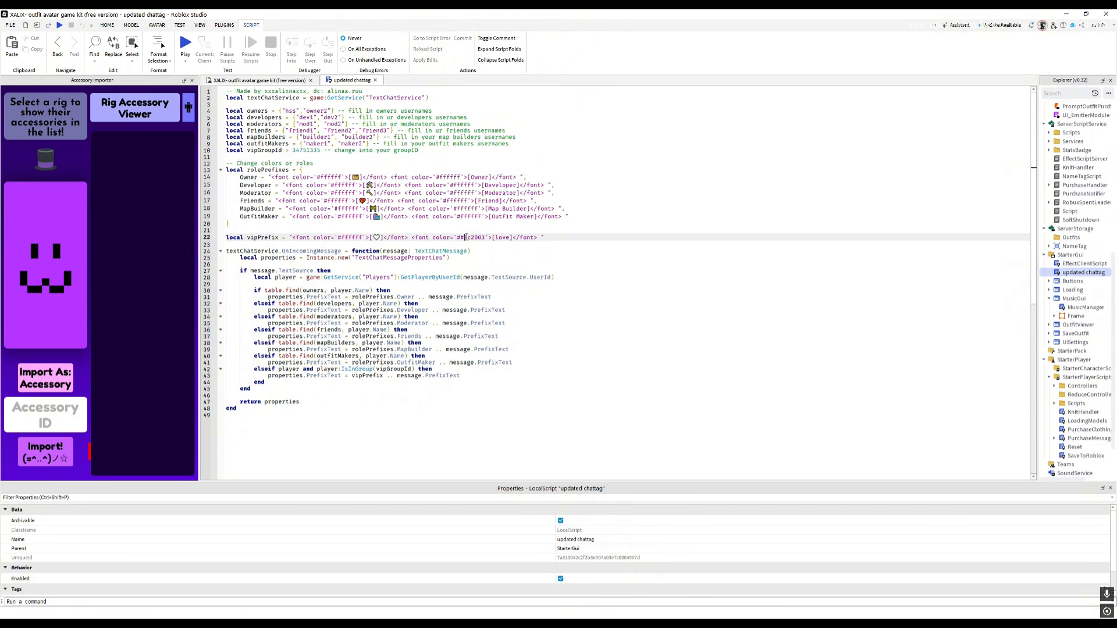
double_click(473, 237)
left_click(509, 237)
double_click(506, 237)
left_click(379, 238)
double_click(376, 238)
left_click(445, 211)
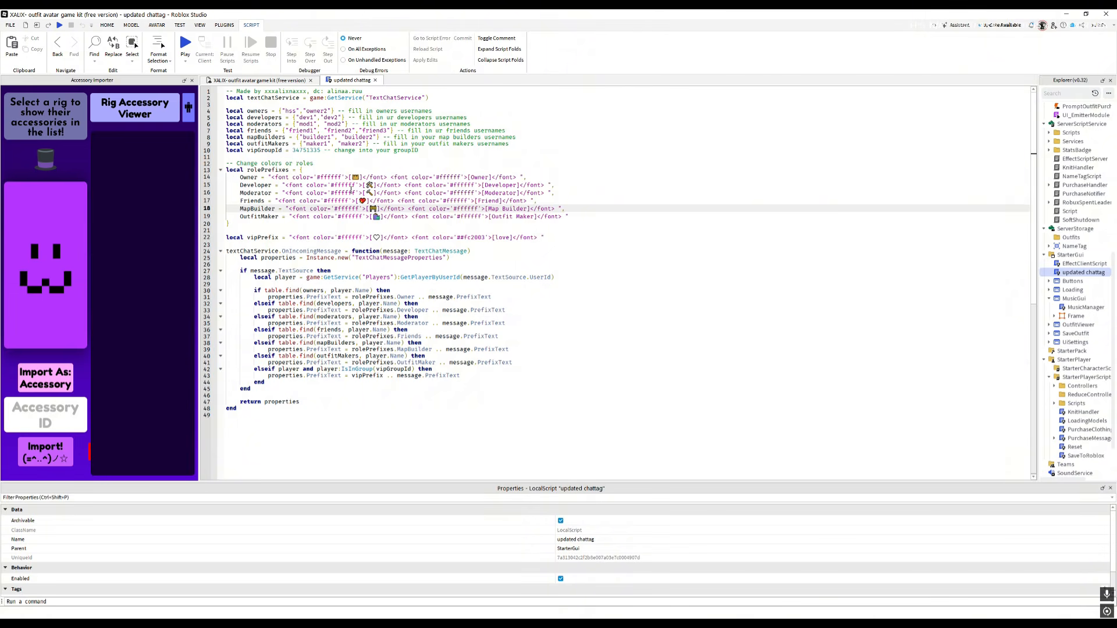
Highlight the script's vipGroupId value, switch to the browser, open the XALIX shop community and select the group ID in its address.
left_click(352, 158)
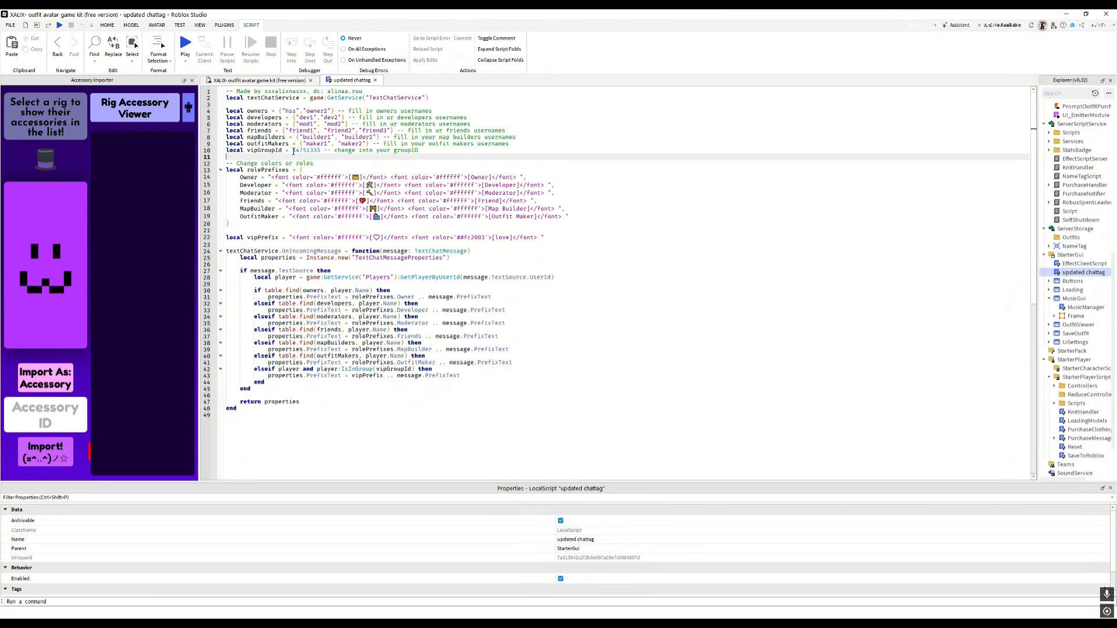
double_click(306, 150)
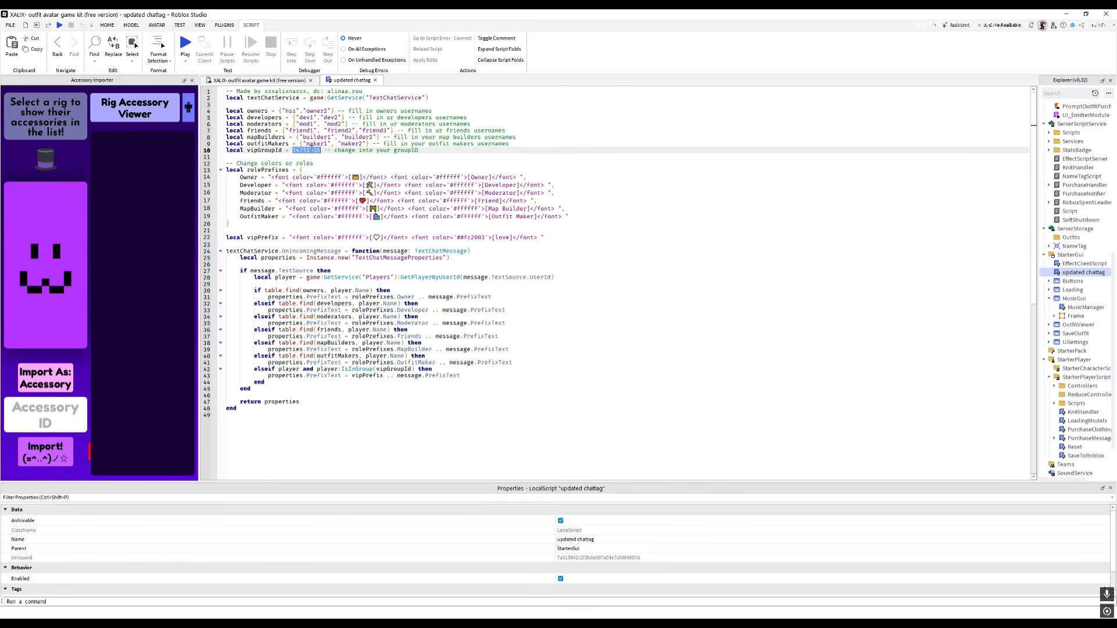
key("alt+Tab")
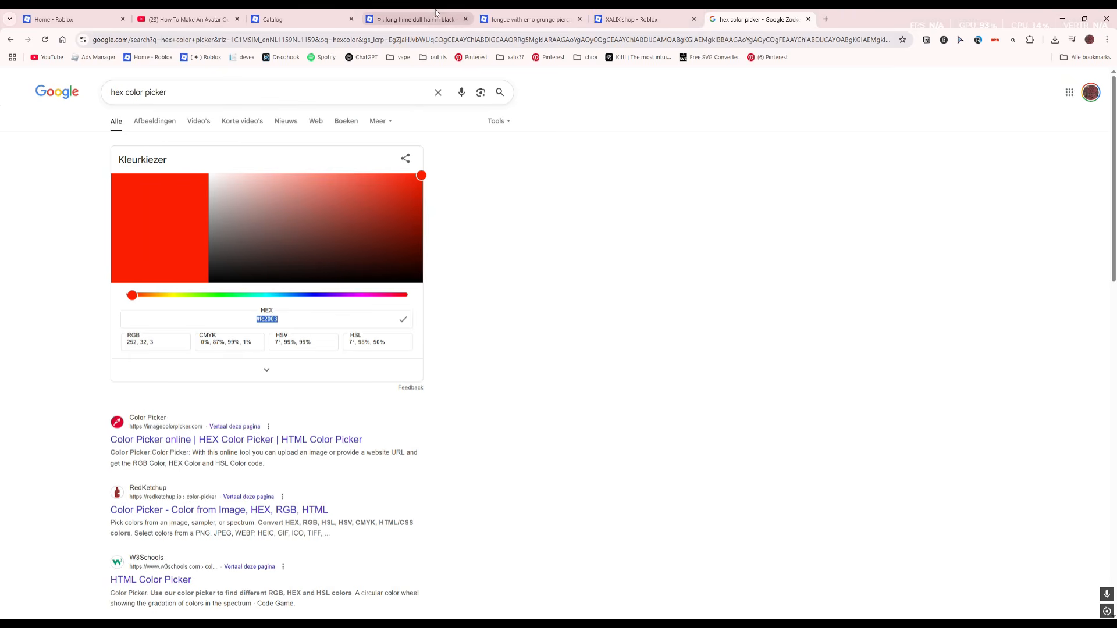
left_click(271, 19)
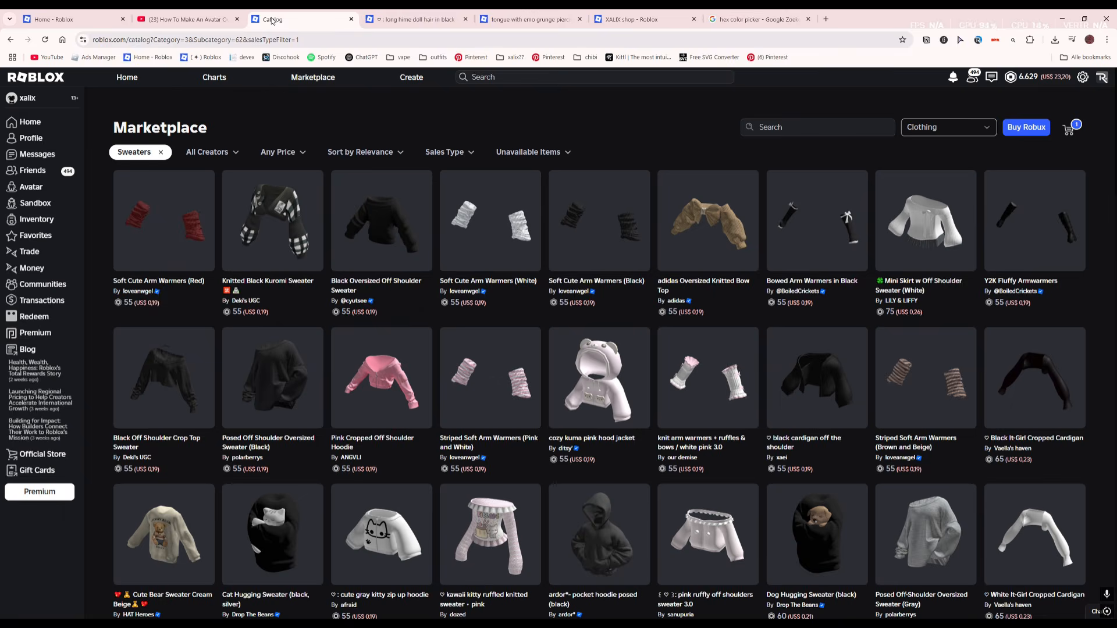
left_click(45, 285)
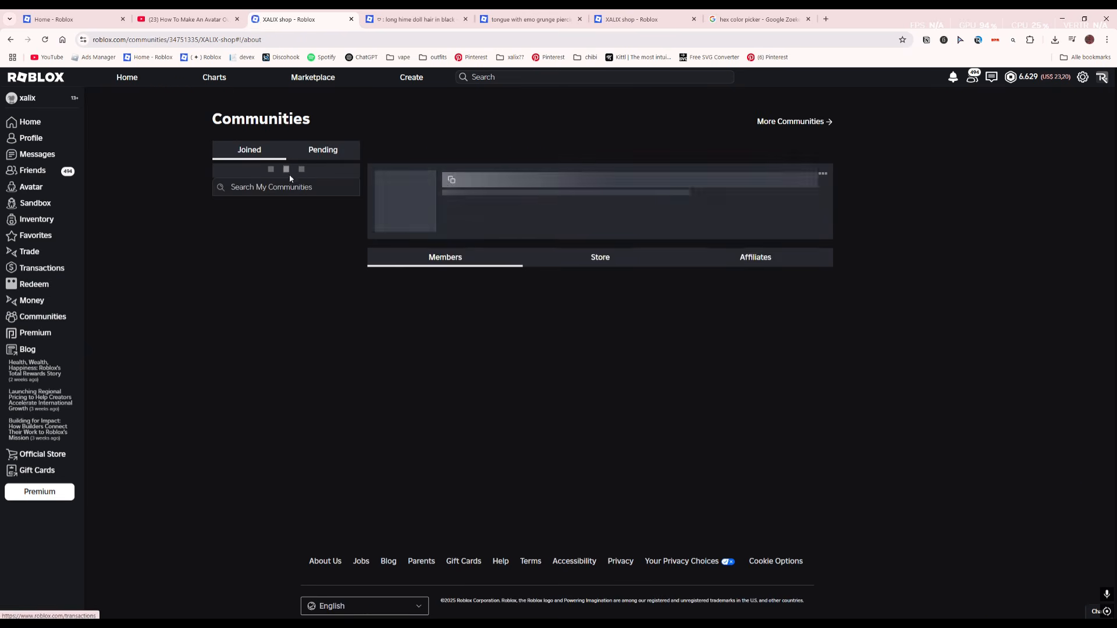
left_click(227, 40)
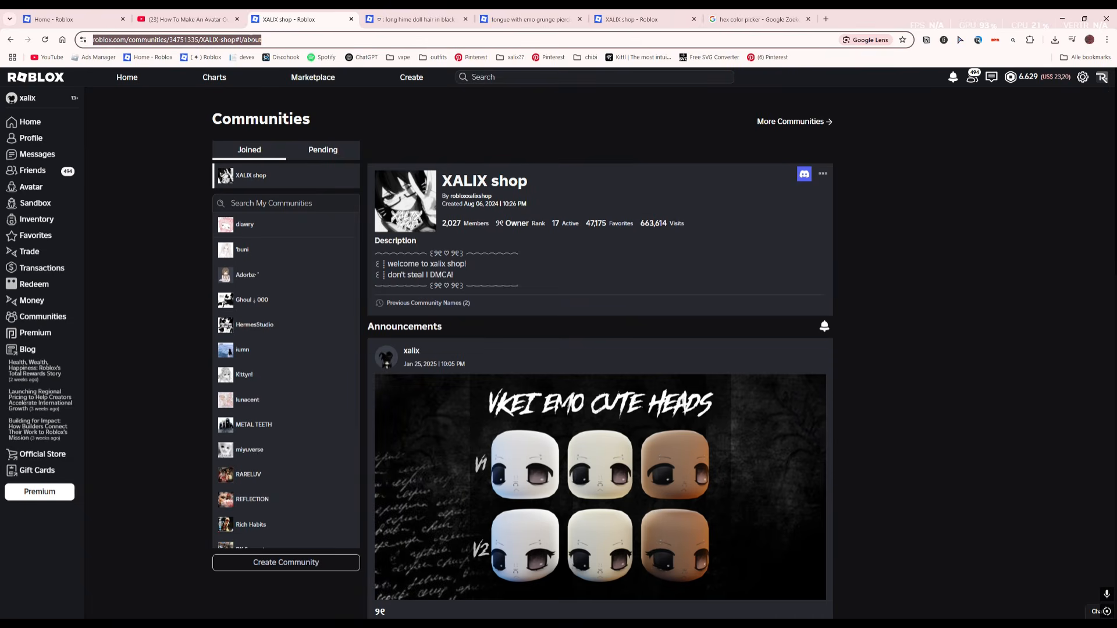
left_click(184, 39)
double_click(183, 39)
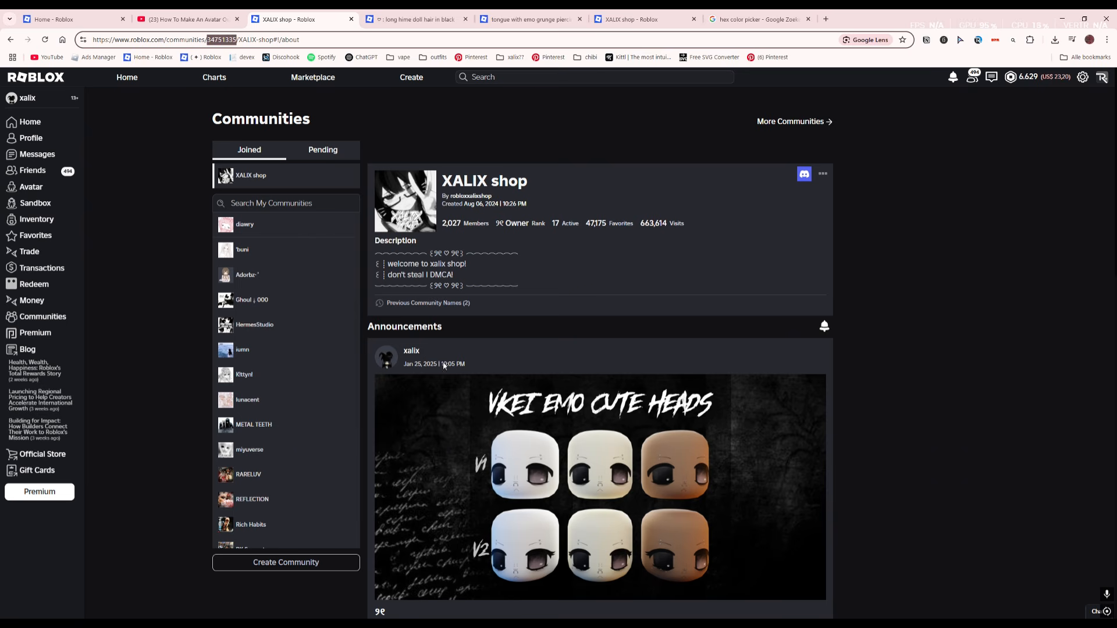
Return to Roblox Studio and close the updated chattag script.
key("alt+Tab")
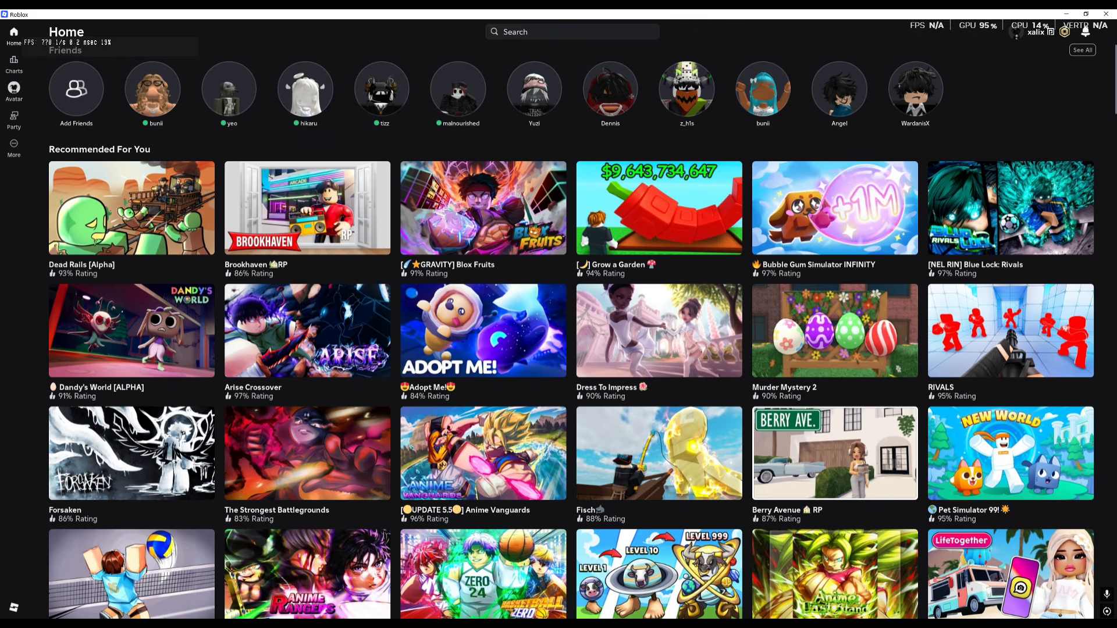
key("alt+Tab")
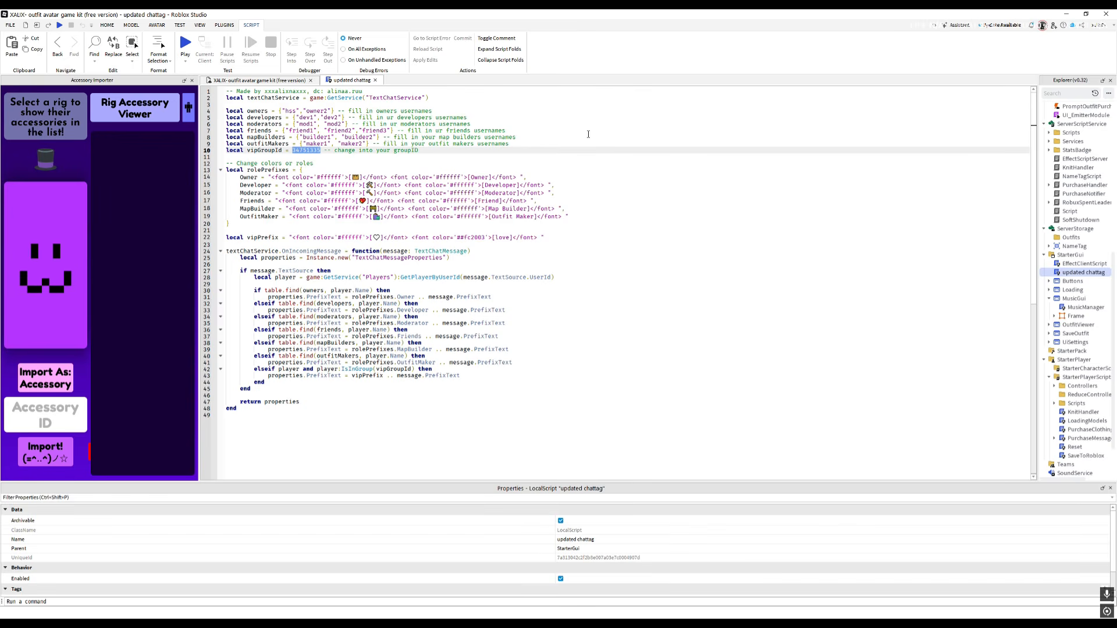
left_click(375, 80)
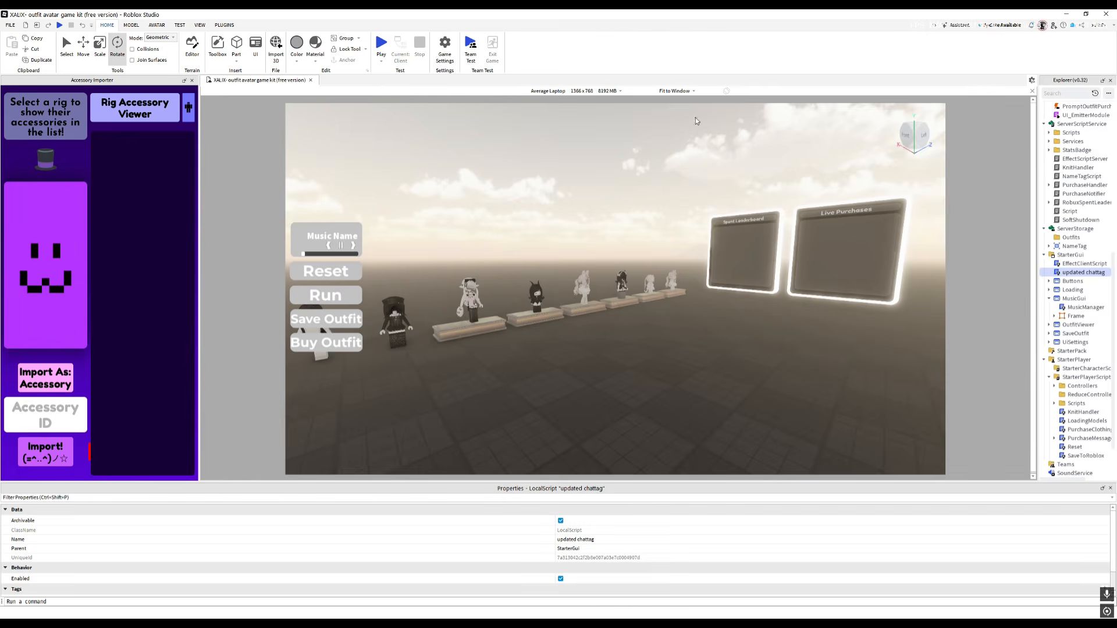
Open NameTagScript in ServerScriptService, highlight its groupId value and go back to the place's 3D view.
double_click(1082, 178)
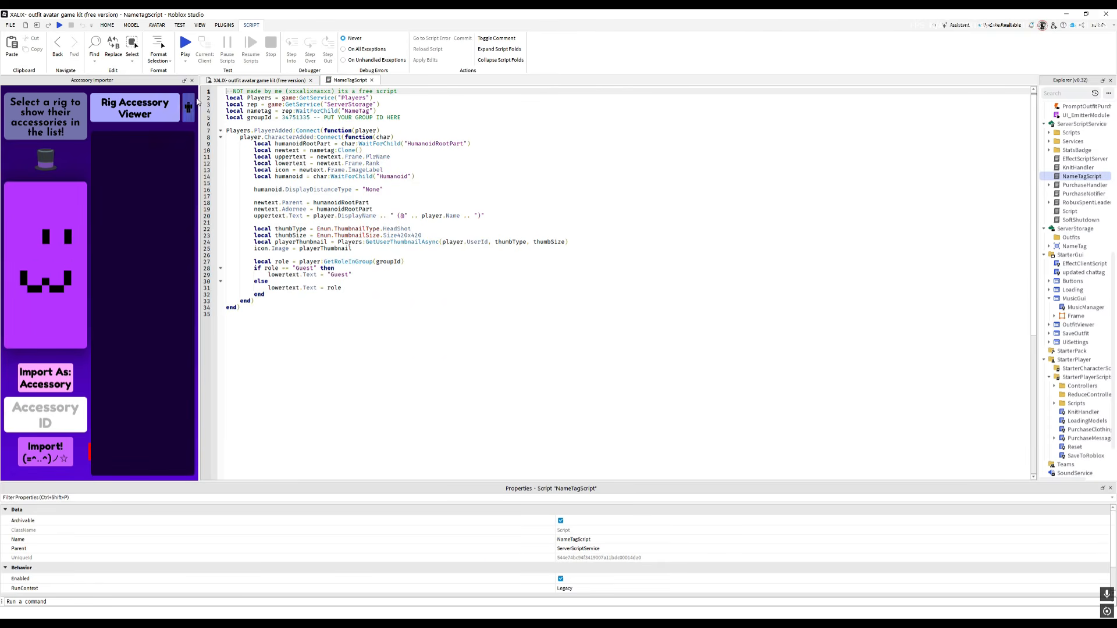
double_click(300, 117)
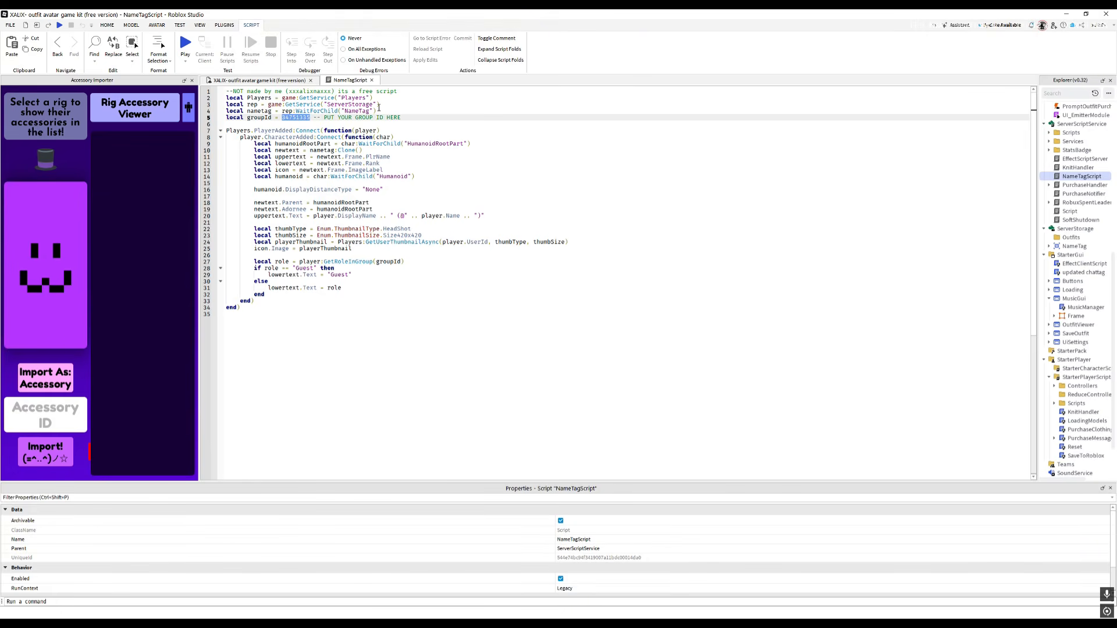
left_click(269, 80)
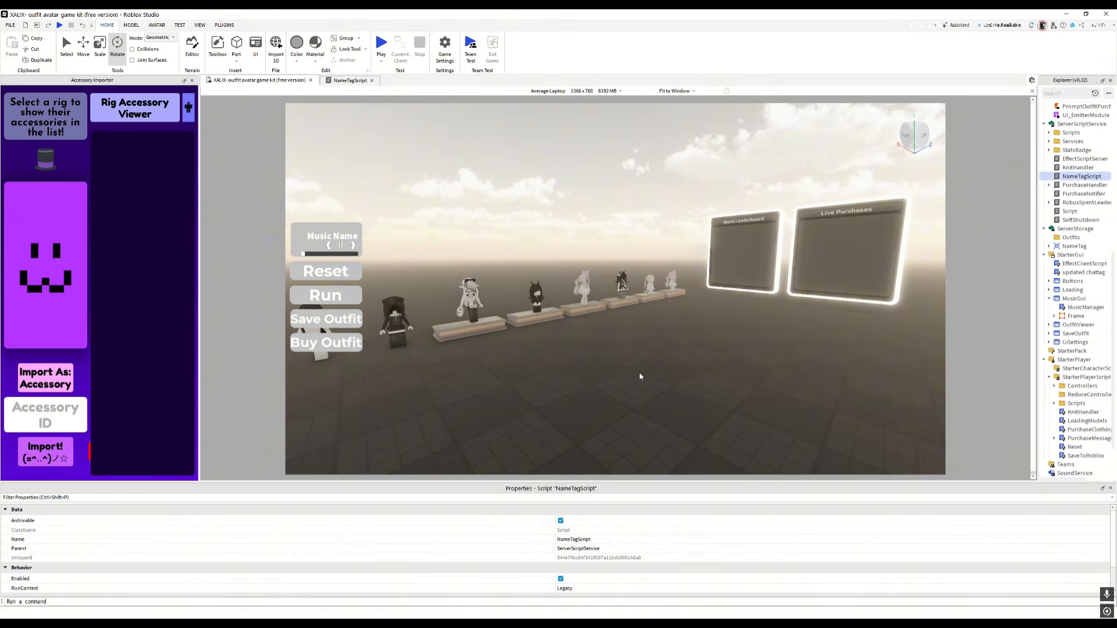
Start a play test of the place, pause the music and face the Spent Leaderboard and Live Purchases boards.
scroll(639, 376, "down", 2)
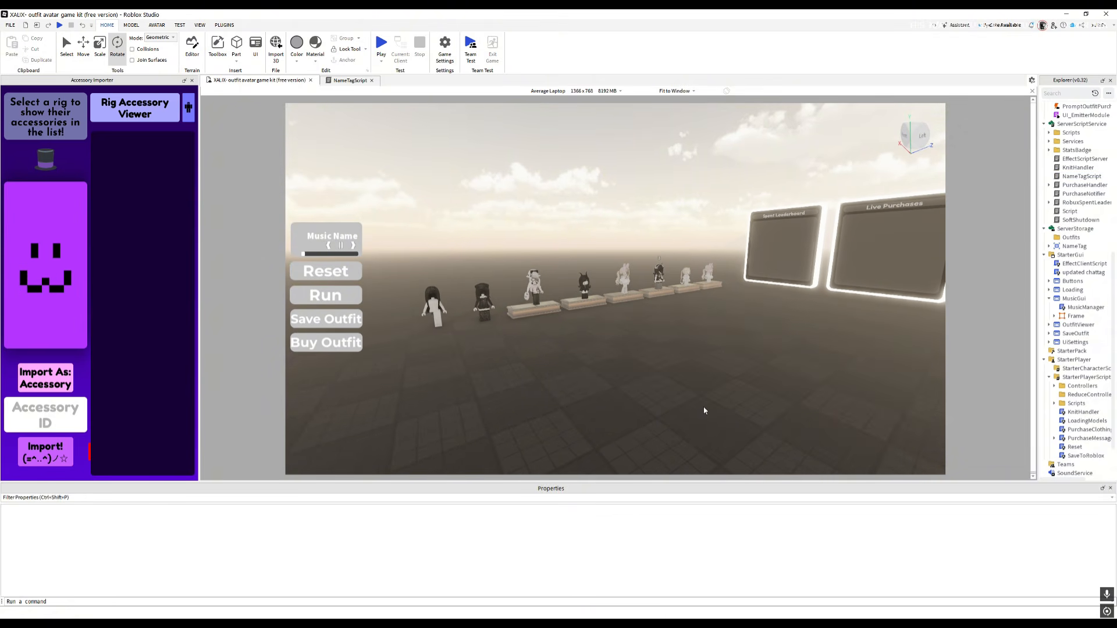
left_click(381, 44)
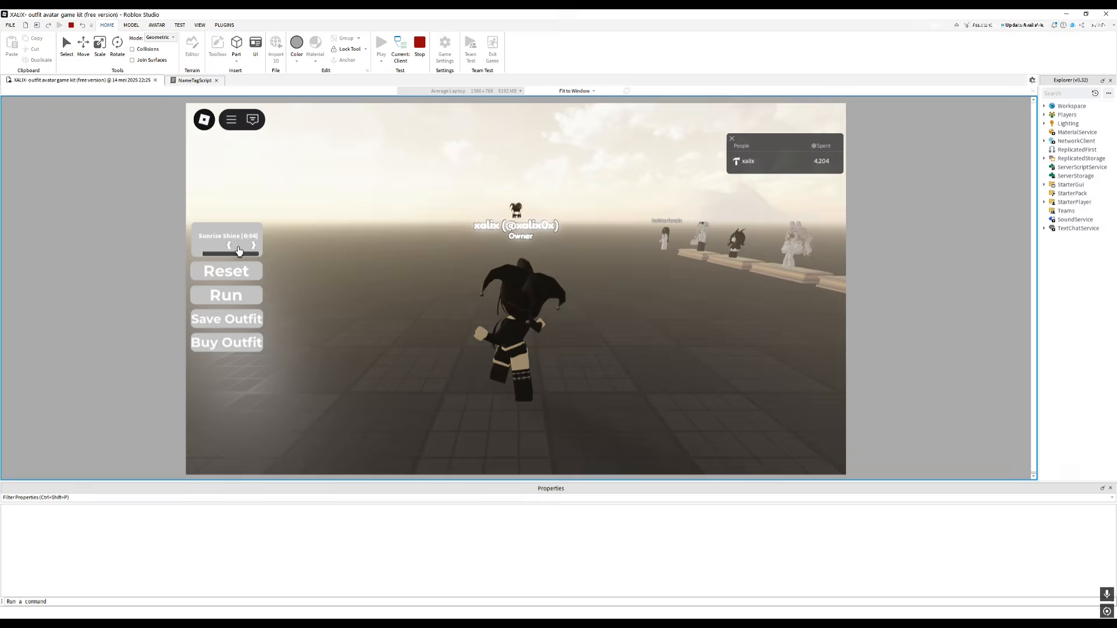
scroll(414, 354, "down", 4)
right_click_drag(414, 354, 415, 357)
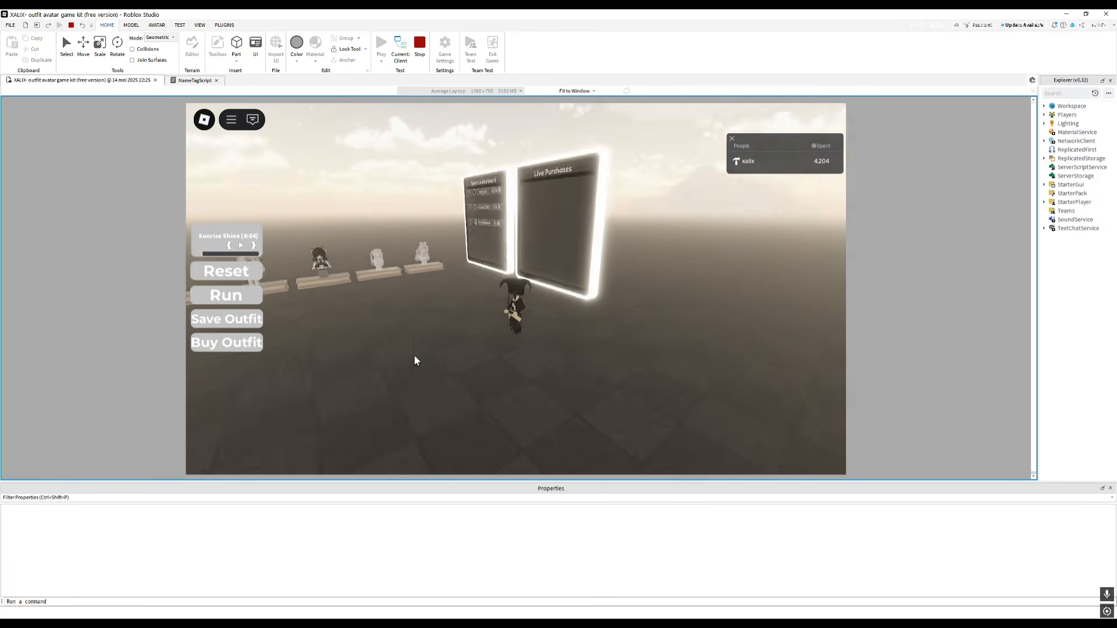
scroll(414, 356, "up", 4)
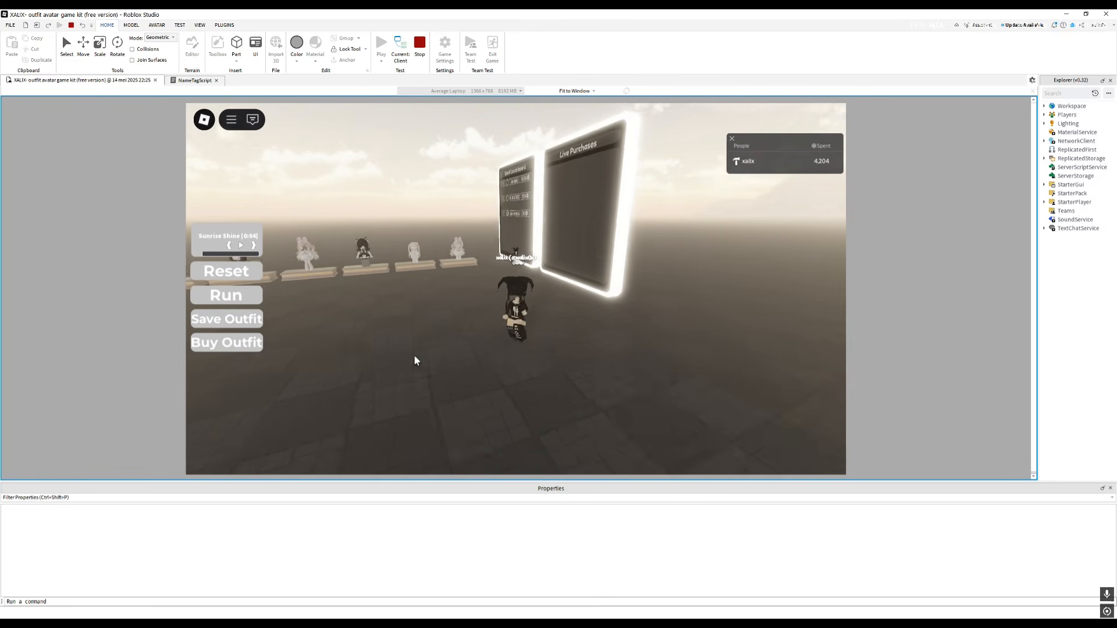
Examine the name tag and group role above the avatar while moving and turning it in the play test.
key("s")
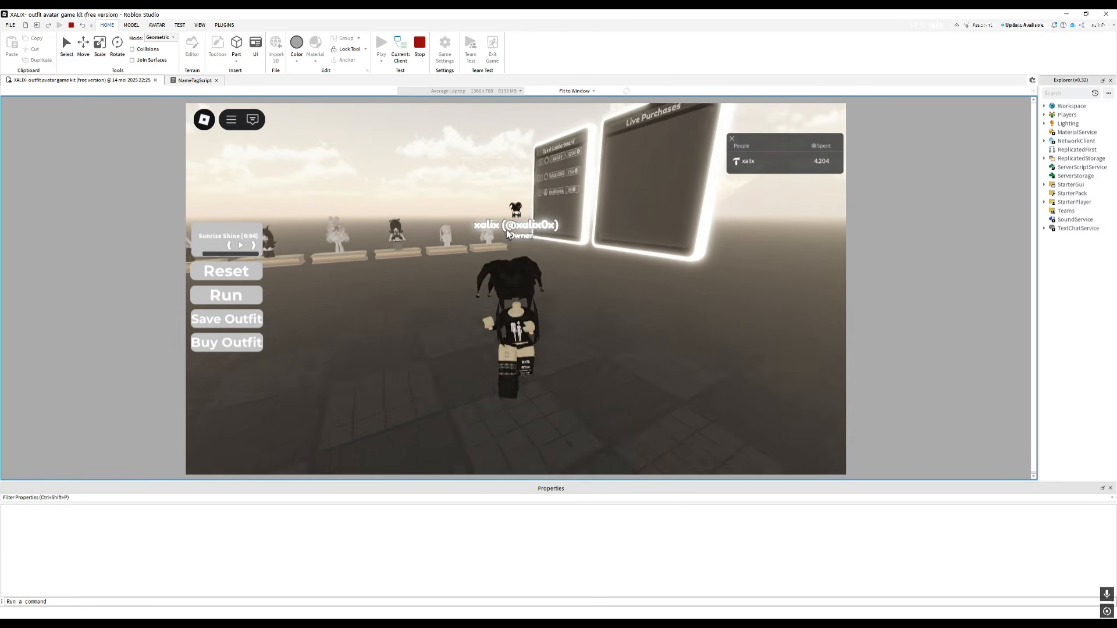
key("s")
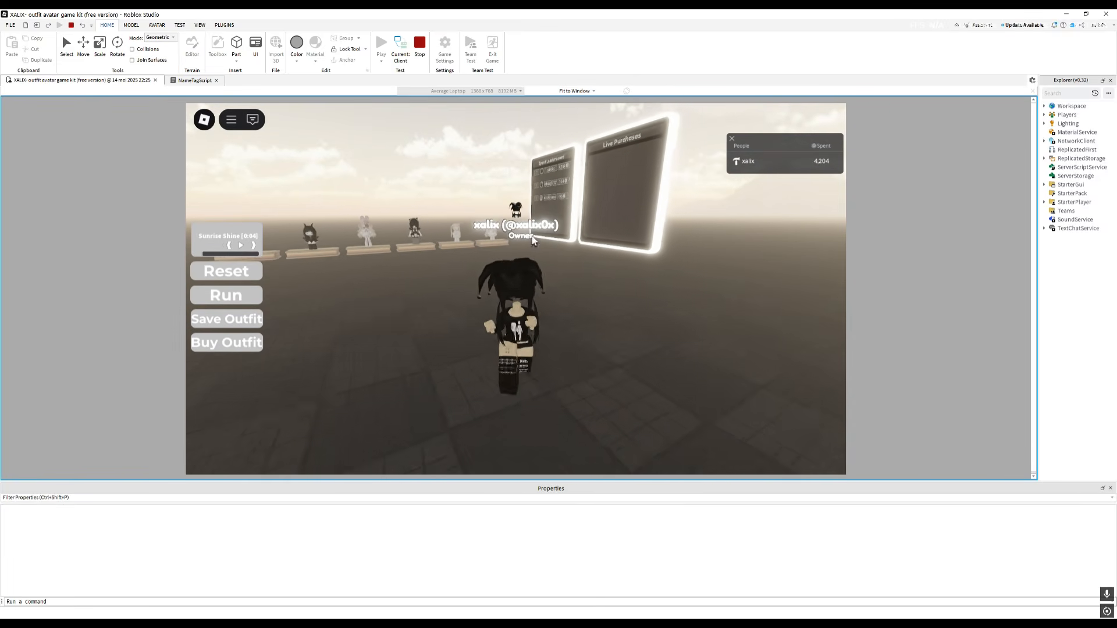
key("w")
mouse_move(540, 268)
right_mouse_down()
mouse_move(532, 295)
mouse_move(532, 273)
right_mouse_up()
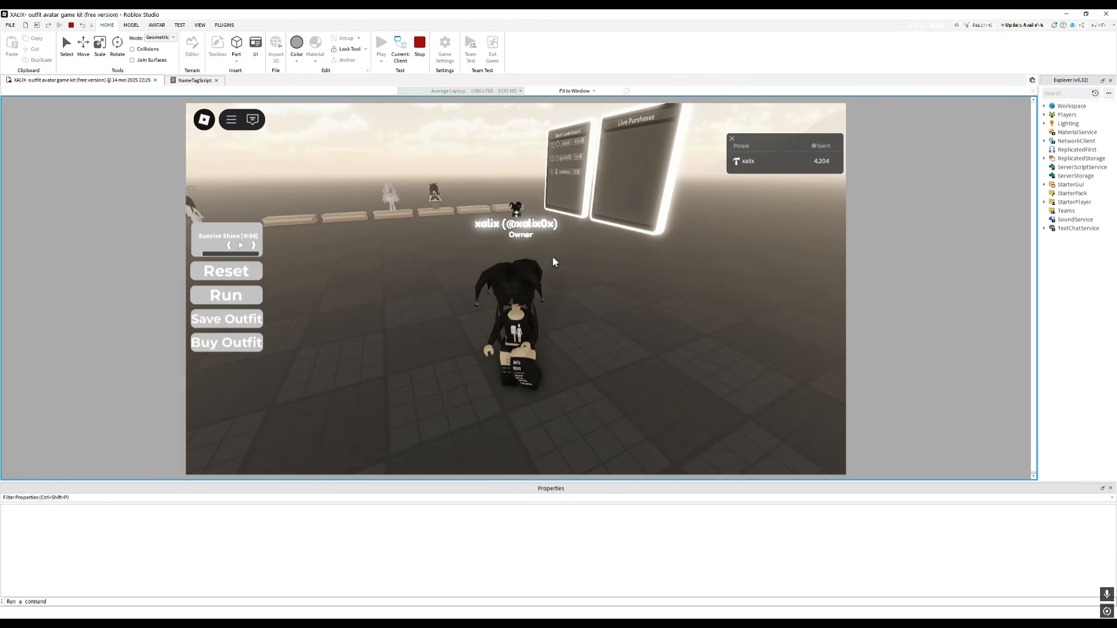
right_click_drag(520, 237, 520, 237)
key("a")
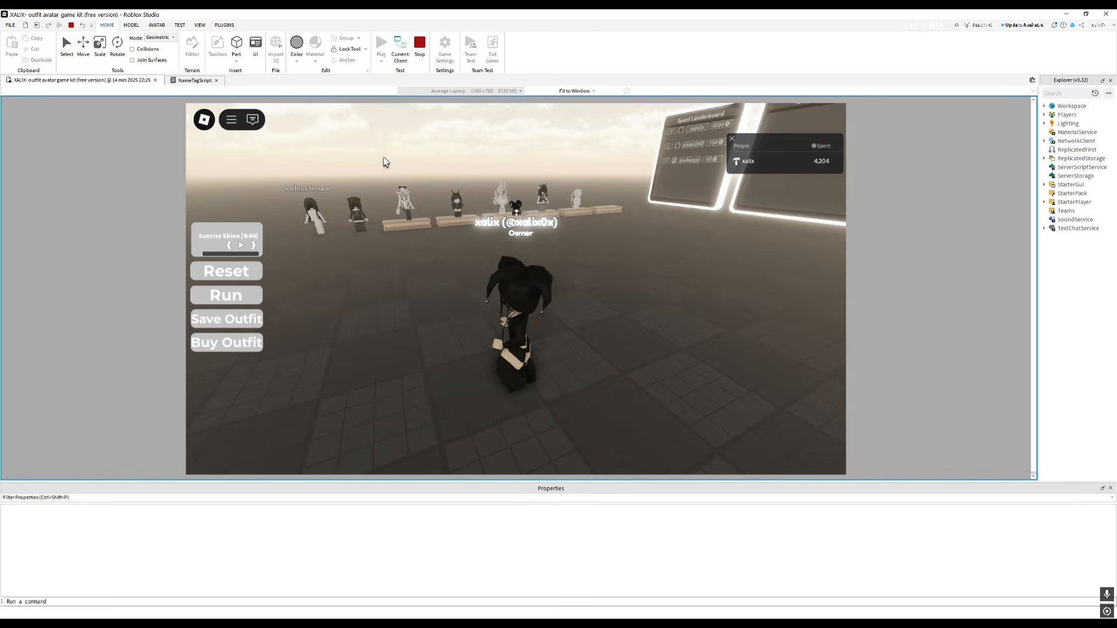
key("d")
key("a")
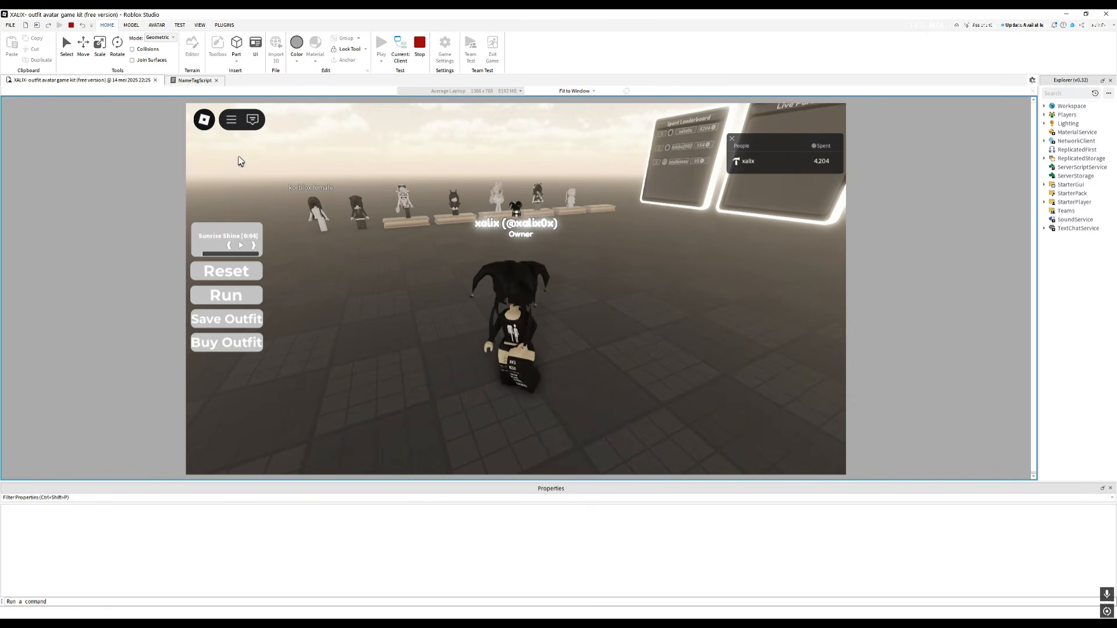
Send "ms" in the in-game chat to test the chat tag, and close NameTagScript.
left_click(253, 119)
left_click(291, 237)
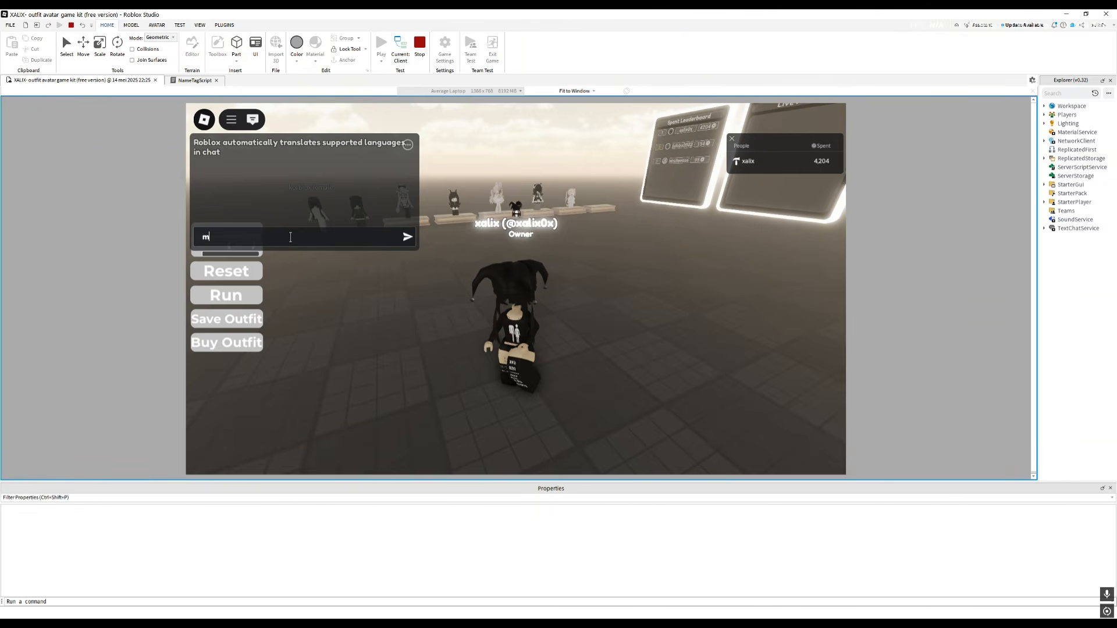
type("ms")
key("Return")
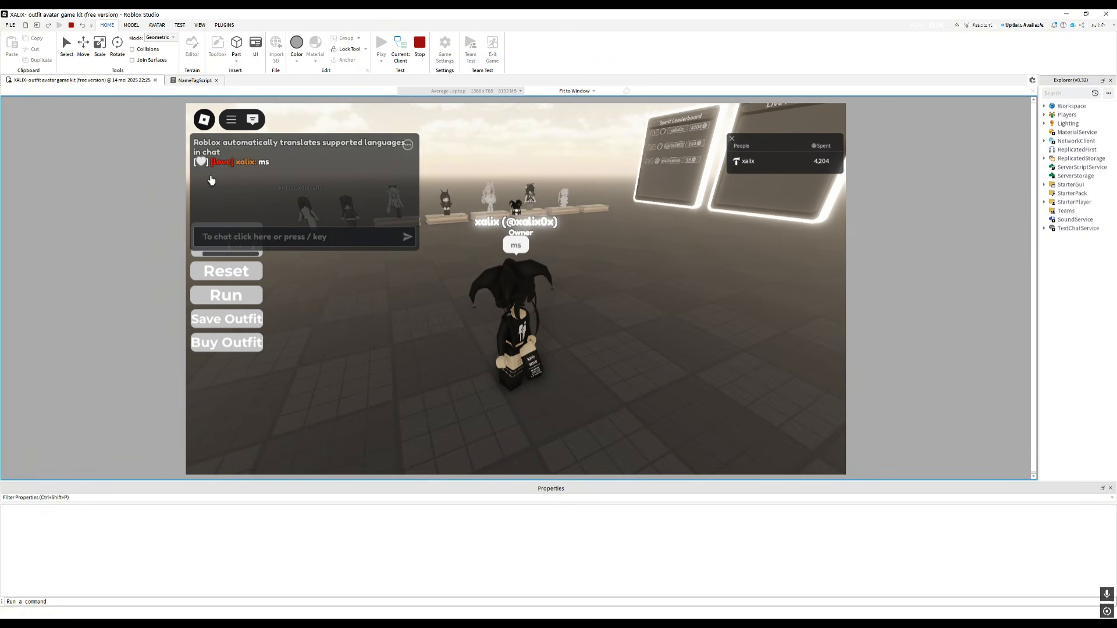
left_click(195, 80)
left_click(217, 81)
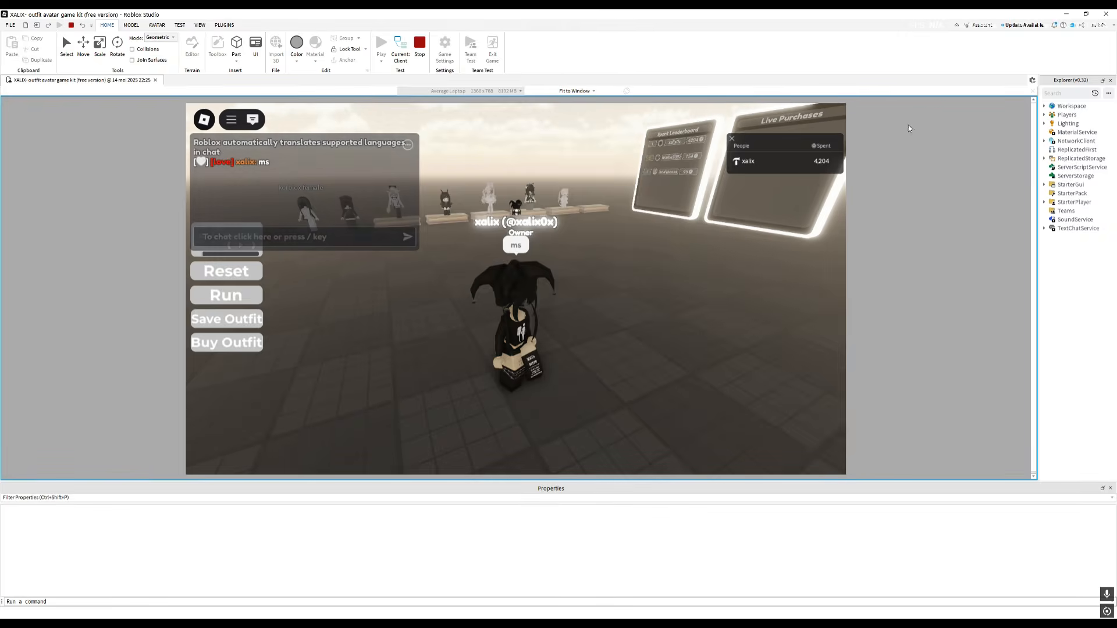
Stop the play test and select the Frame inside MusicGui in StarterGui.
left_click(420, 43)
scroll(1077, 262, "down", 9)
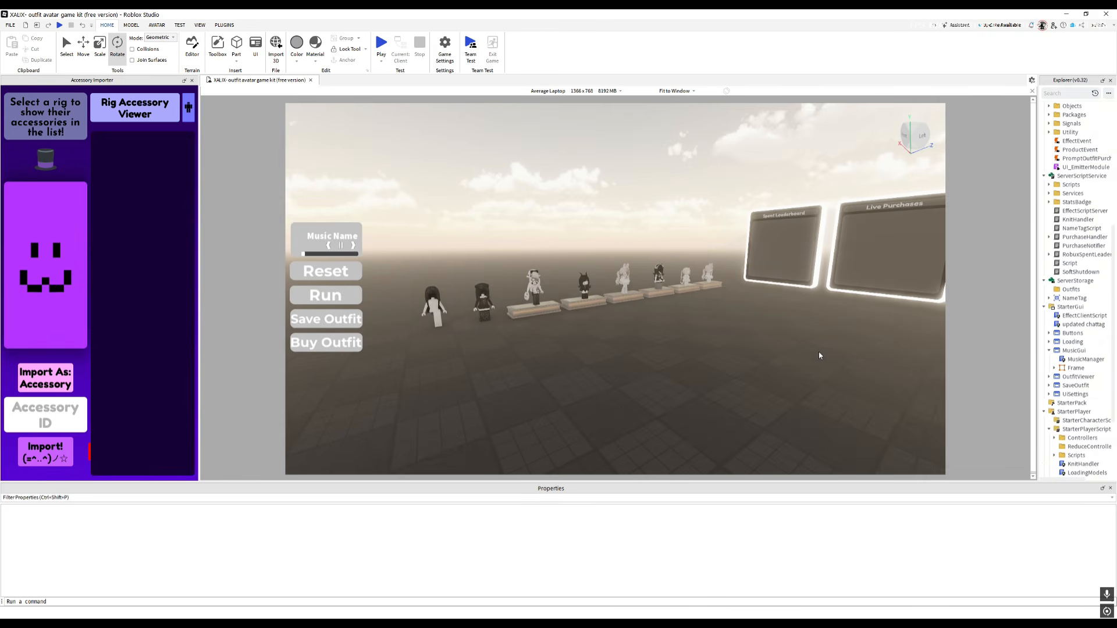
right_click_drag(869, 317, 869, 317)
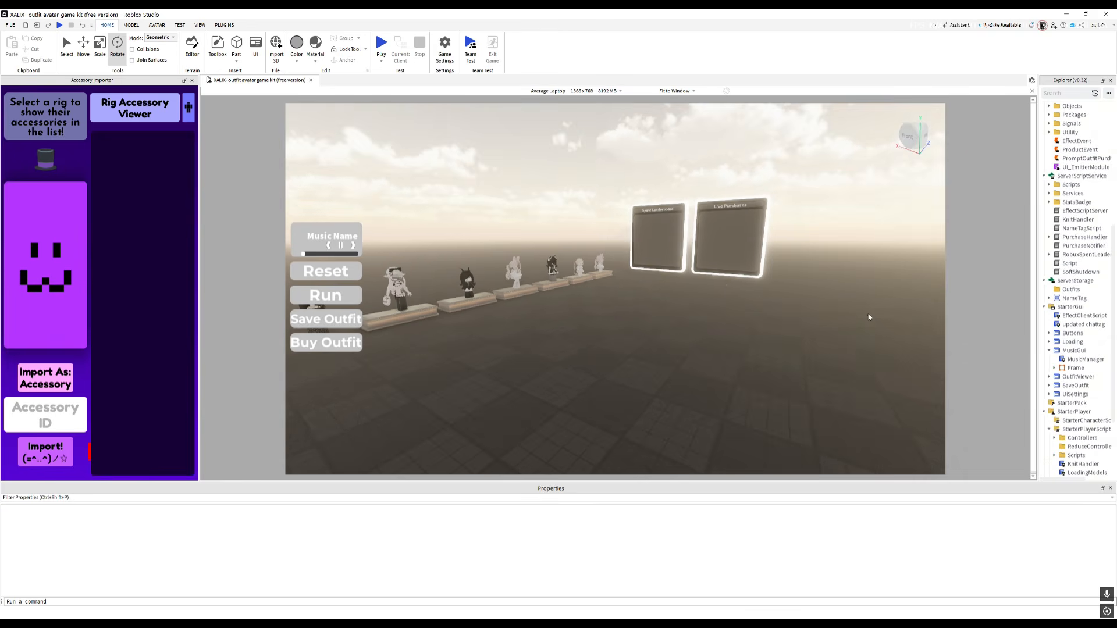
right_click_drag(785, 198, 785, 322)
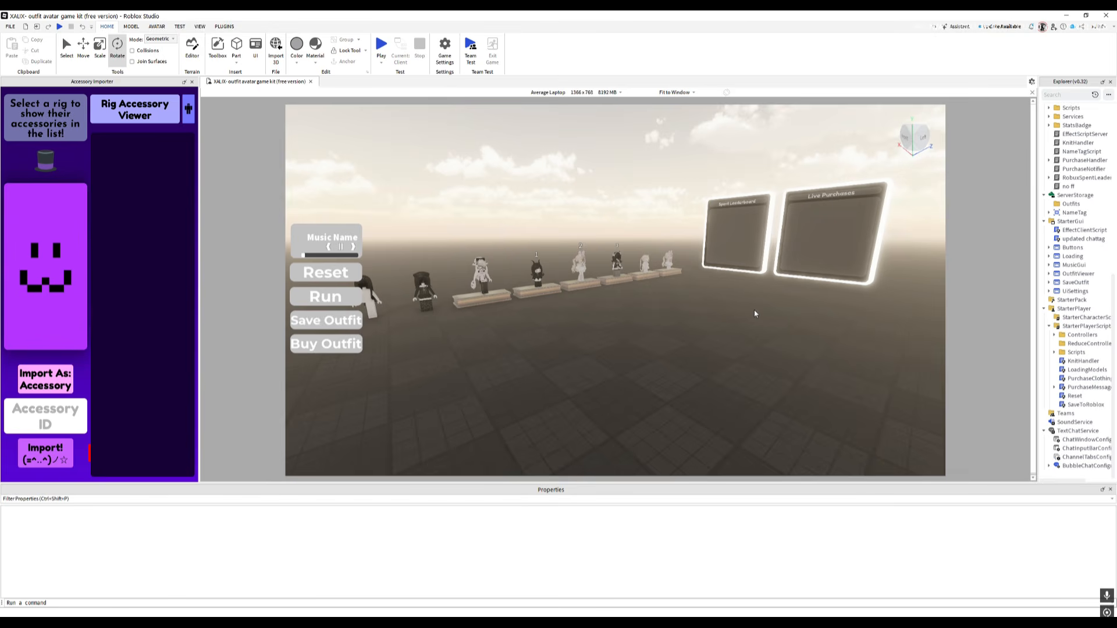
scroll(1059, 347, "up", 11)
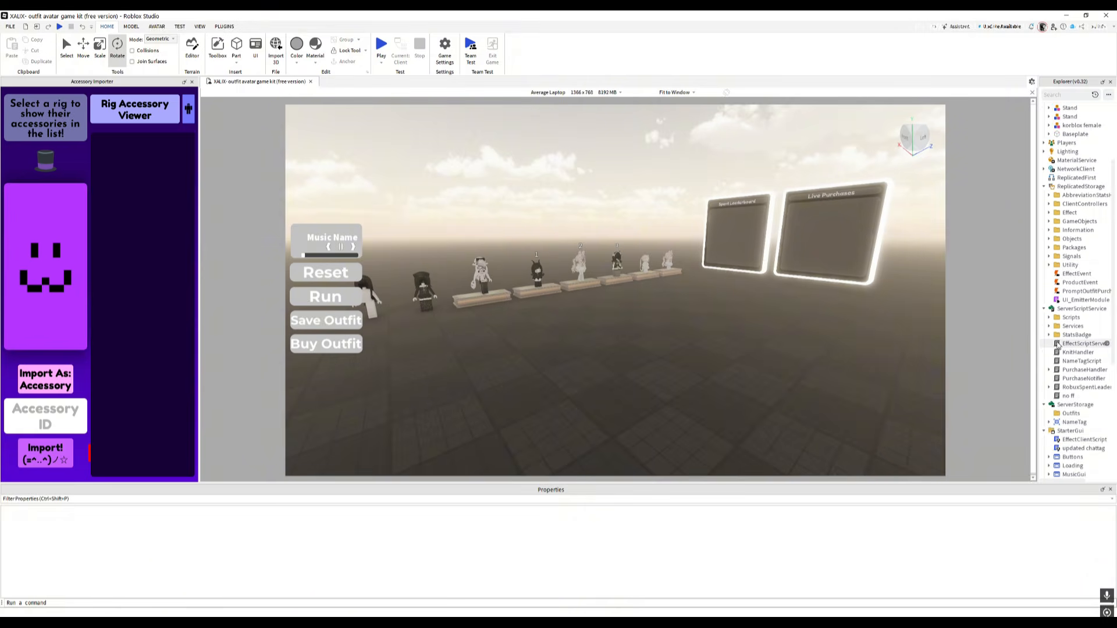
scroll(1059, 347, "up", 1)
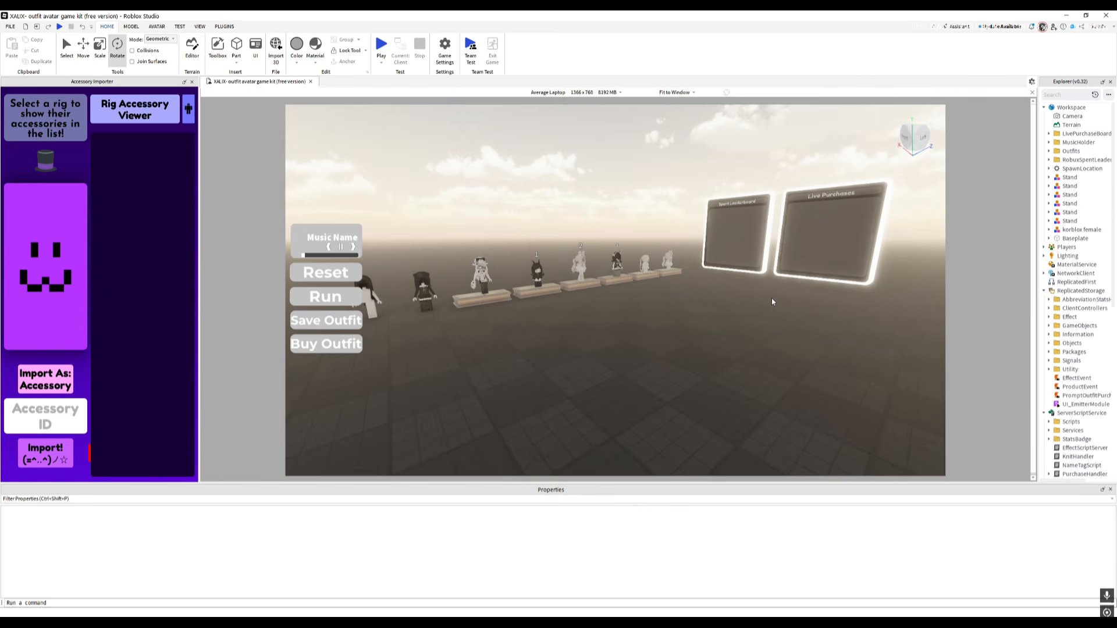
scroll(1074, 372, "down", 8)
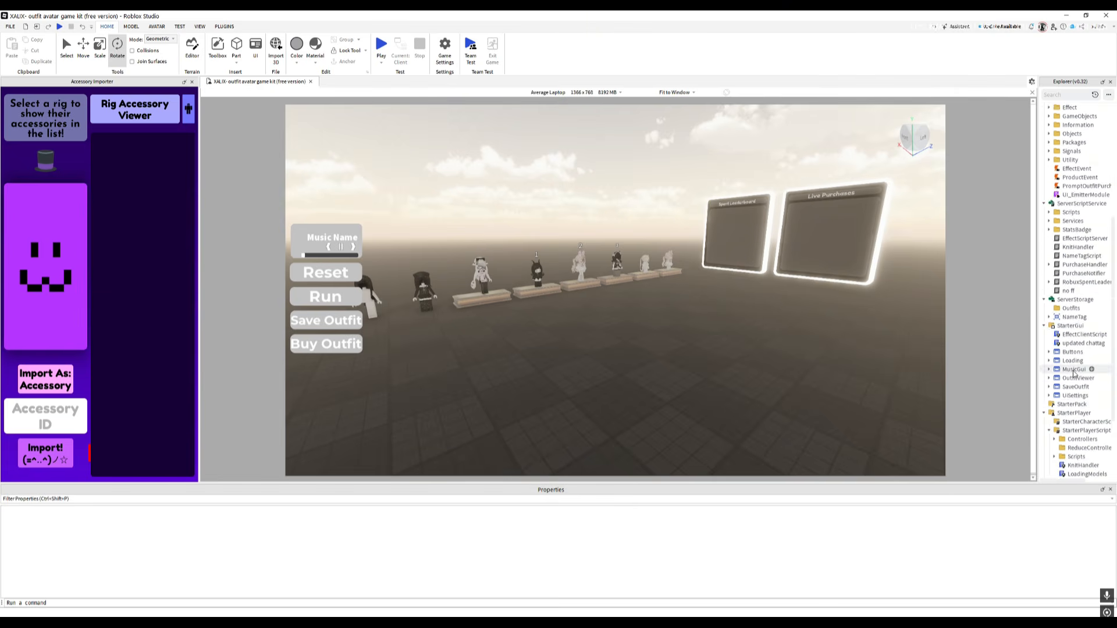
scroll(1074, 373, "down", 4)
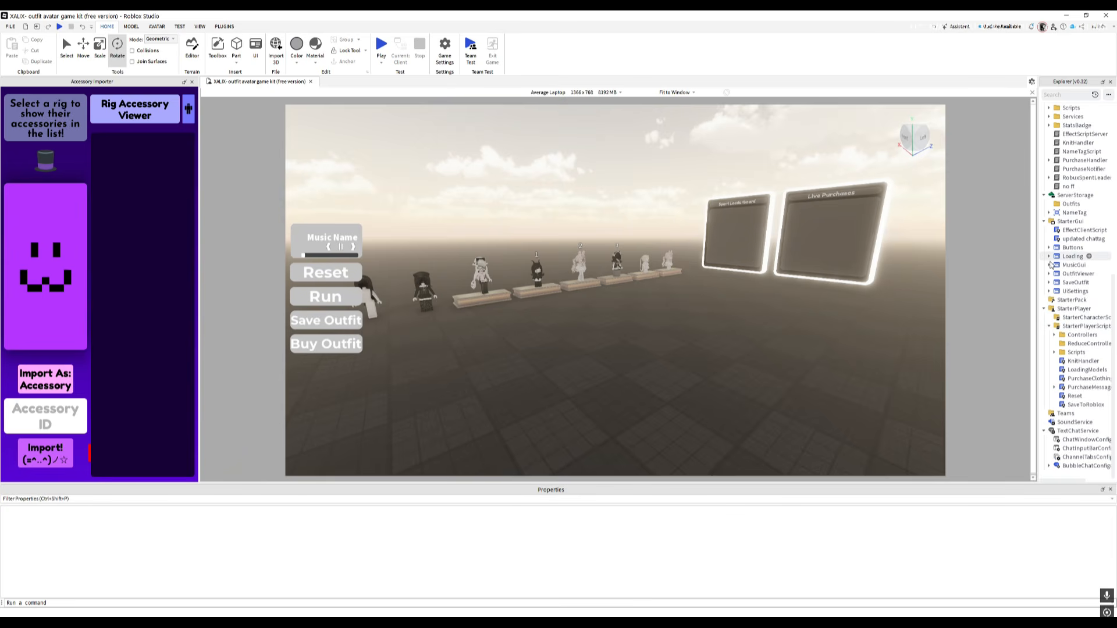
left_click(1050, 265)
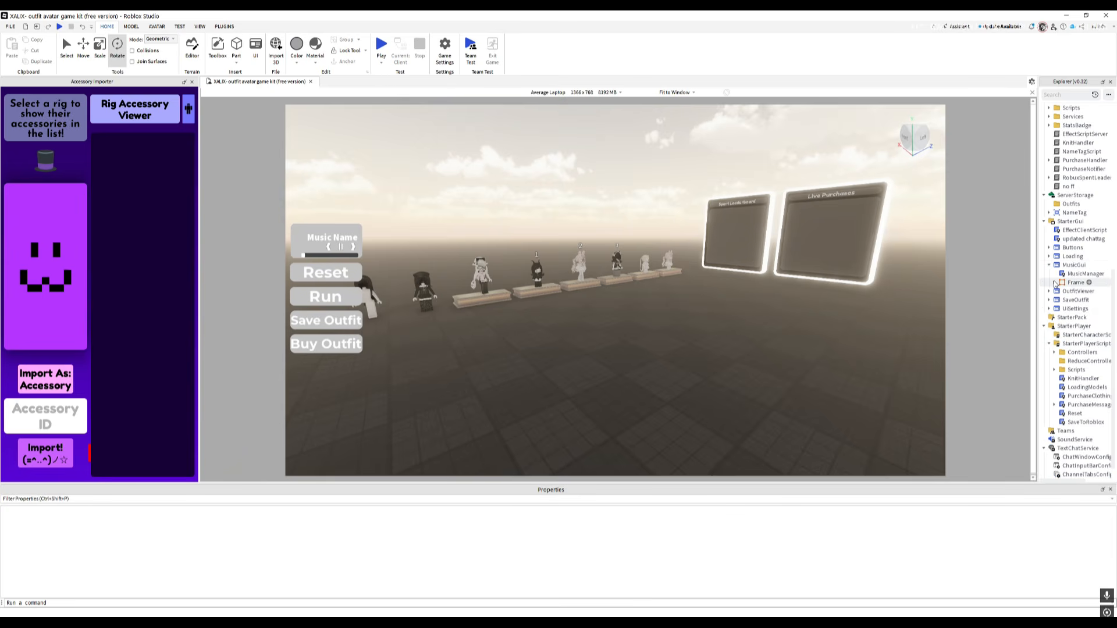
left_click(1054, 282)
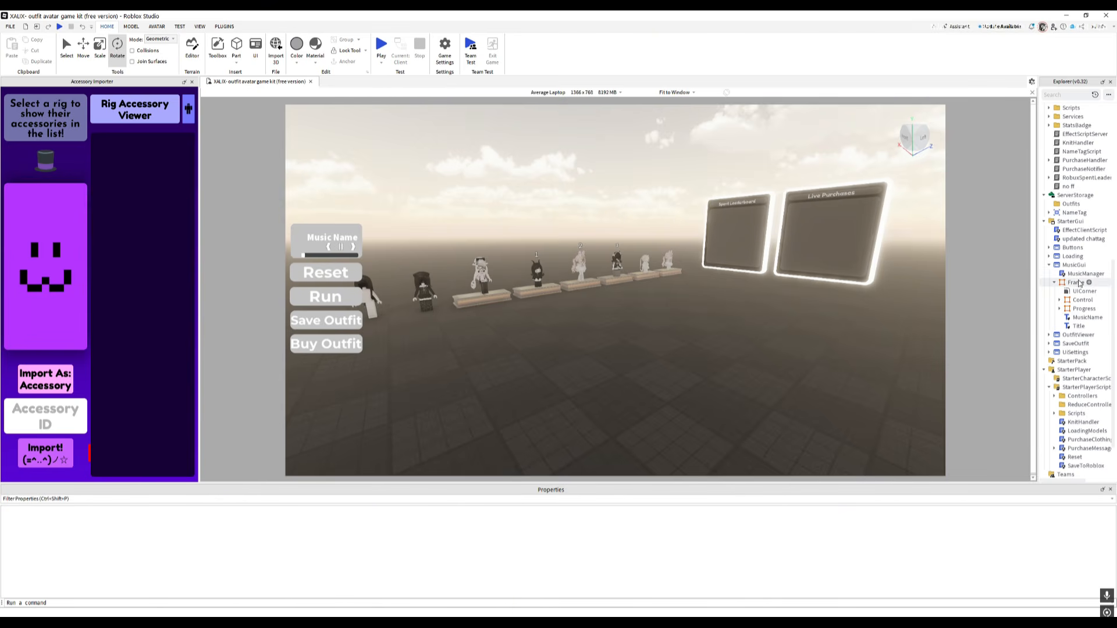
left_click(1070, 284)
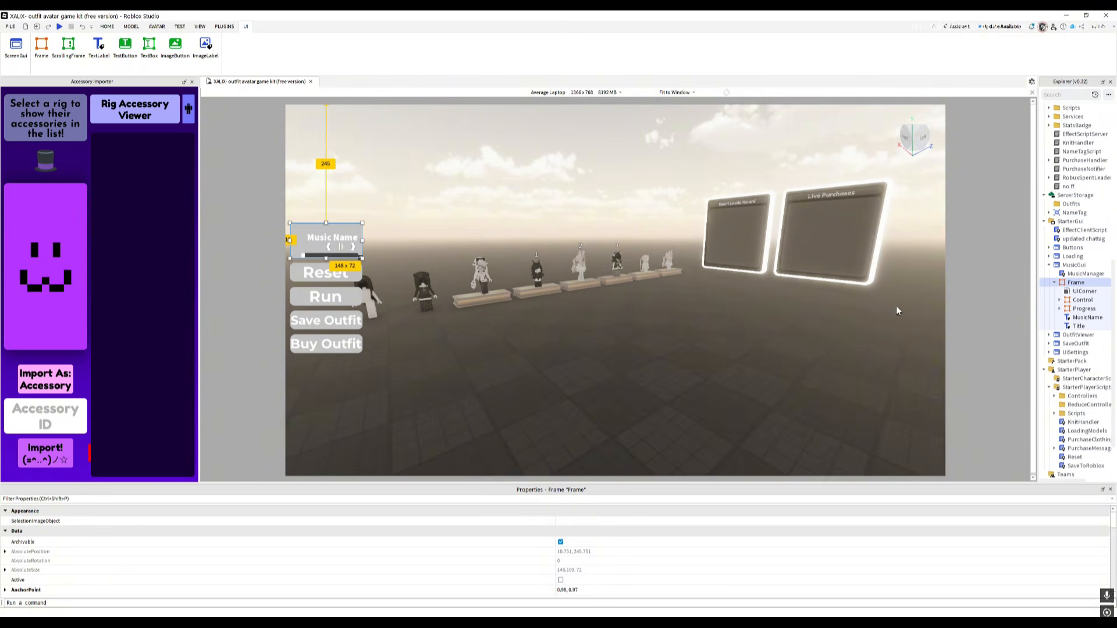
Expand the MusicHolder folder in Workspace and inspect the sounds it holds, including Sunrise Shine and Sofa Study Flow.
scroll(1104, 319, "up", 10)
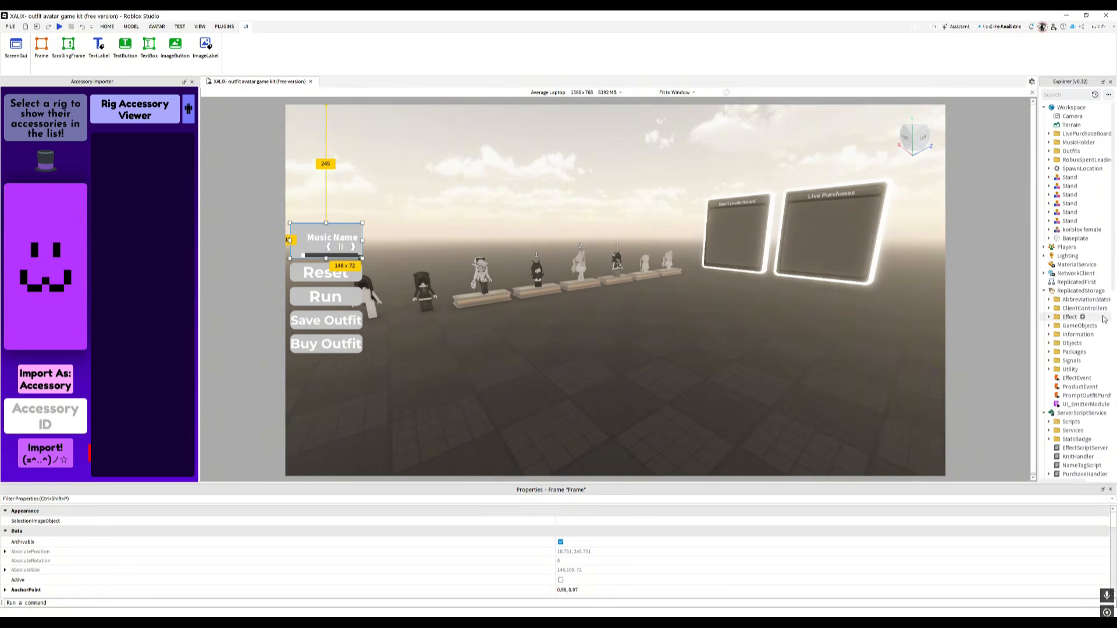
left_click(1077, 142)
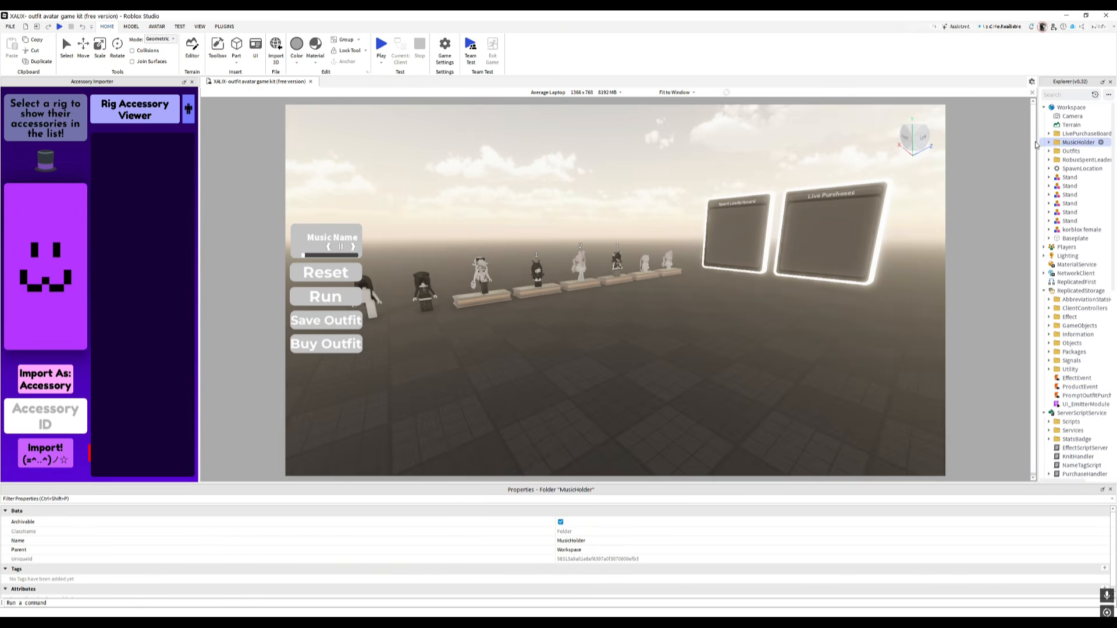
left_click(1050, 143)
left_click(1074, 152)
left_click(1074, 169)
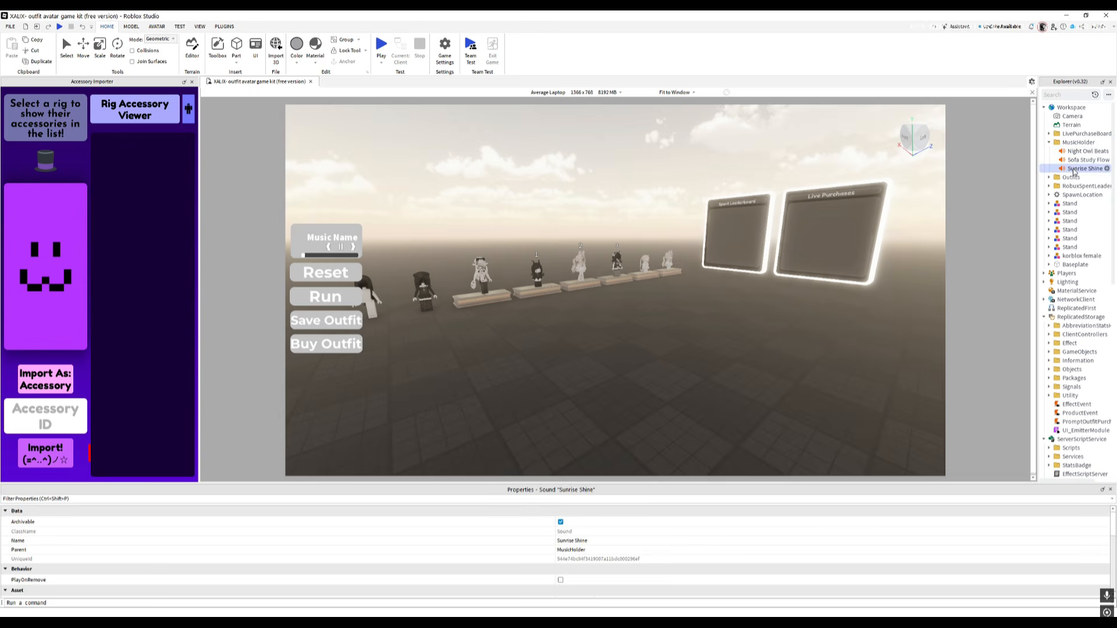
left_click(1075, 159)
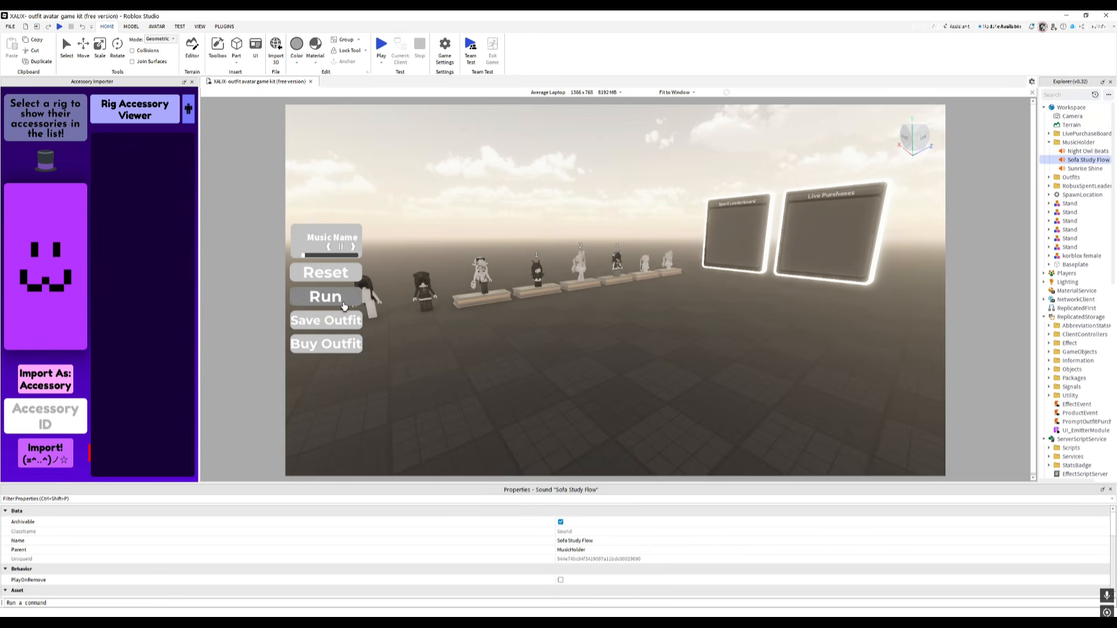
Close the Accessory Importer and show the My Audio inventory in the Toolbox.
left_click(192, 82)
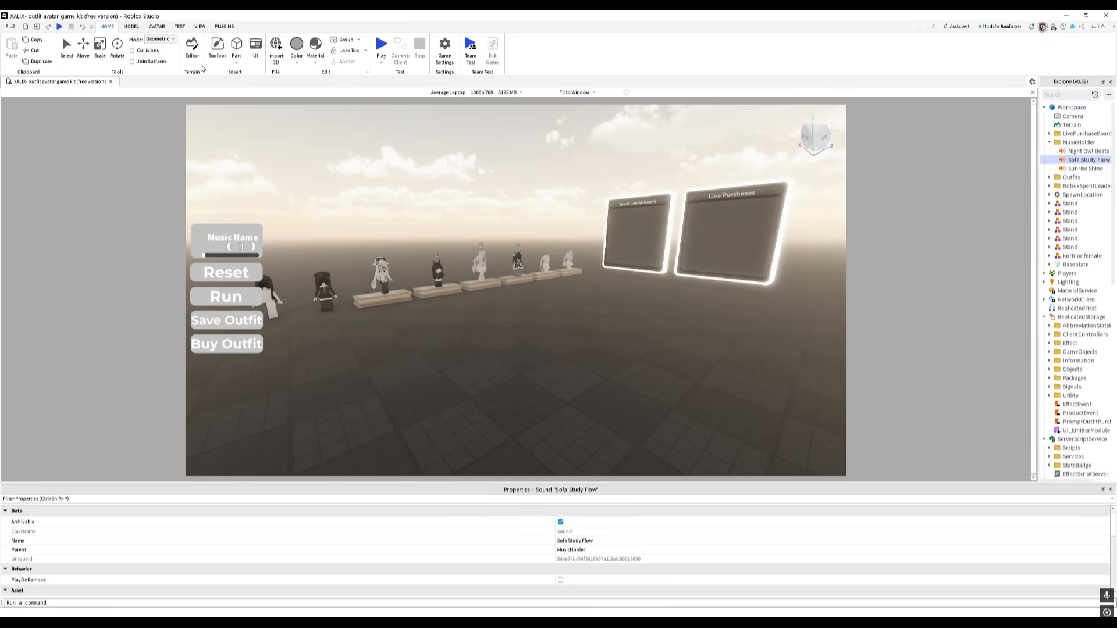
left_click(217, 52)
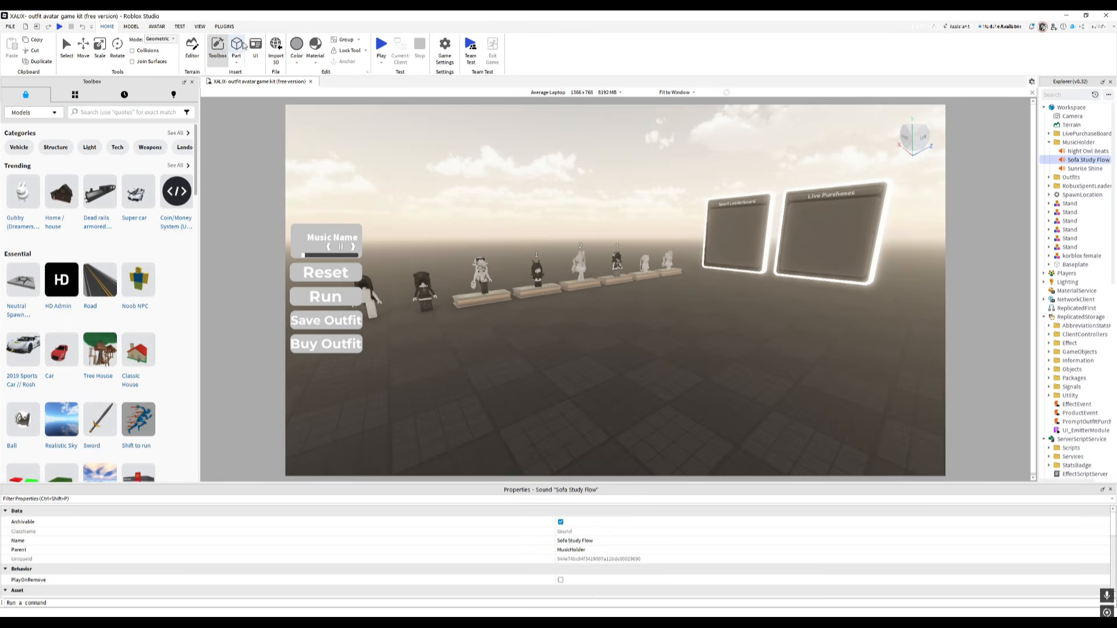
left_click(75, 94)
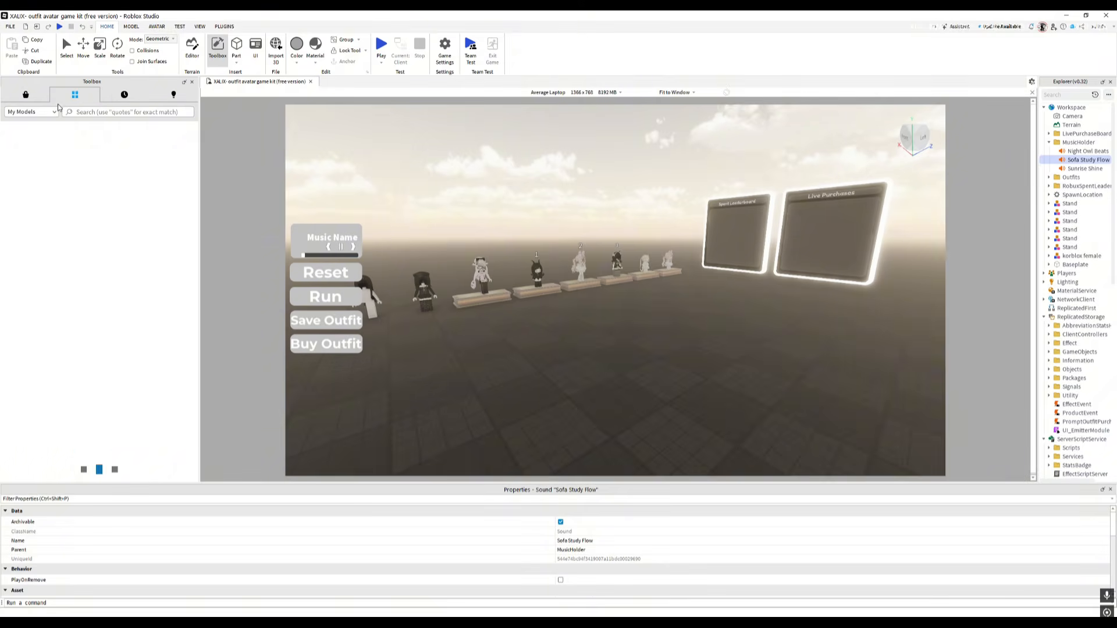
left_click(39, 111)
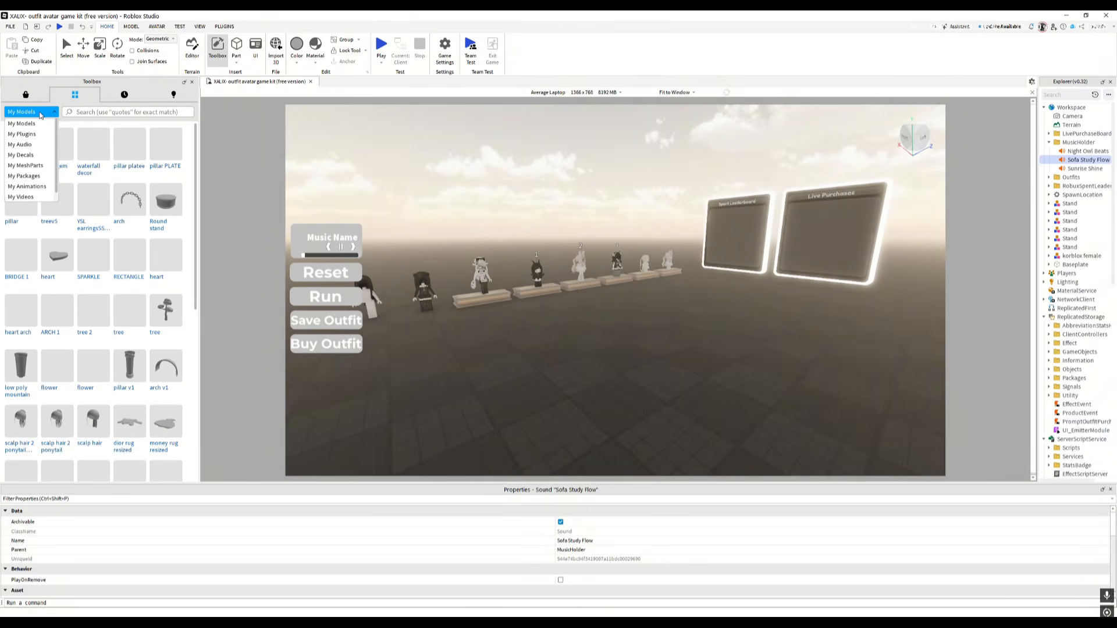
left_click(38, 144)
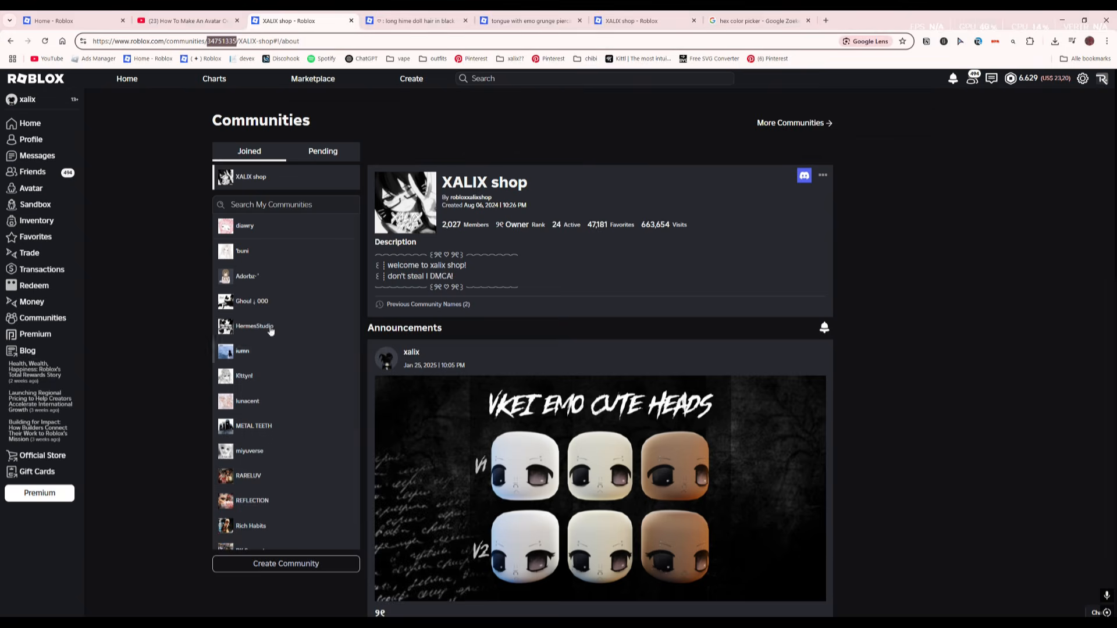
Switch to the browser, open the Creator Hub store and browse its audio down to the Essential list.
double_click(403, 127)
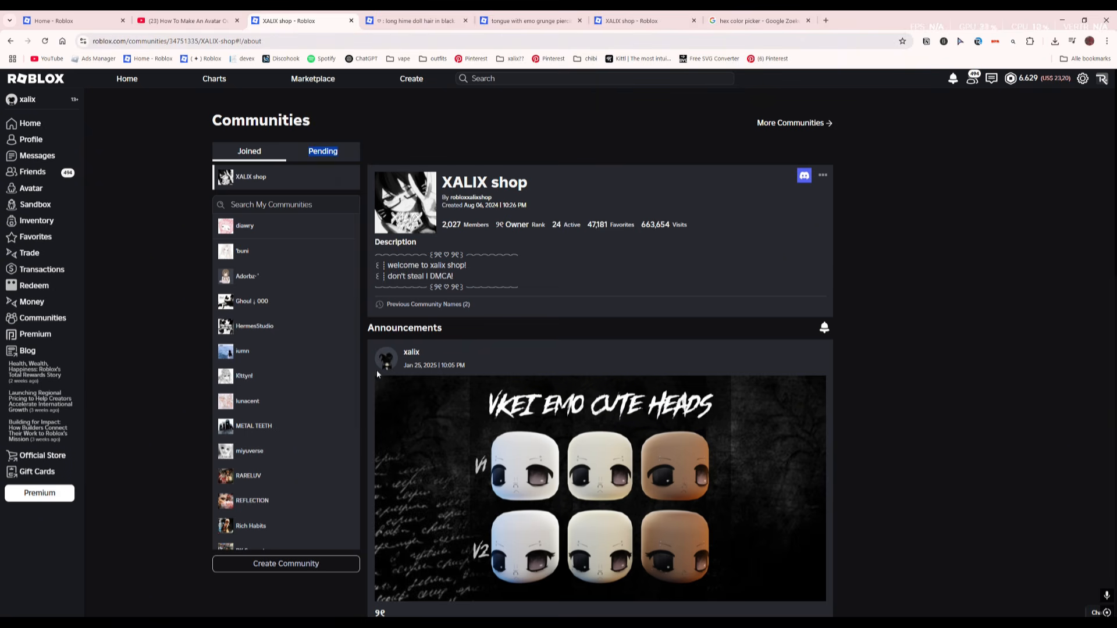
left_click(420, 81)
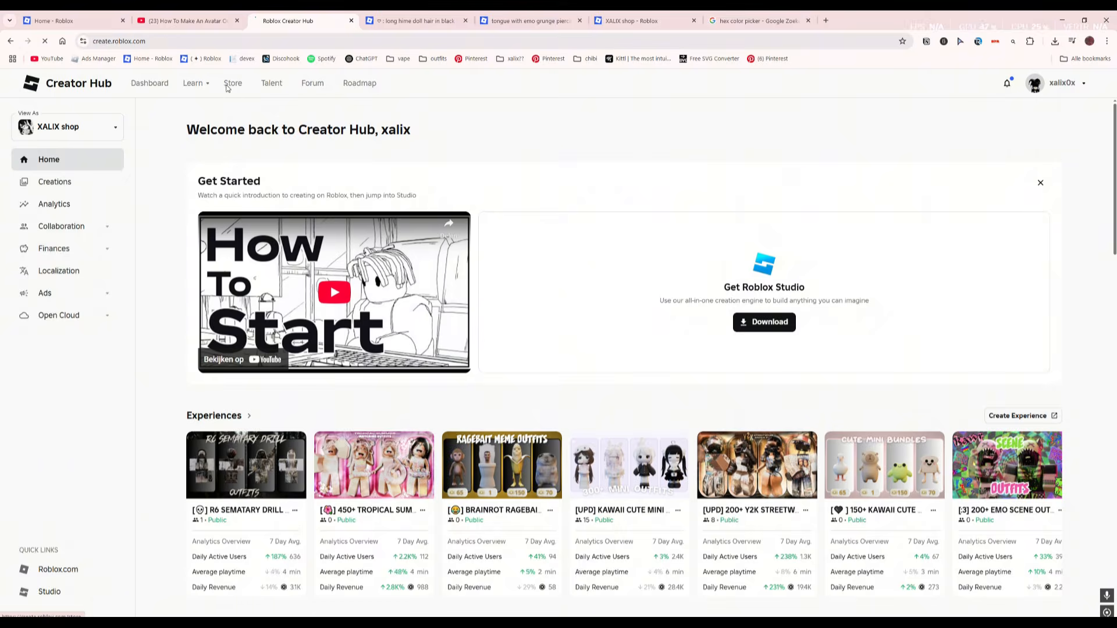
left_click(228, 87)
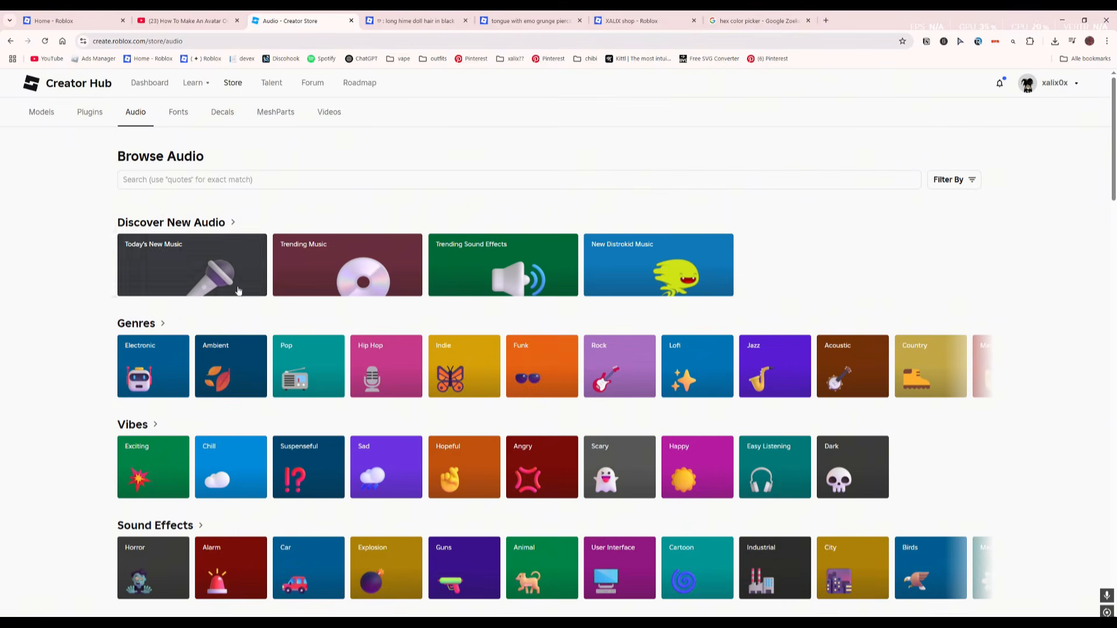
scroll(244, 363, "down", 2)
scroll(158, 308, "down", 3)
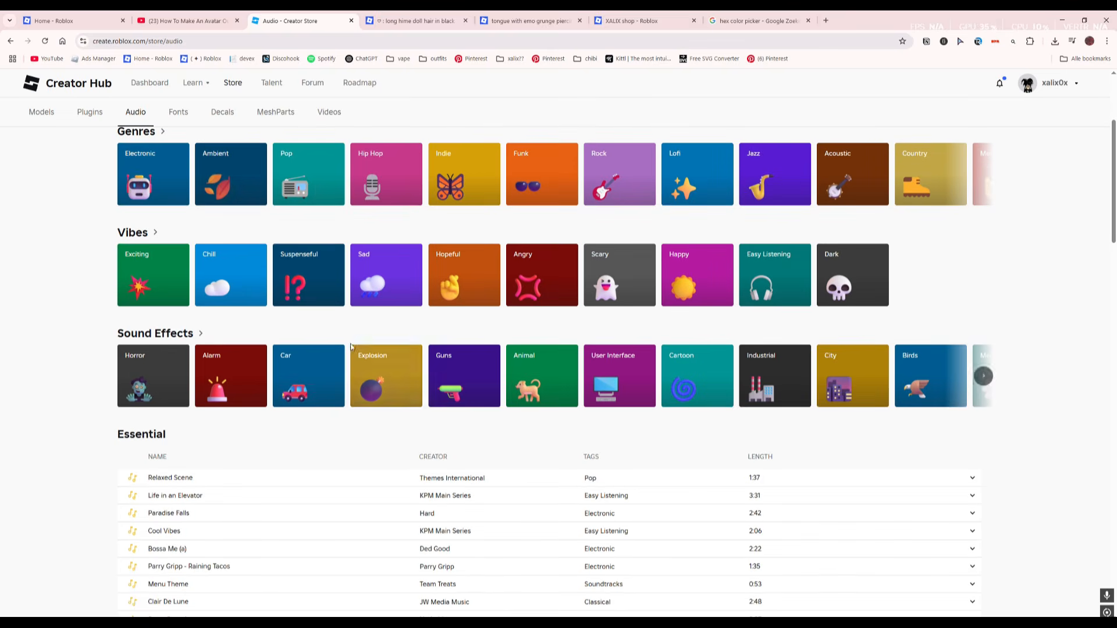
scroll(132, 349, "down", 1)
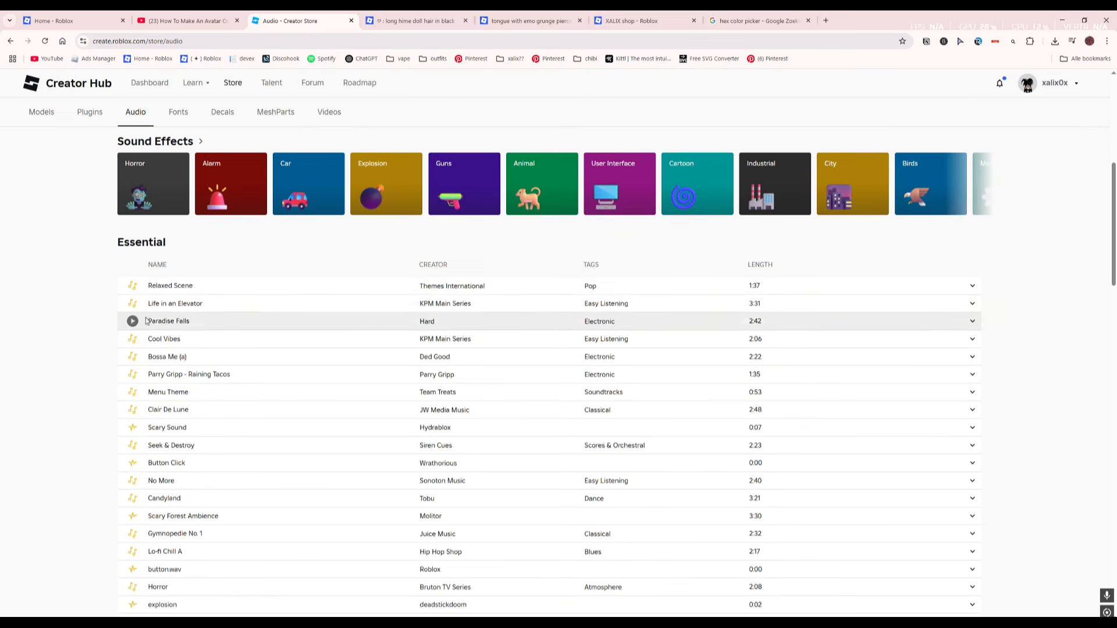
Preview the Relaxed Scene track, and get the Paradise Falls audio for the inventory.
left_click(132, 287)
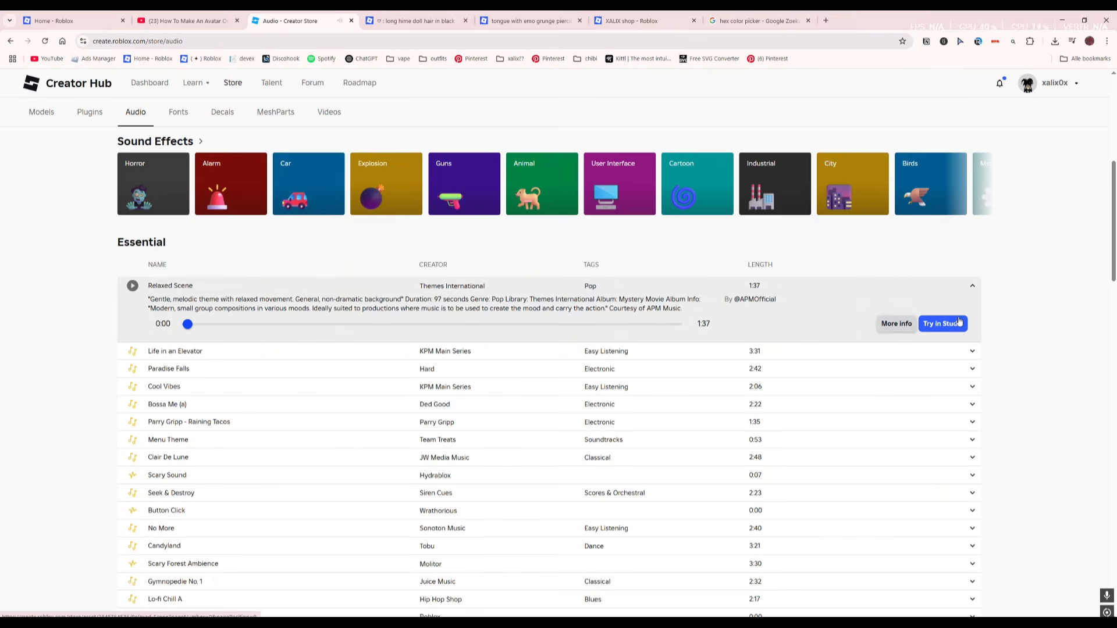
left_click(197, 370)
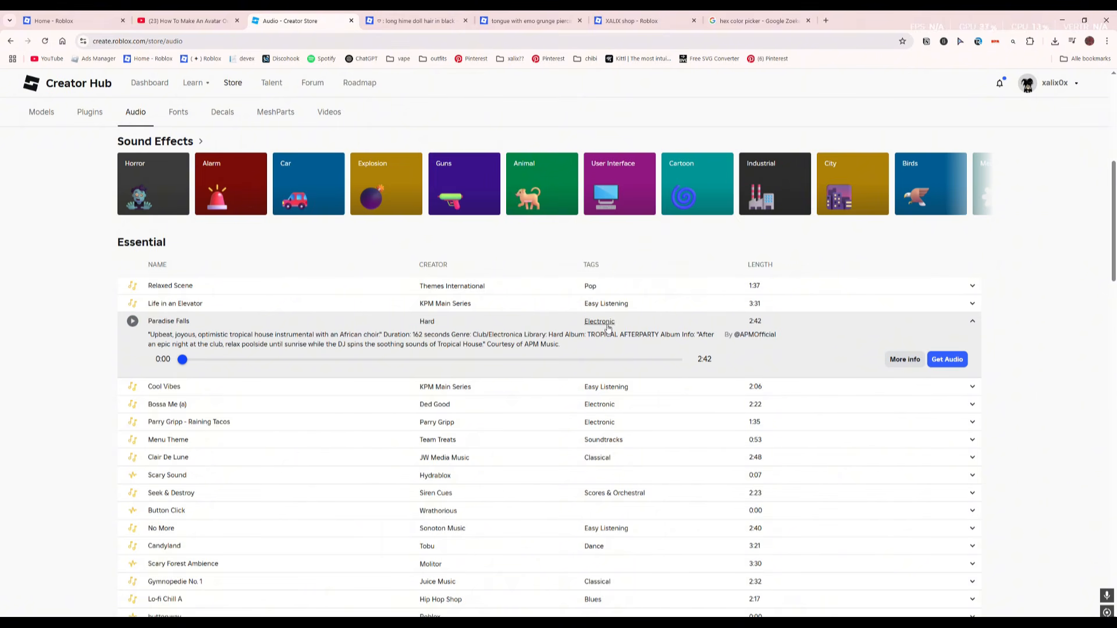
left_click(947, 359)
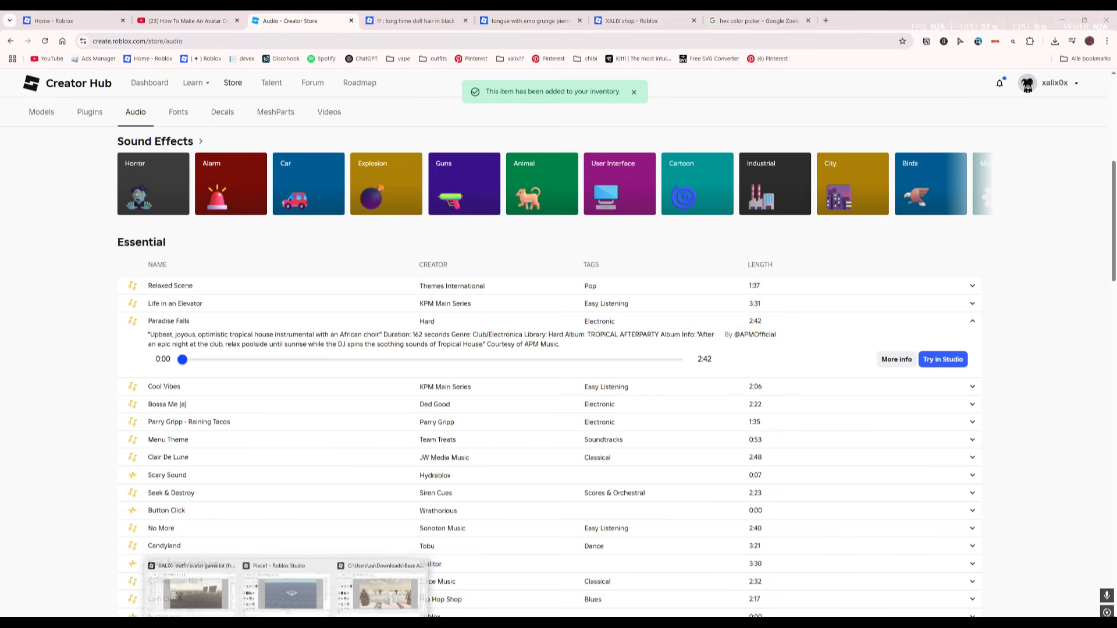
Switch back to the outfit game kit in Roblox Studio and reload the Toolbox's My Audio list.
left_click(213, 601)
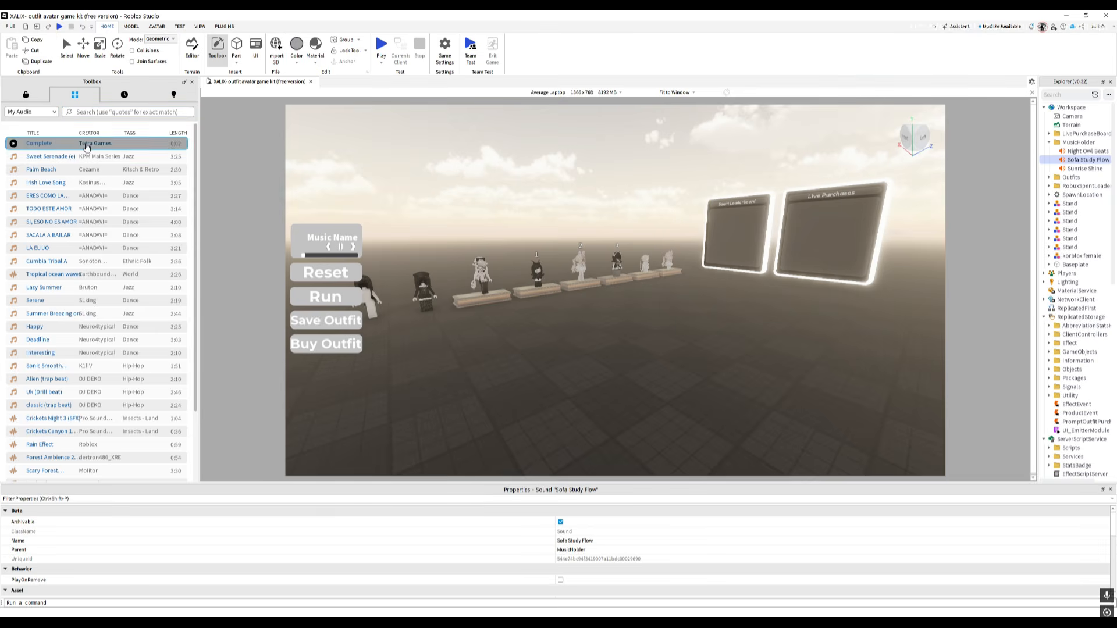
left_click(31, 112)
left_click(22, 134)
left_click(31, 112)
left_click(42, 145)
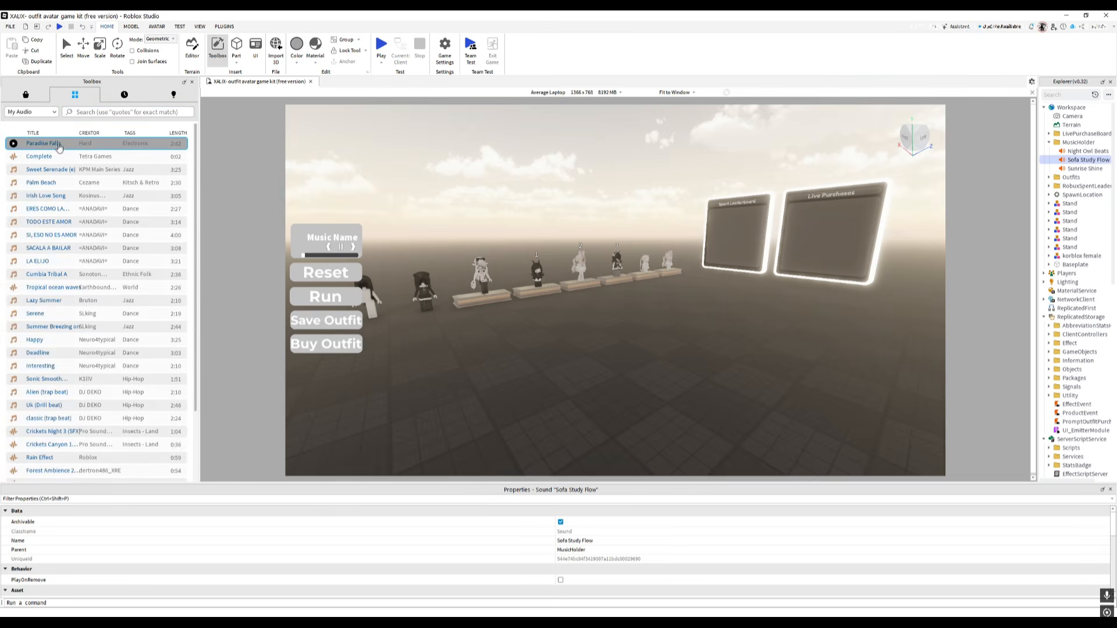
Insert the Paradise Falls audio from My Audio into the MusicHolder folder.
left_click(1070, 142)
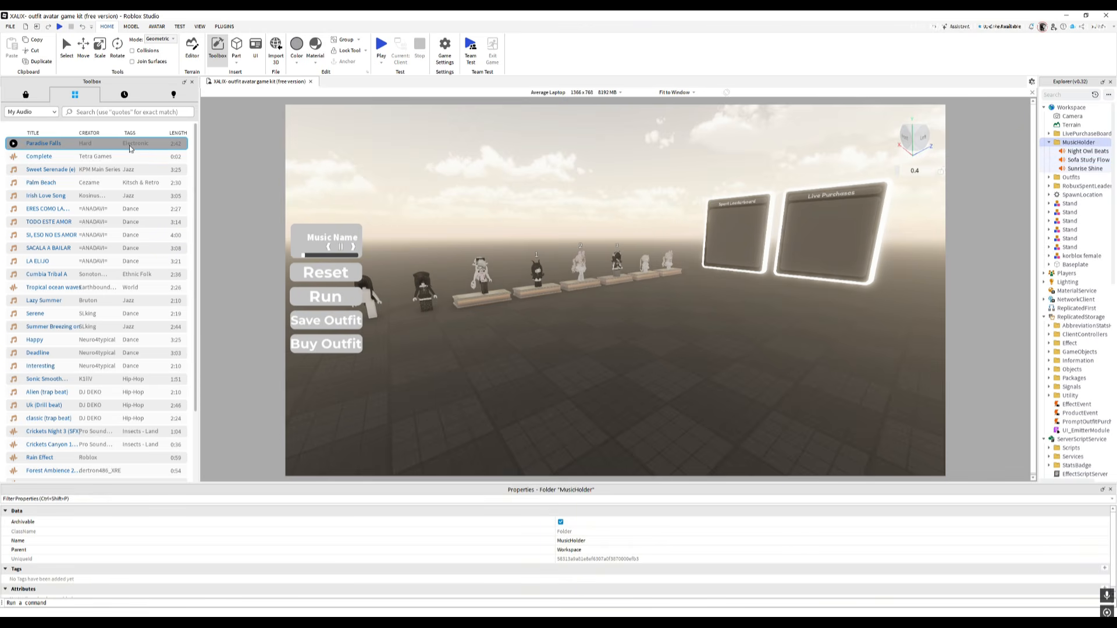
left_click(13, 144)
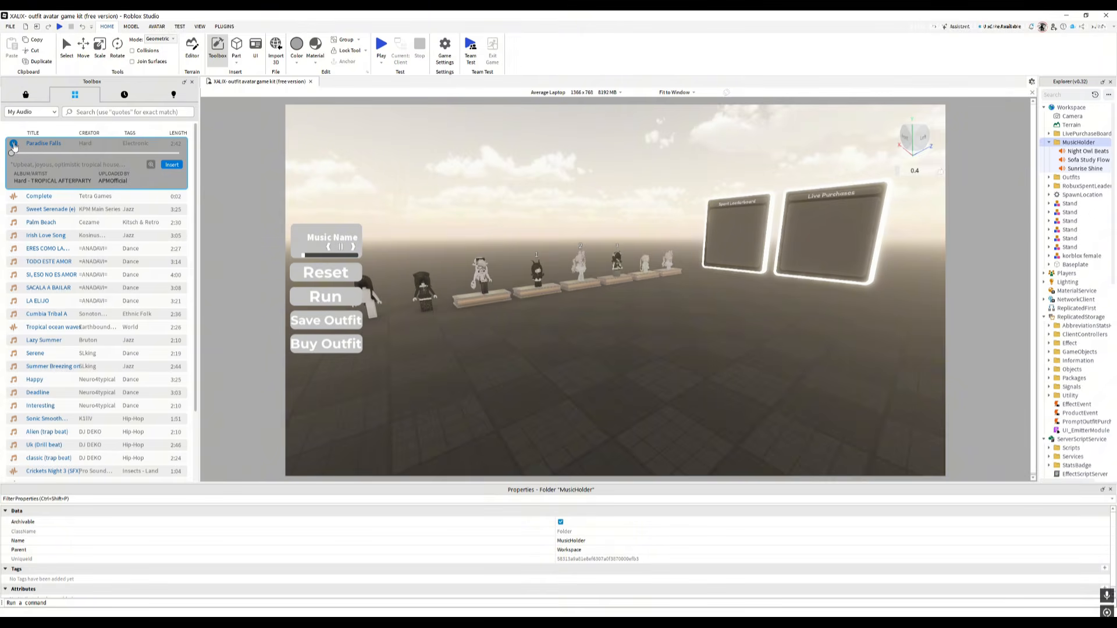
left_click(172, 165)
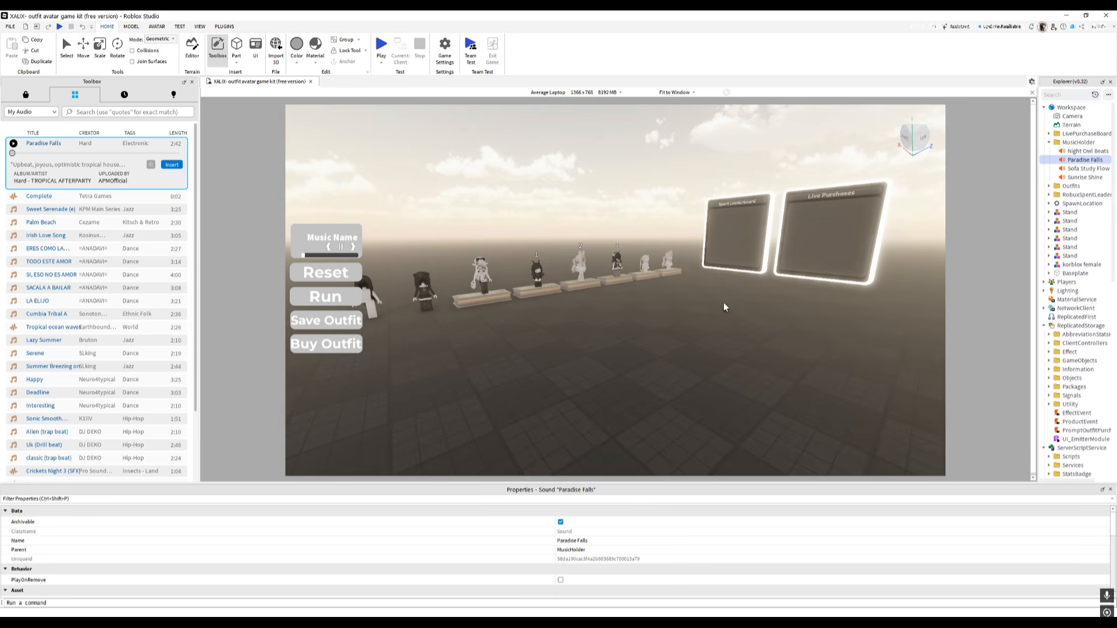
Play test the place with the chat hidden, skipping the music player to another track and pausing it.
left_click(382, 44)
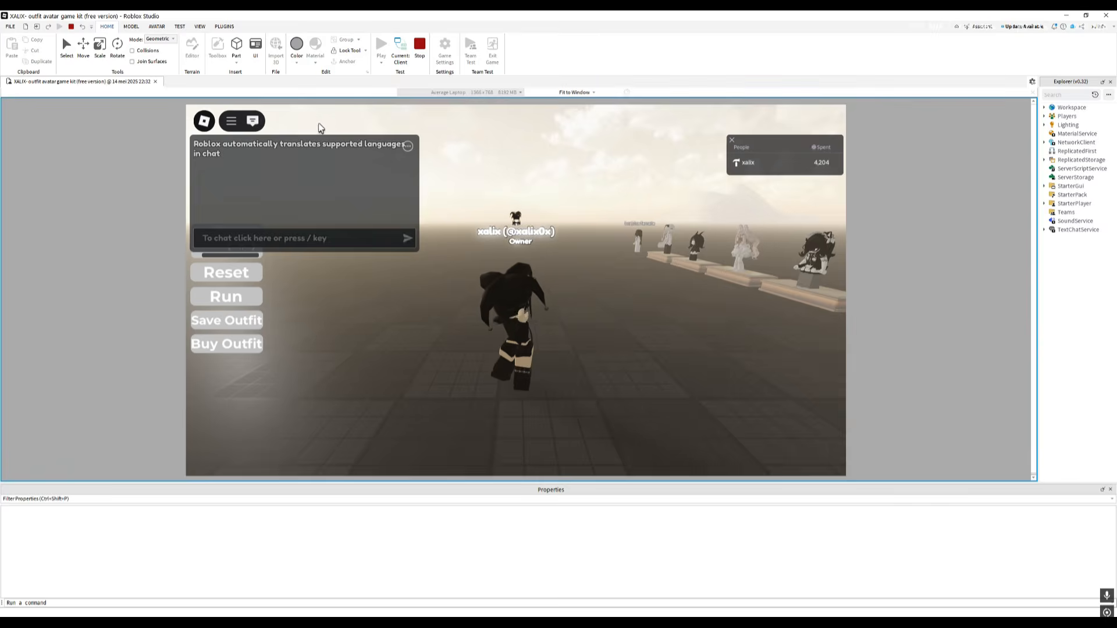
left_click(254, 124)
left_click(238, 248)
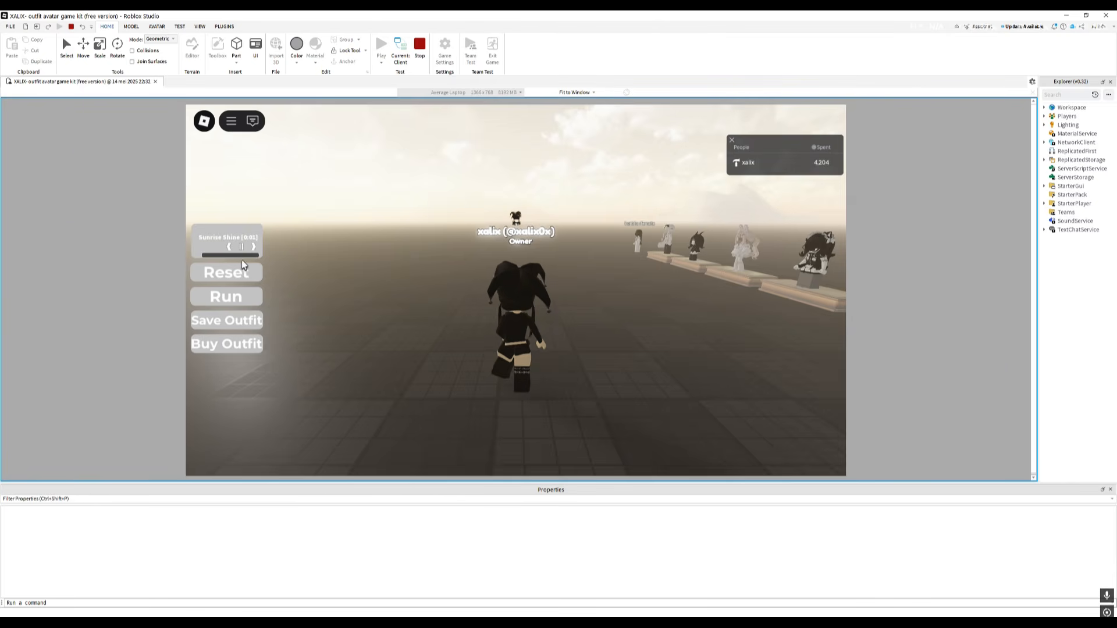
left_click(255, 249)
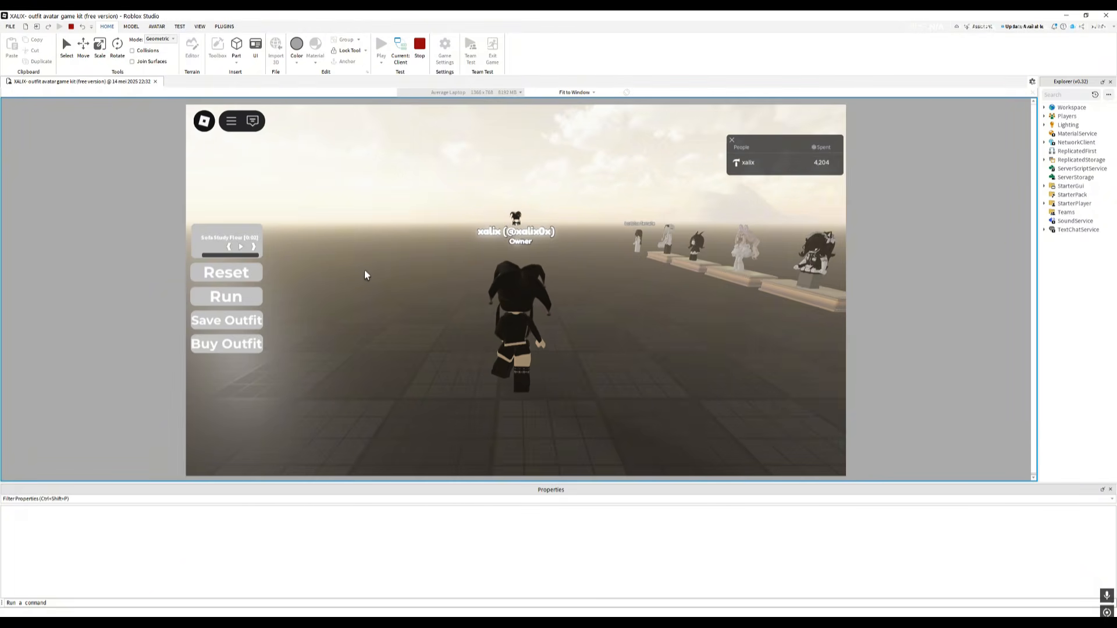
right_click_drag(388, 259, 390, 264)
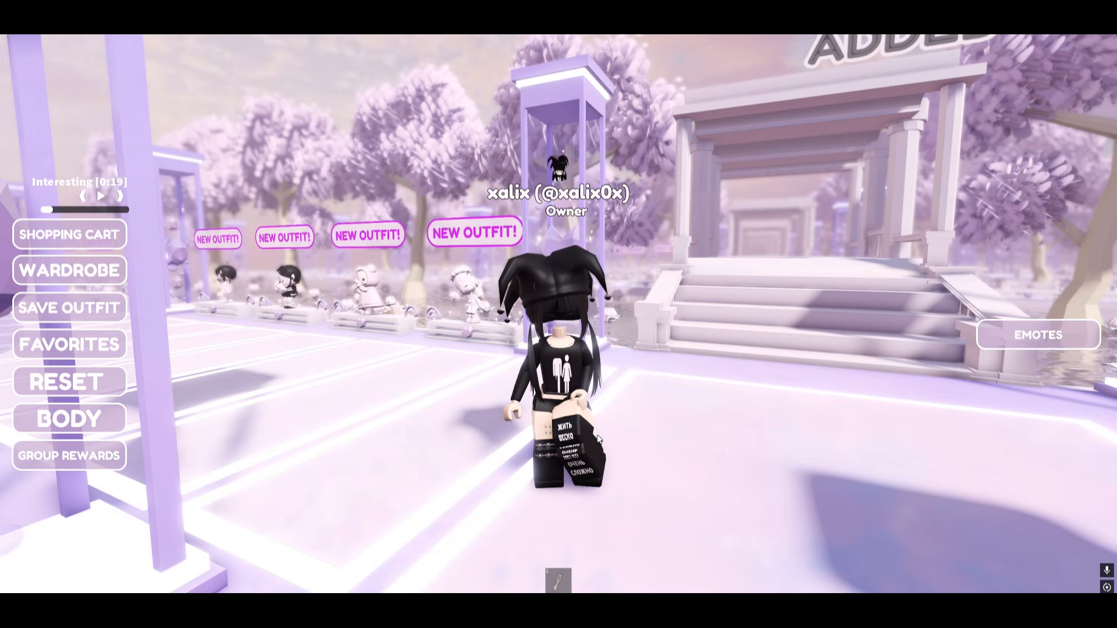